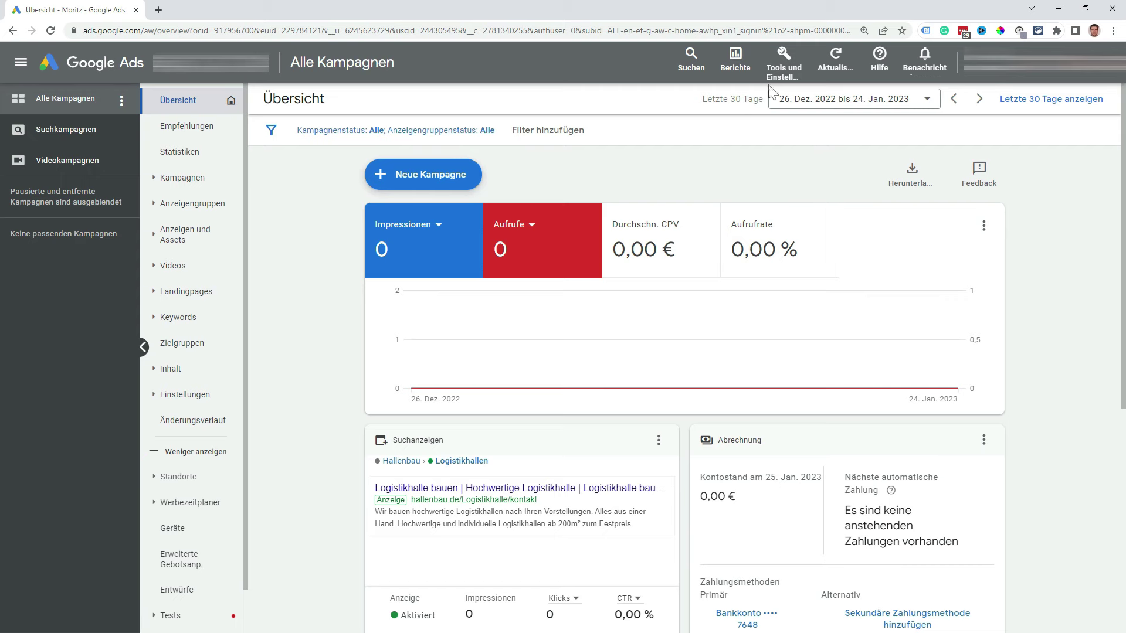
Step: Open the Keyword-Planer from the account's planning tools
left_click(790, 71)
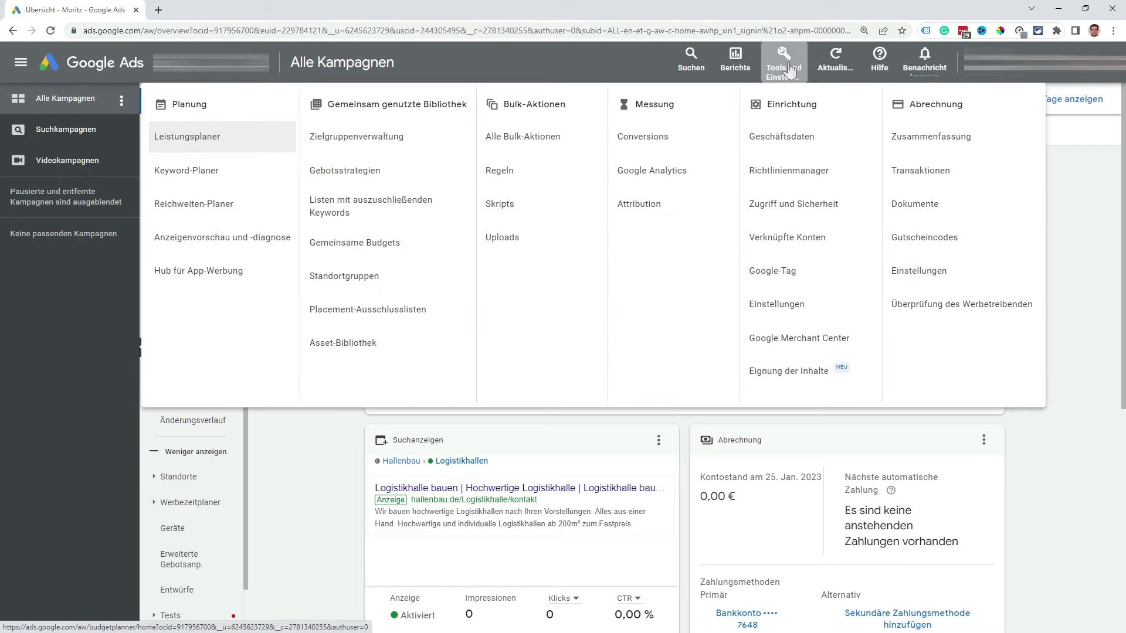
double_click(199, 109)
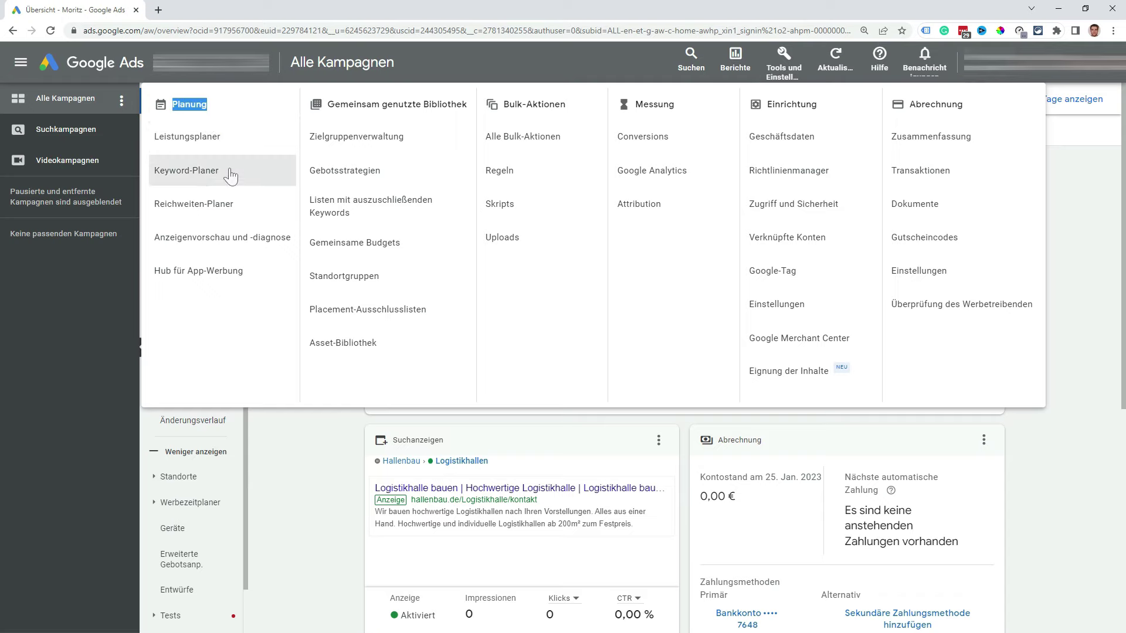
left_click(228, 179)
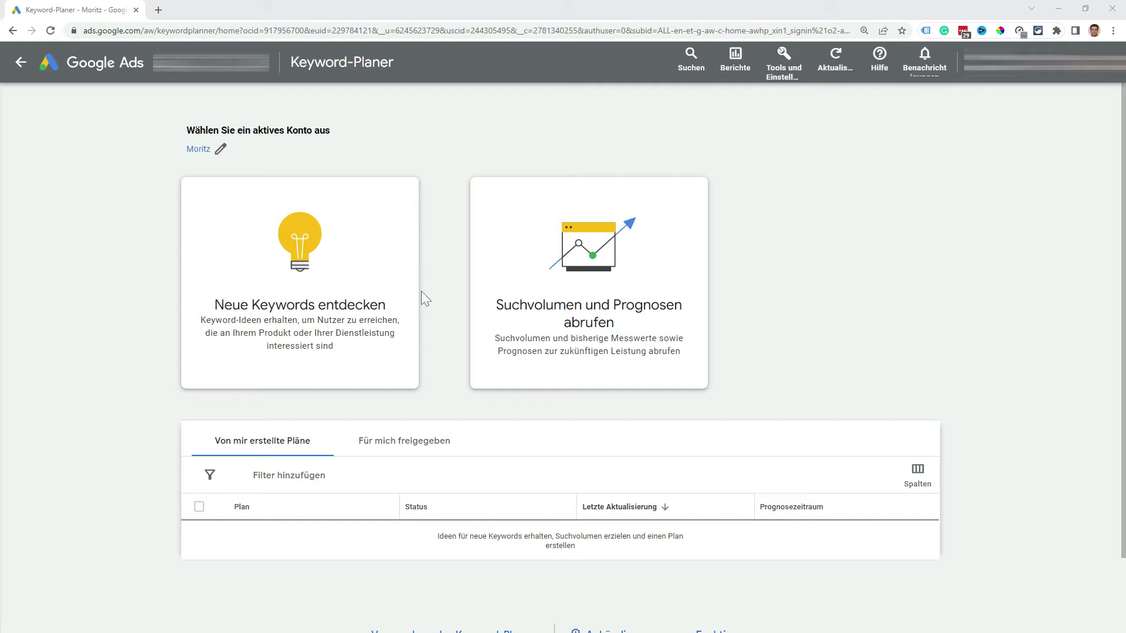
Step: Discover new keywords from the terms "halle bauen", "halle bauen lassen" and "hallenbau kosten" and show the results
left_click(275, 286)
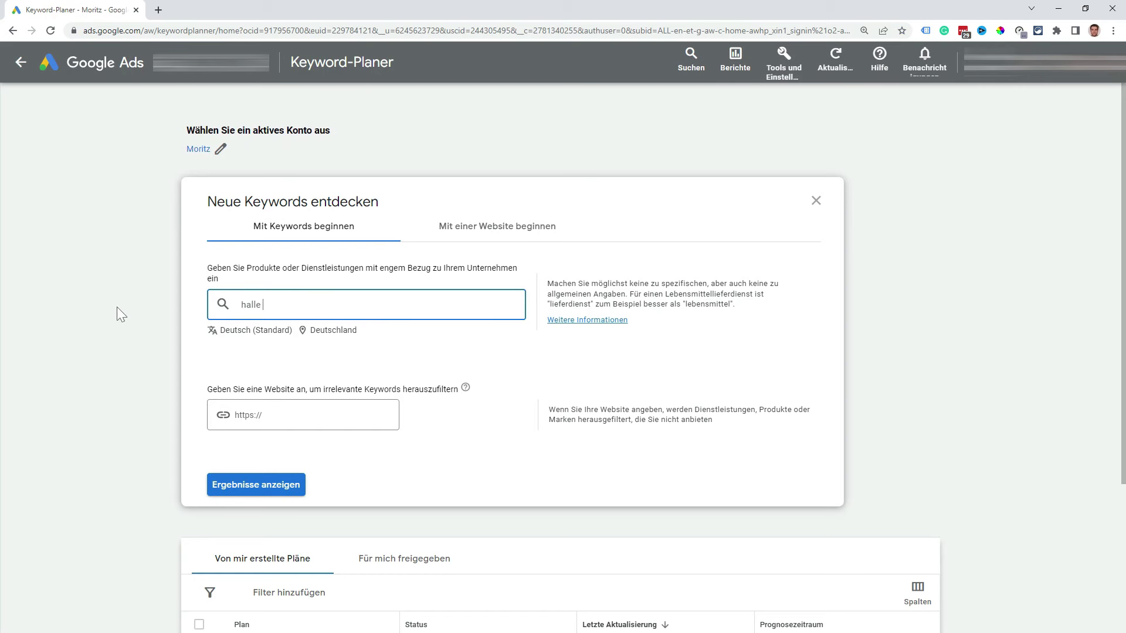
type("bauen")
type(",")
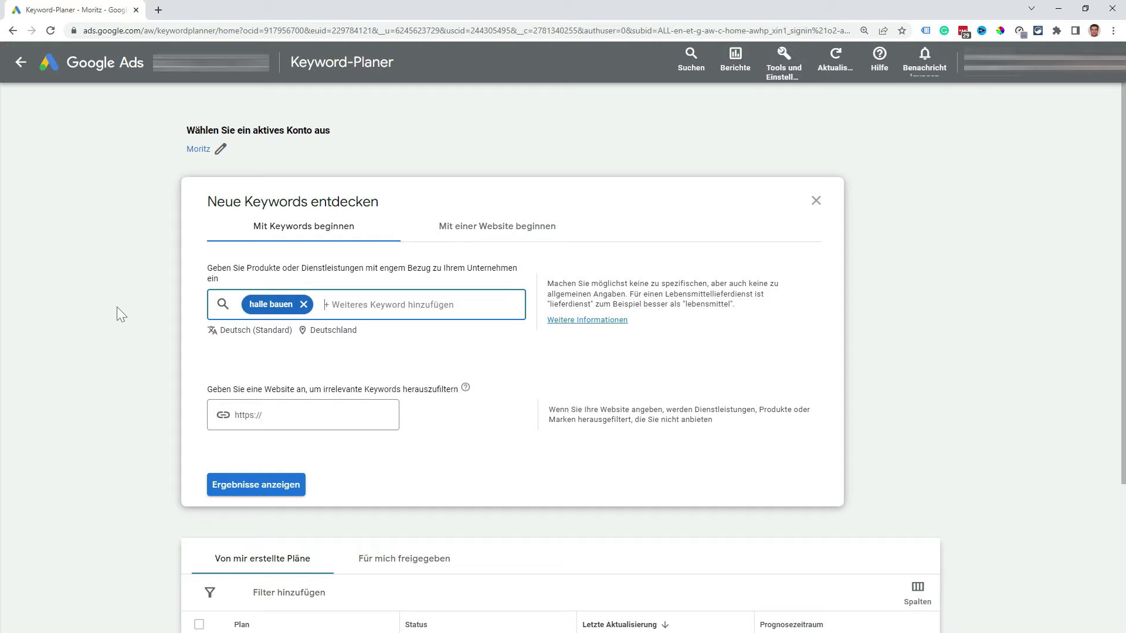
type("halle bauen lassen,hallenbau kosten,")
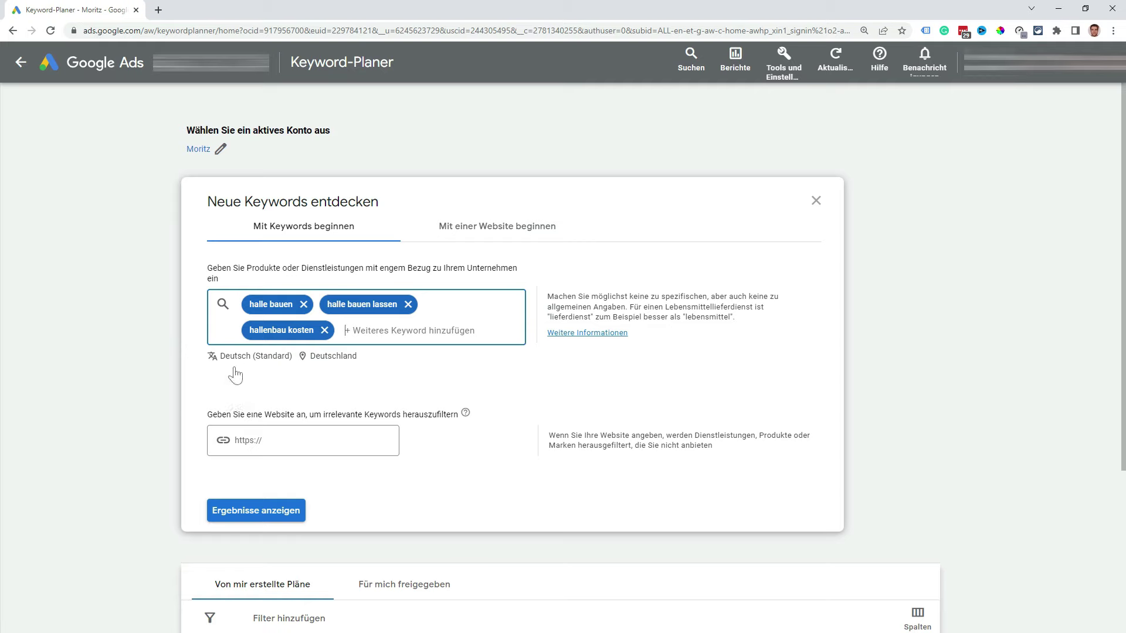
left_click(246, 439)
left_click(262, 513)
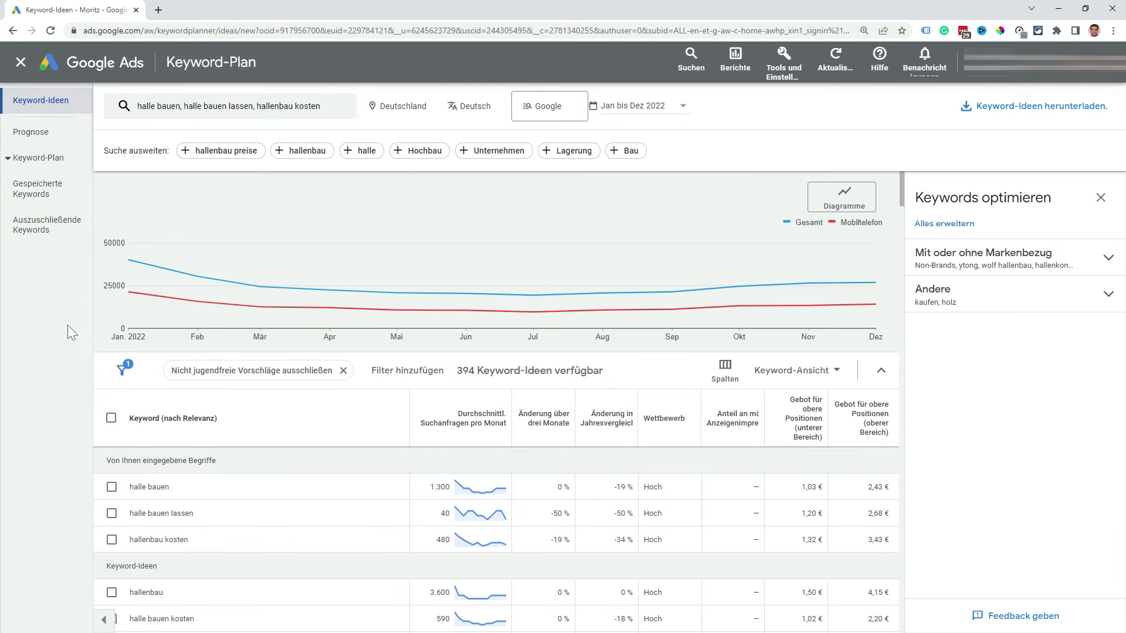
left_click(111, 487)
left_click(112, 513)
left_click(112, 536)
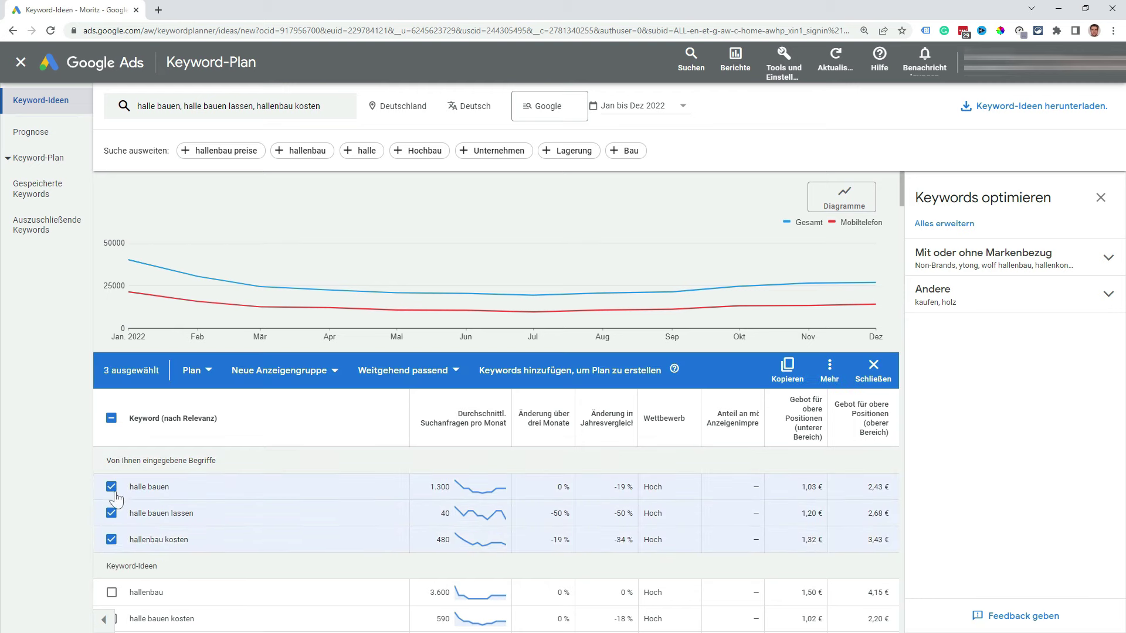
left_click(112, 418)
left_click(112, 418)
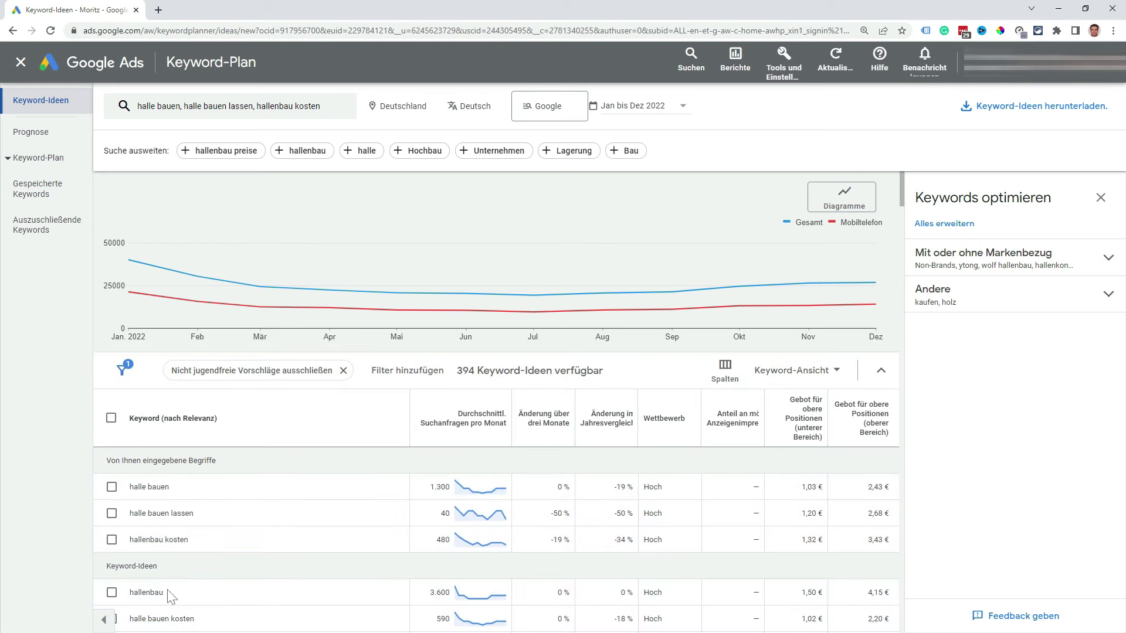
Step: Examine the suggested keyword ideas listed below the entered terms with their search volumes, competition and bids
scroll(217, 554, "down", 2)
scroll(212, 446, "down", 1)
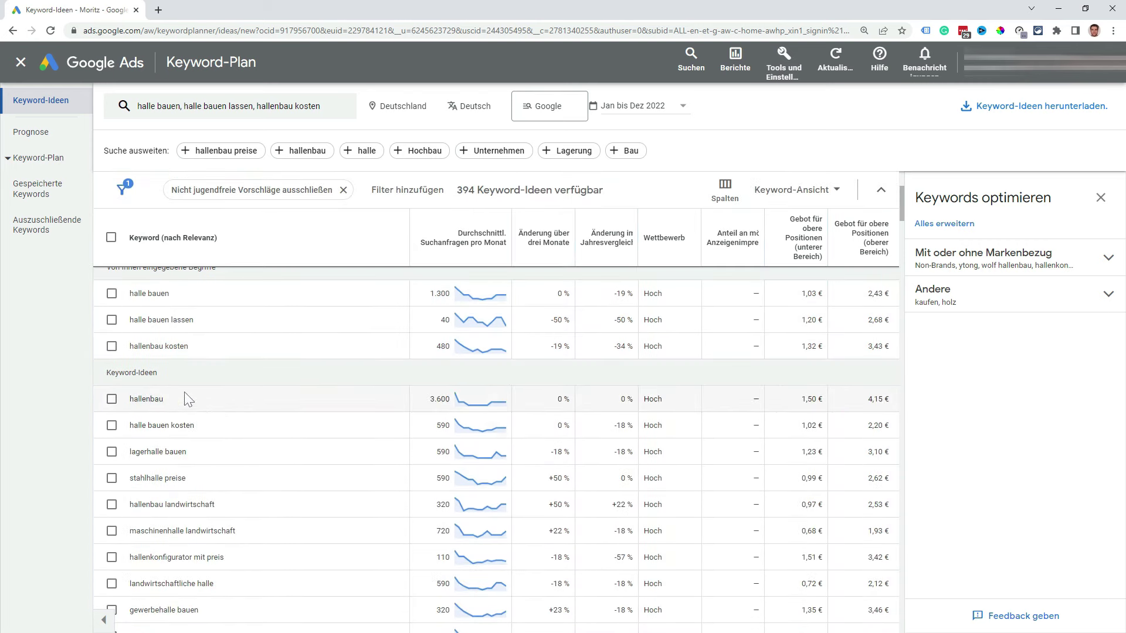
scroll(271, 436, "down", 1)
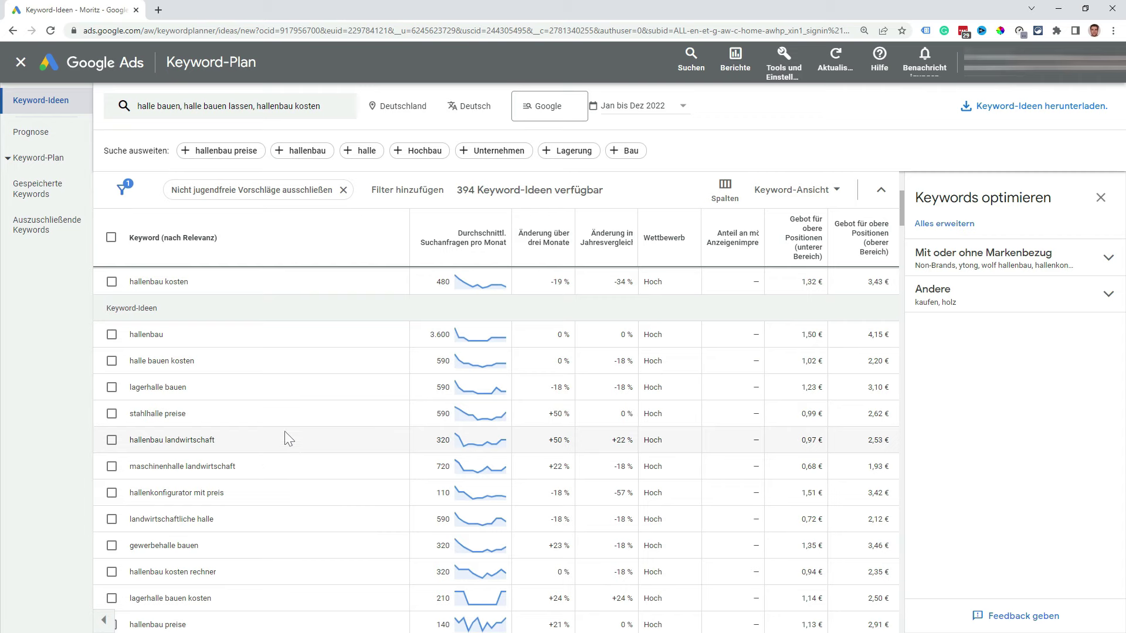
scroll(314, 451, "down", 6)
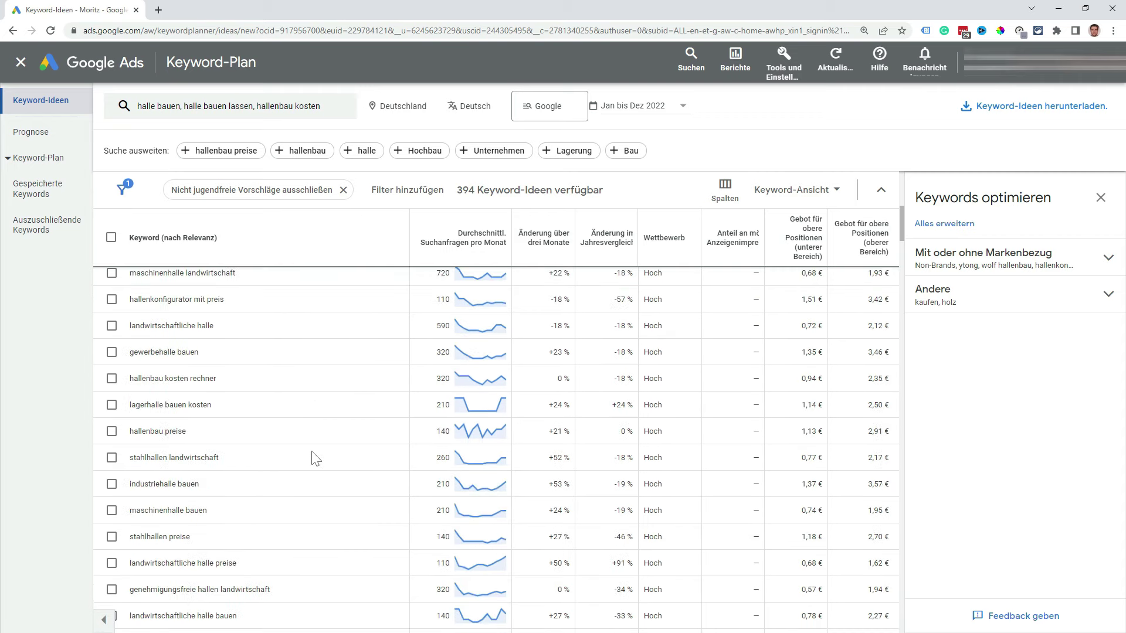
scroll(315, 458, "up", 6)
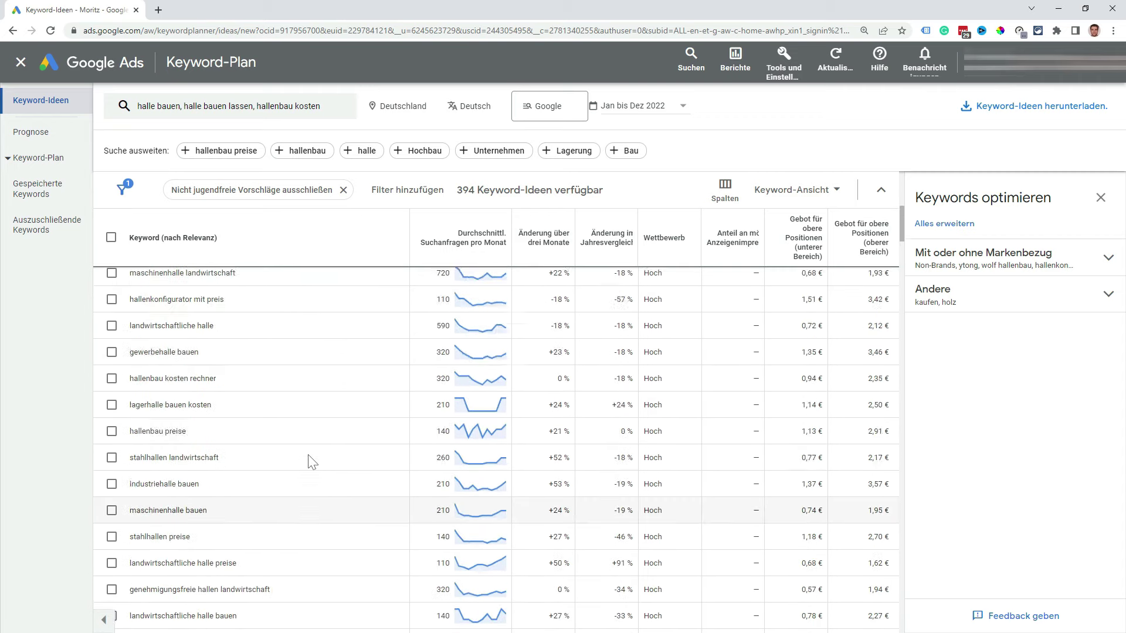
scroll(312, 462, "up", 4)
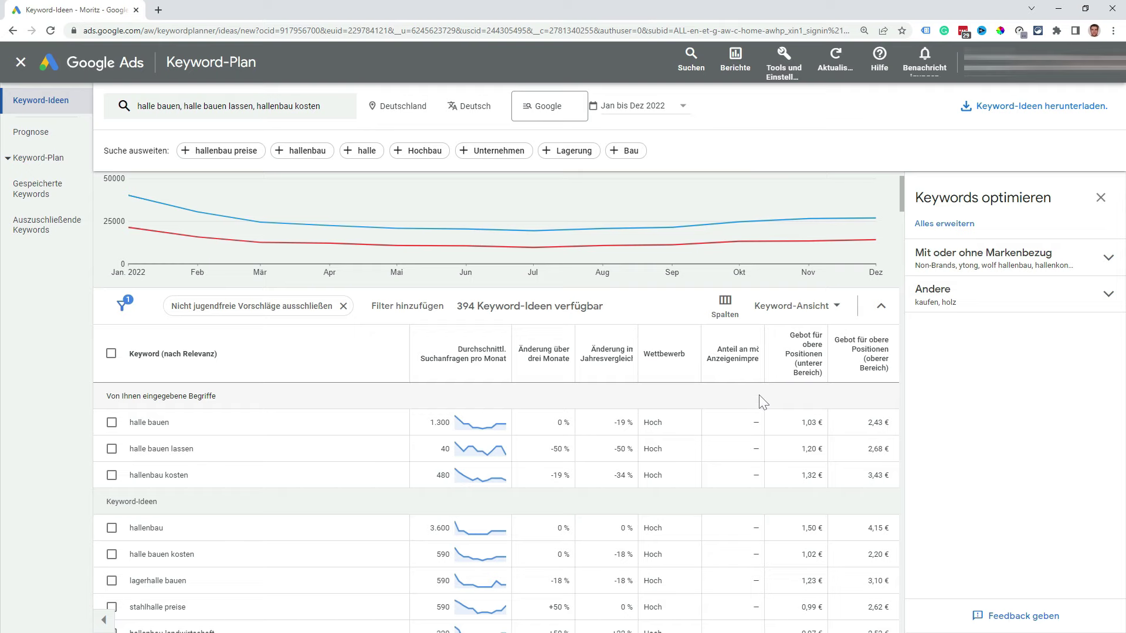
Step: Review which columns are available for the keyword ideas table and leave the column settings without applying changes
left_click(725, 305)
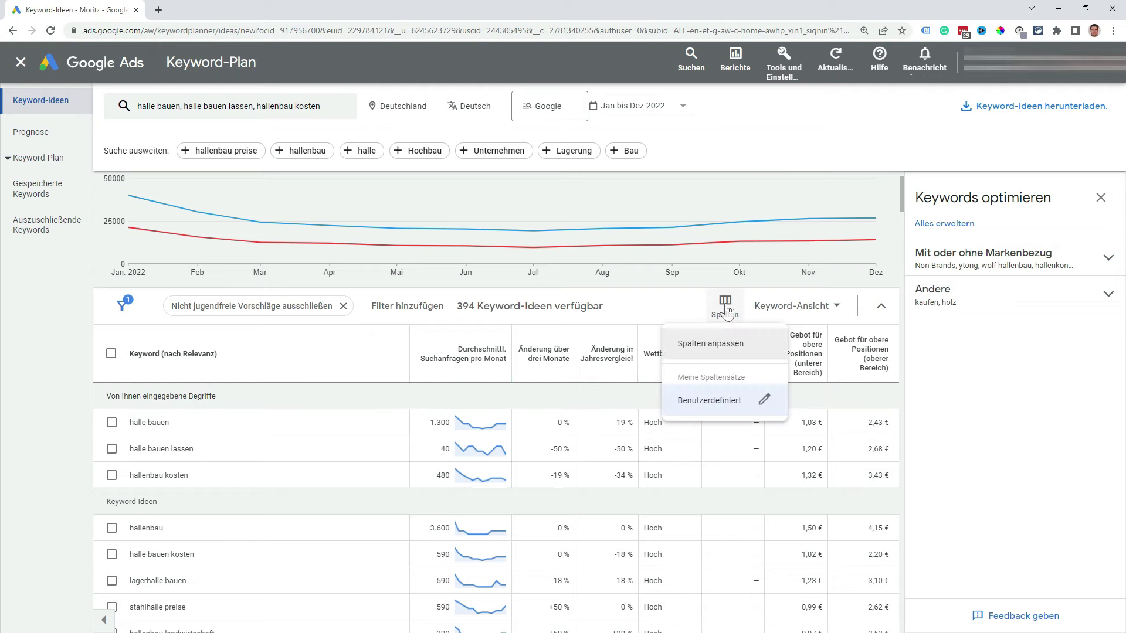
left_click(725, 346)
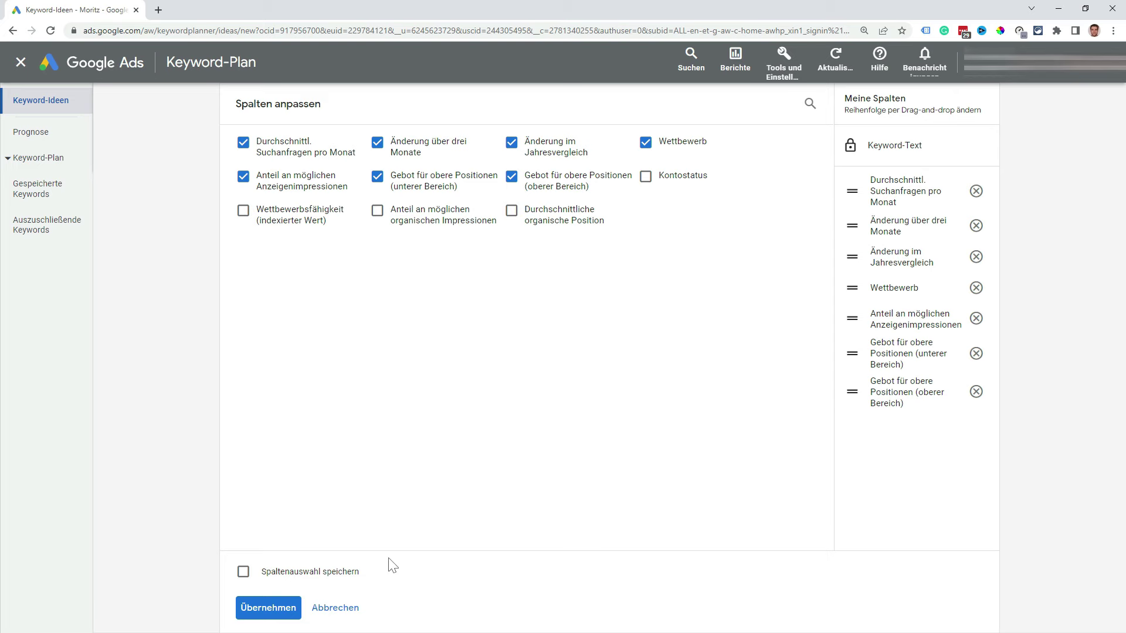
left_click(347, 610)
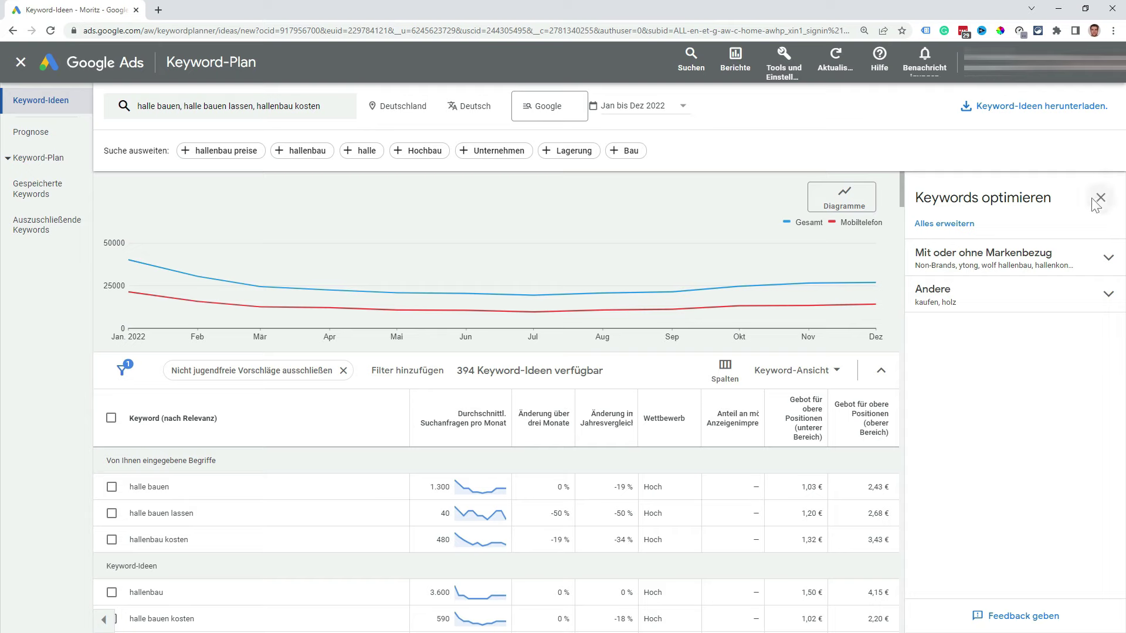
Step: Try excluding and restoring the ytong, wolf hallenbau and hallenkonfigurator brand keywords, and expand the Andere refinement group
left_click(1102, 262)
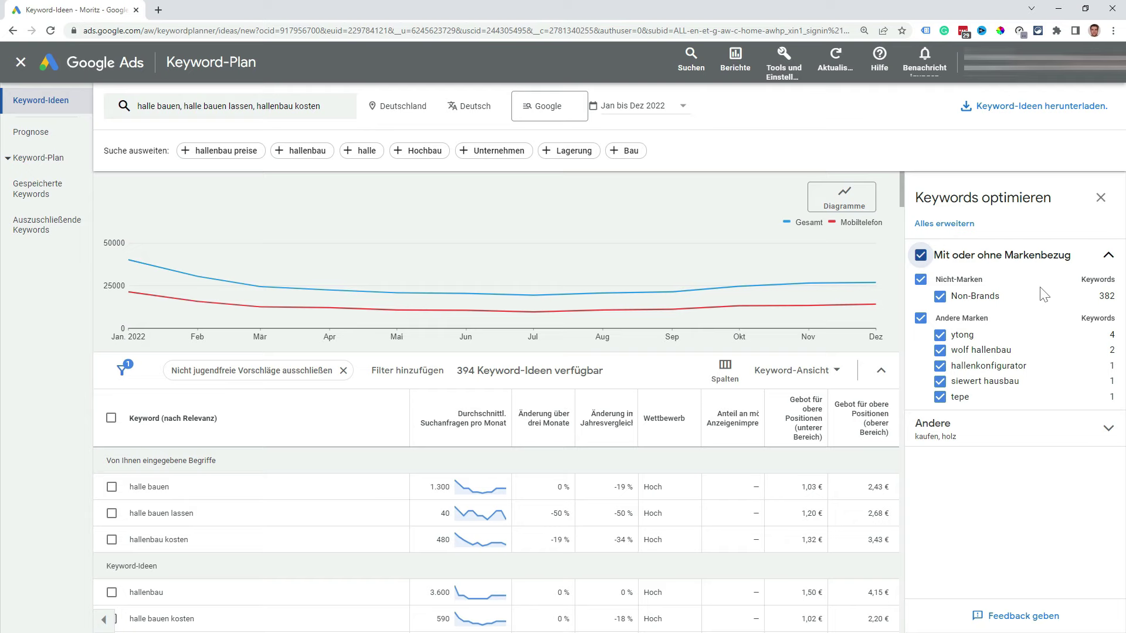
left_click(940, 335)
left_click(939, 350)
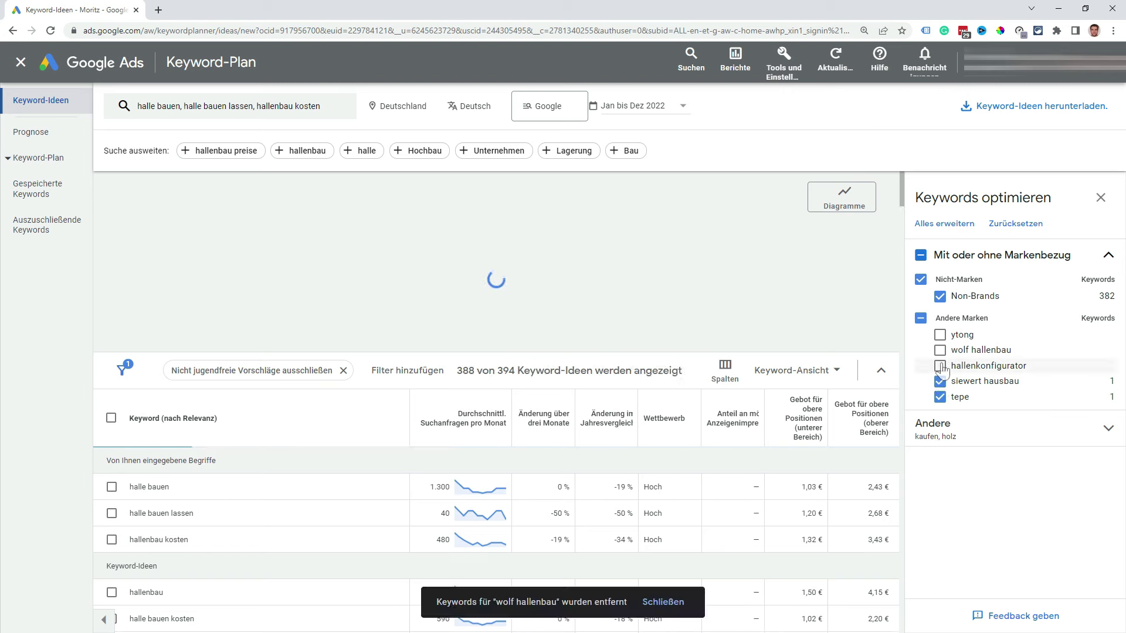
left_click(940, 350)
left_click(940, 335)
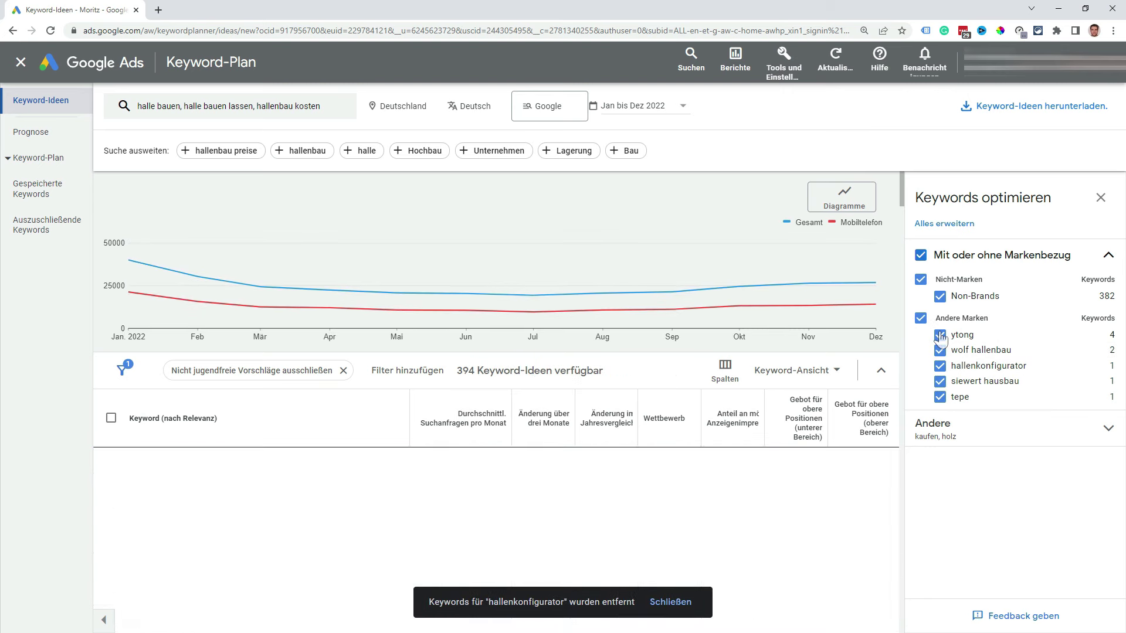
left_click(1108, 257)
left_click(1108, 294)
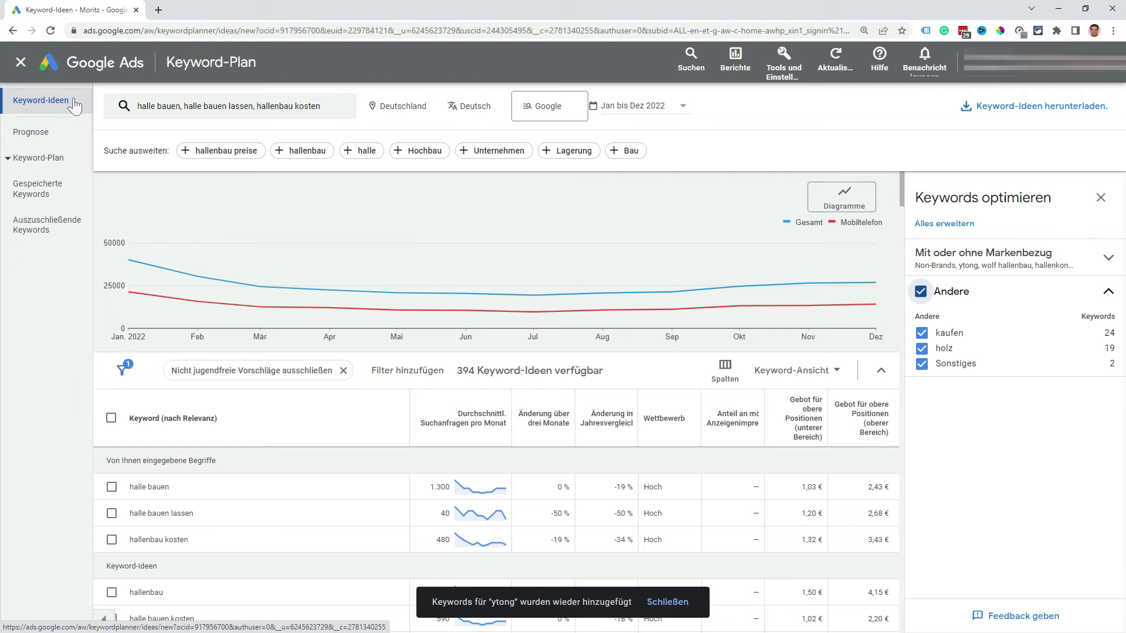
Step: View the plan's Prognose, Gespeicherte Keywords and Auszuschließende Keywords pages, and return to Keyword-Ideen
left_click(61, 140)
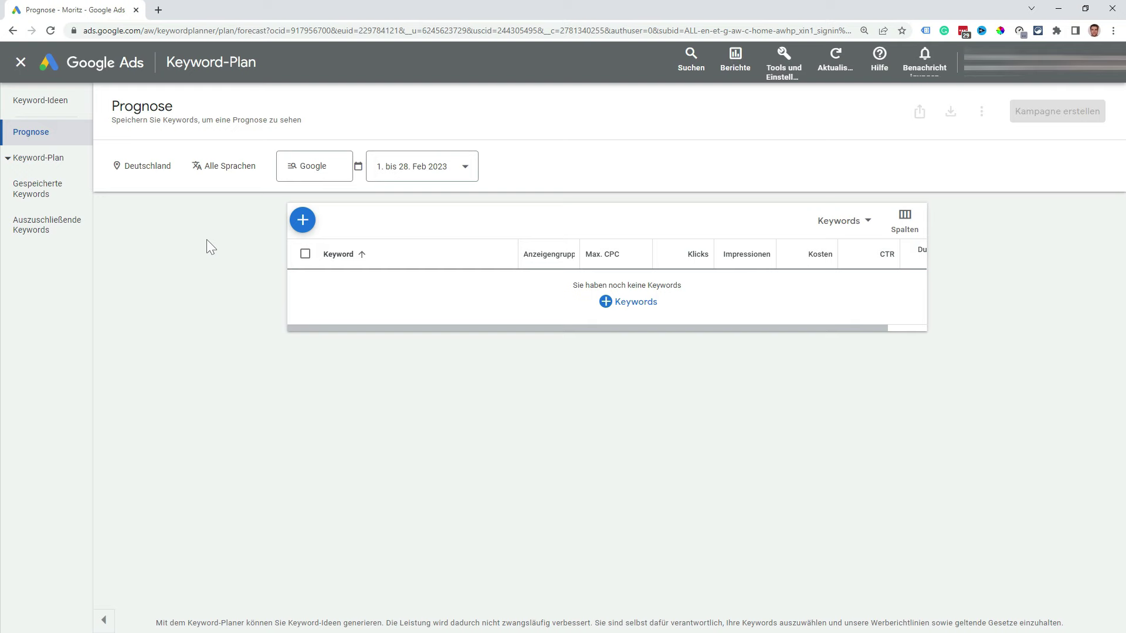
left_click(60, 163)
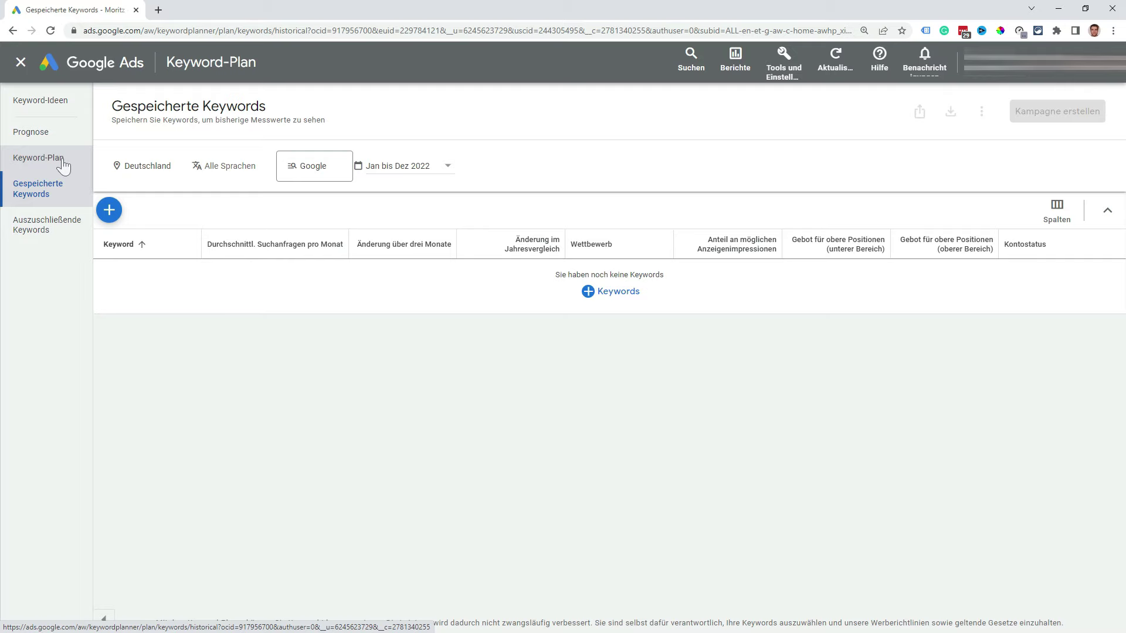
left_click(72, 226)
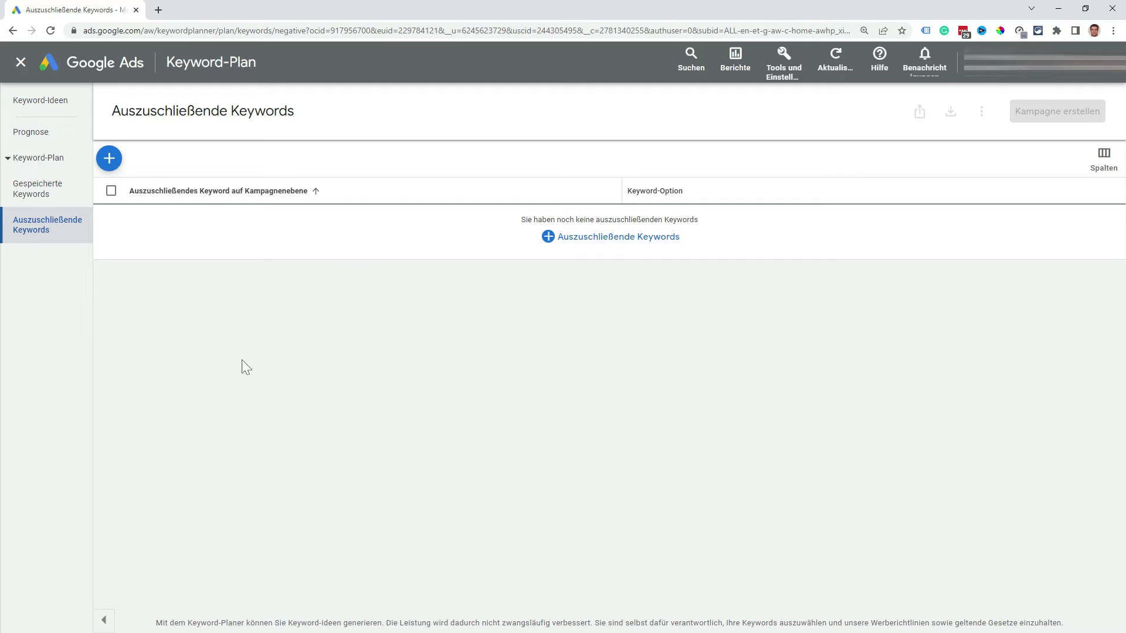
left_click(65, 99)
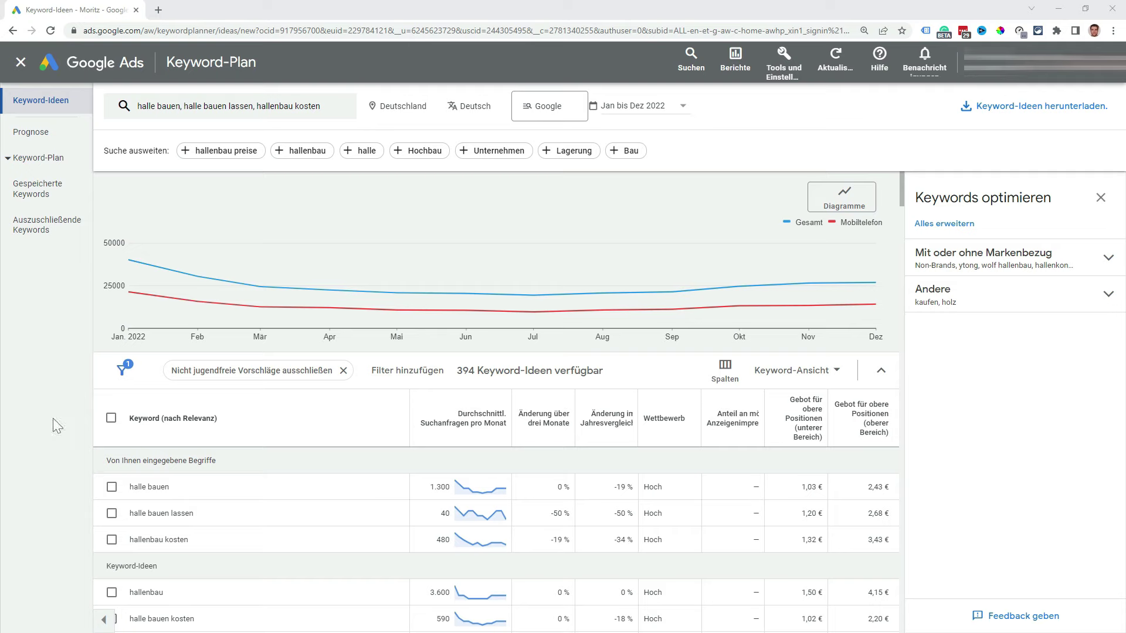
left_click(111, 487)
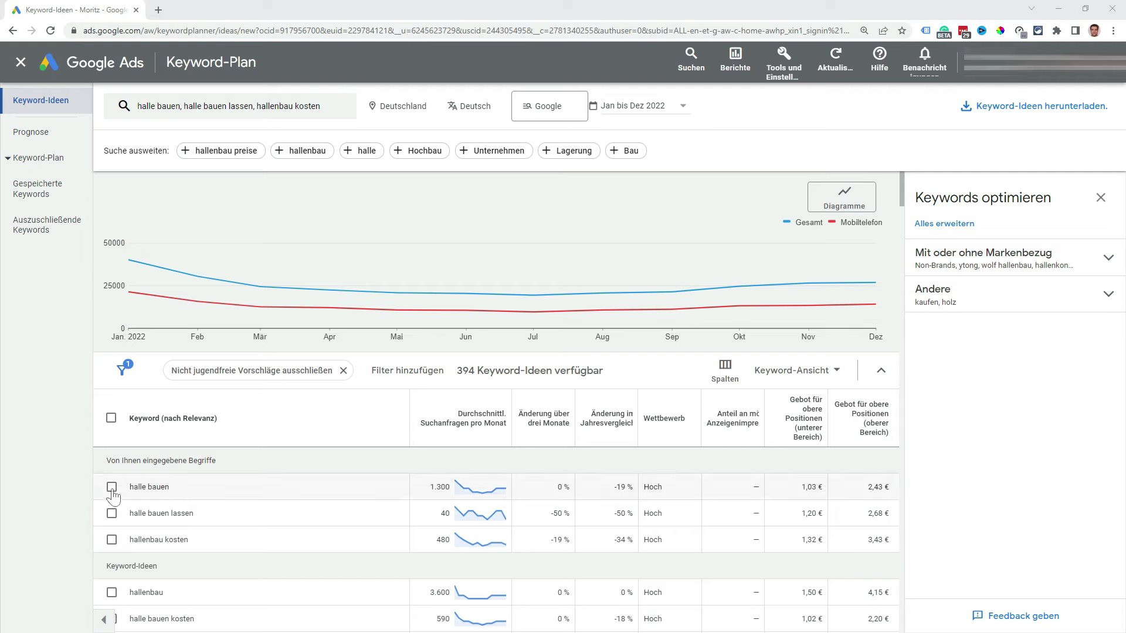
left_click(111, 513)
left_click(111, 540)
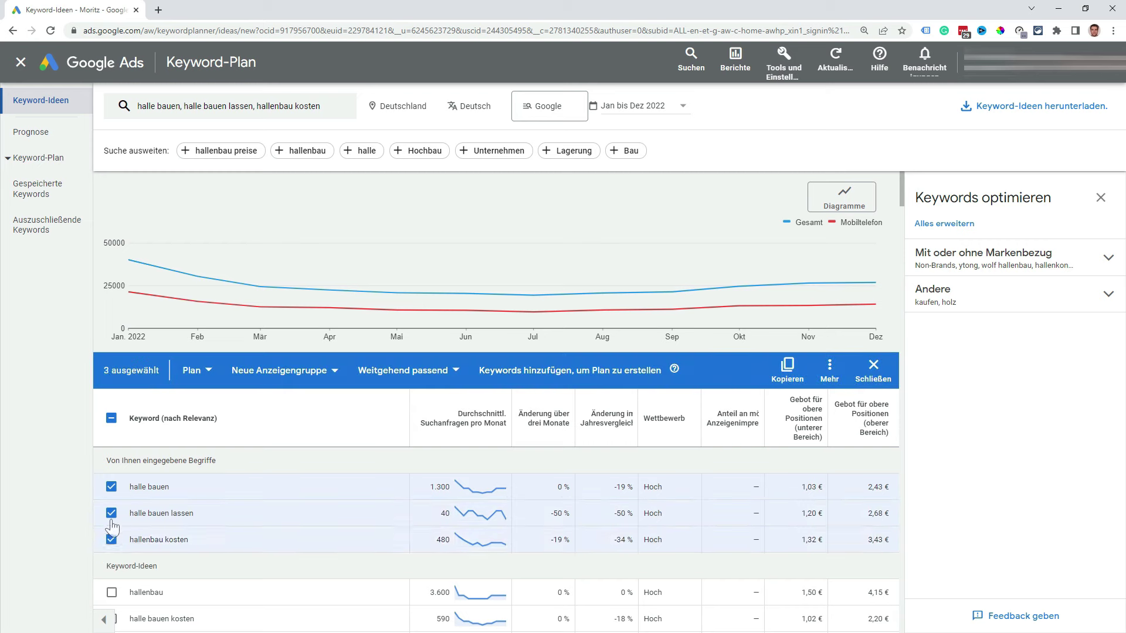
left_click(112, 418)
left_click(112, 418)
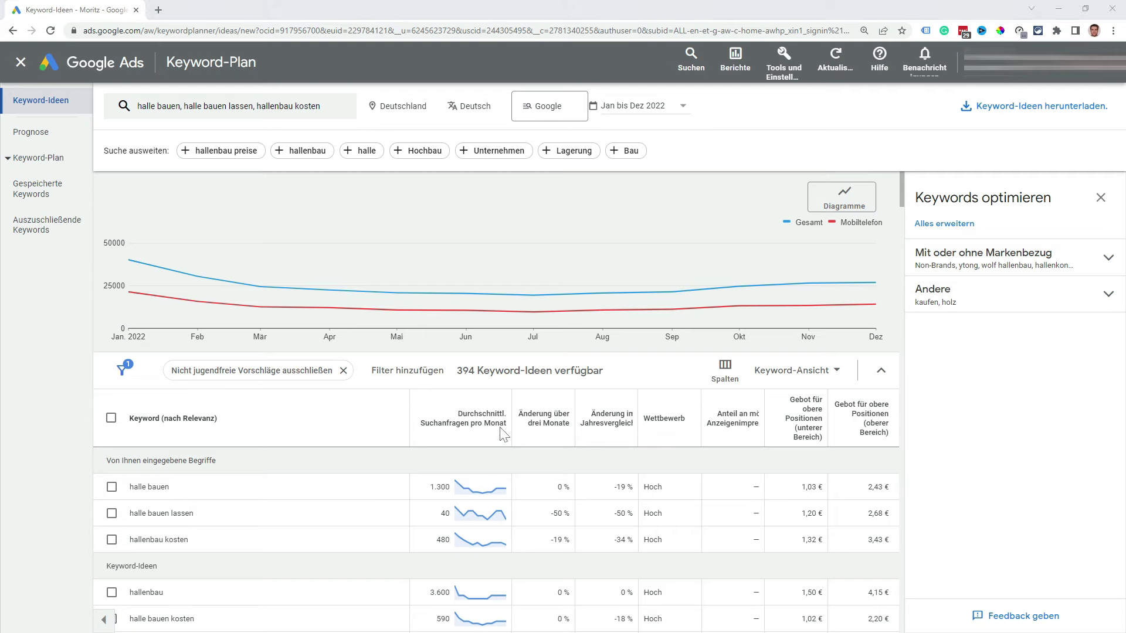
Step: Change the keyword ideas table to Gruppenansicht and select all keywords of the expanded Stahlhalle Bauen group
left_click(839, 374)
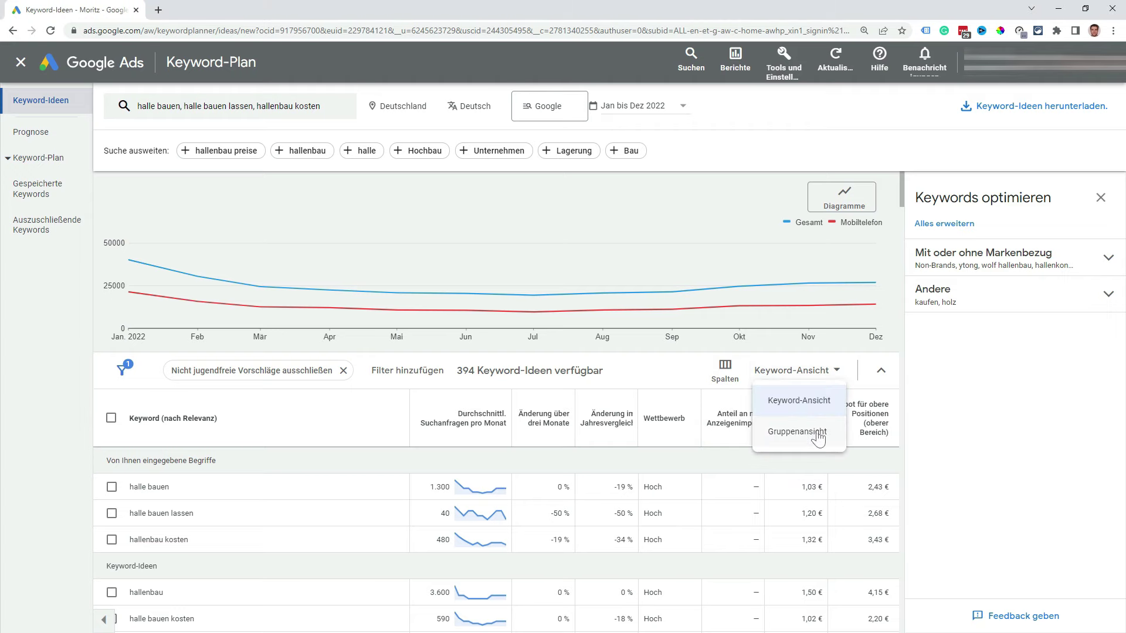
left_click(818, 432)
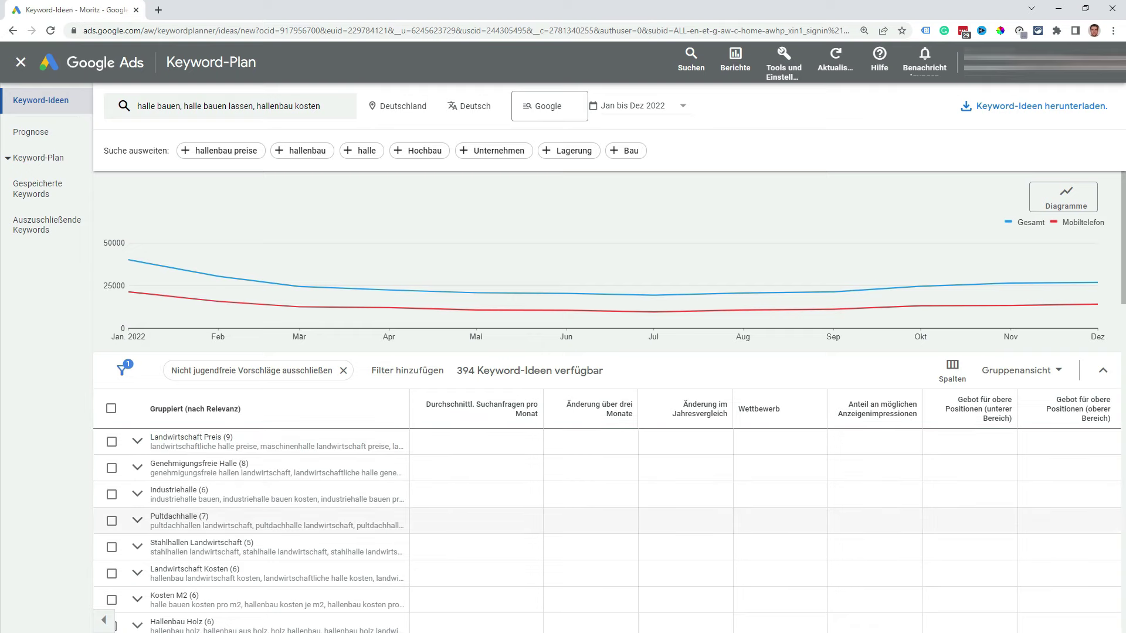
scroll(587, 521, "down", 1)
scroll(587, 521, "down", 1)
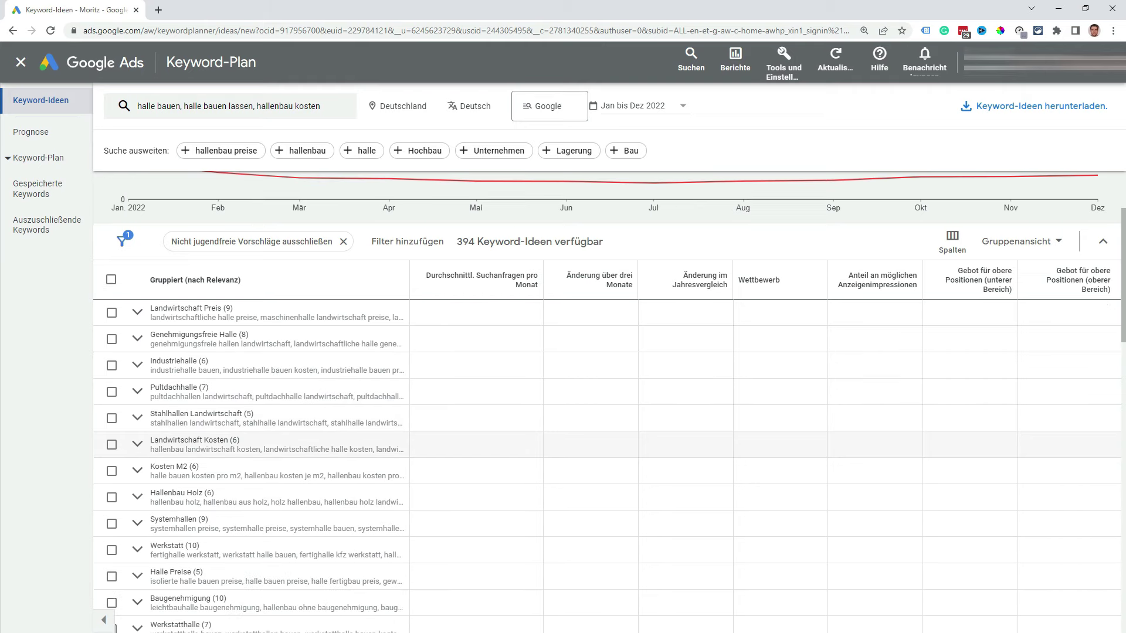
scroll(587, 512, "down", 2)
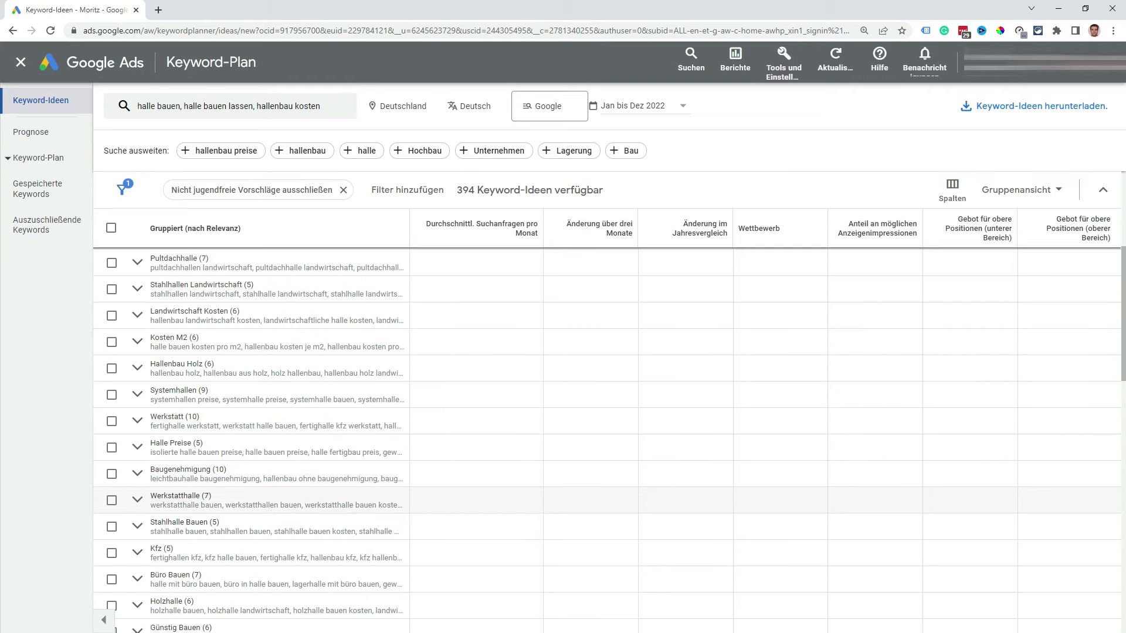
scroll(586, 463, "down", 1)
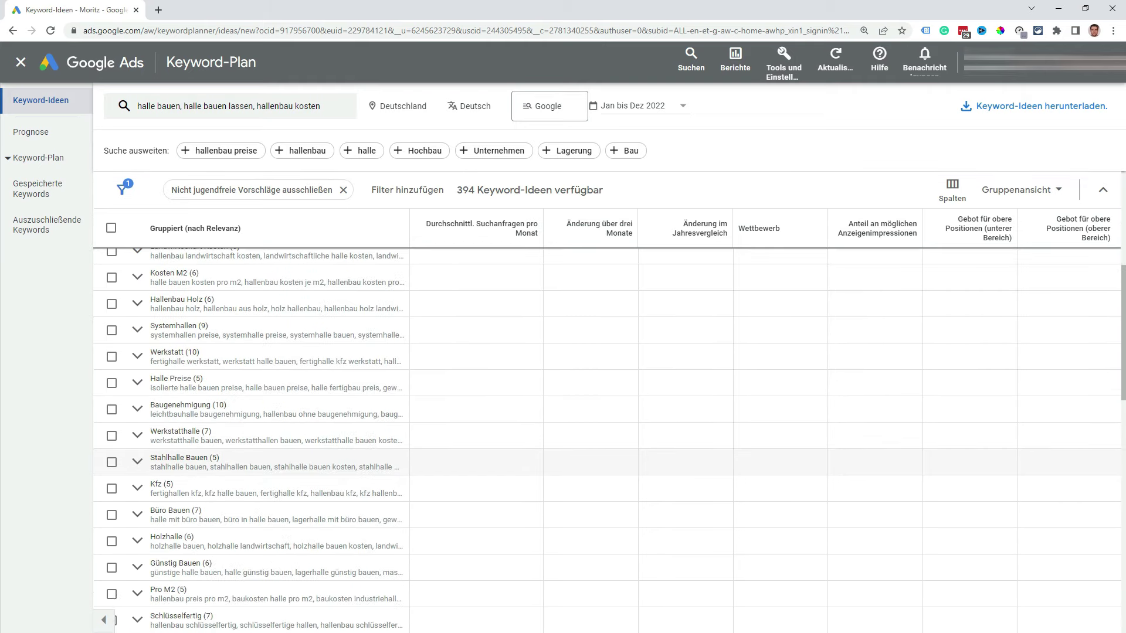
left_click(139, 467)
scroll(317, 480, "down", 1)
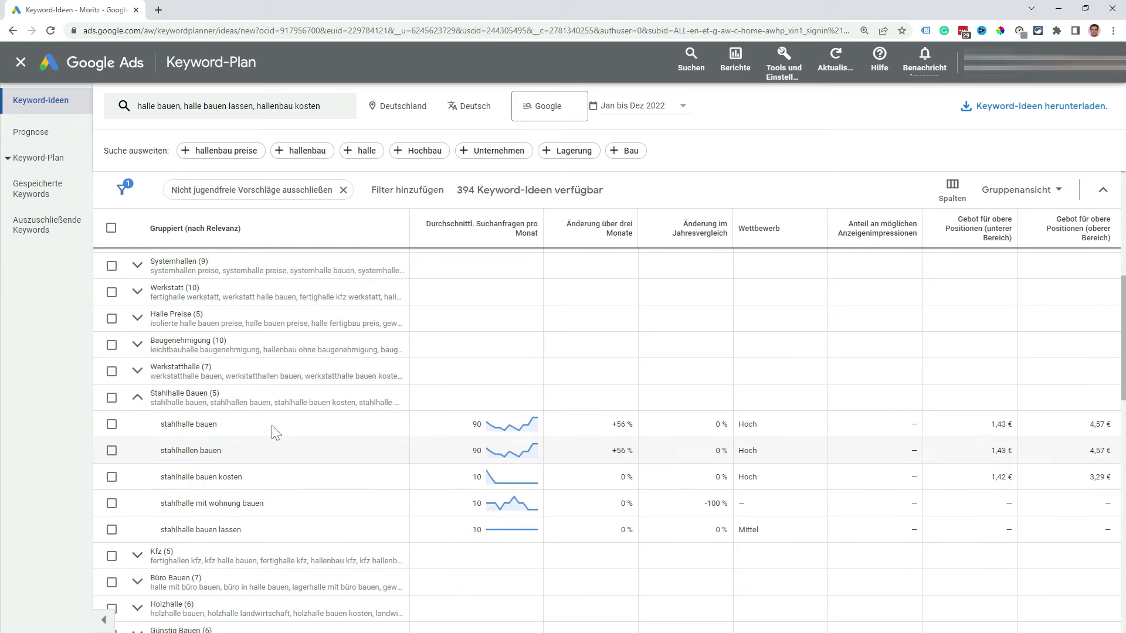
left_click(112, 399)
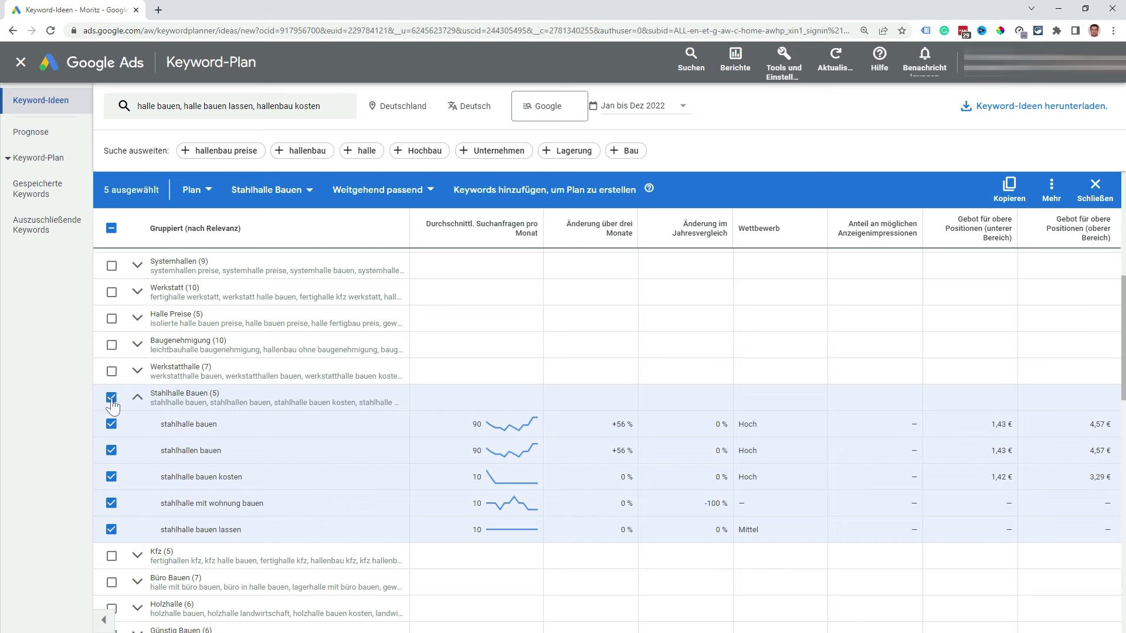
Step: Try selecting only individual keywords in the Stahlhalle Bauen group, and select the whole group again
left_click(112, 398)
left_click(111, 423)
left_click(110, 450)
left_click(111, 477)
left_click(112, 477)
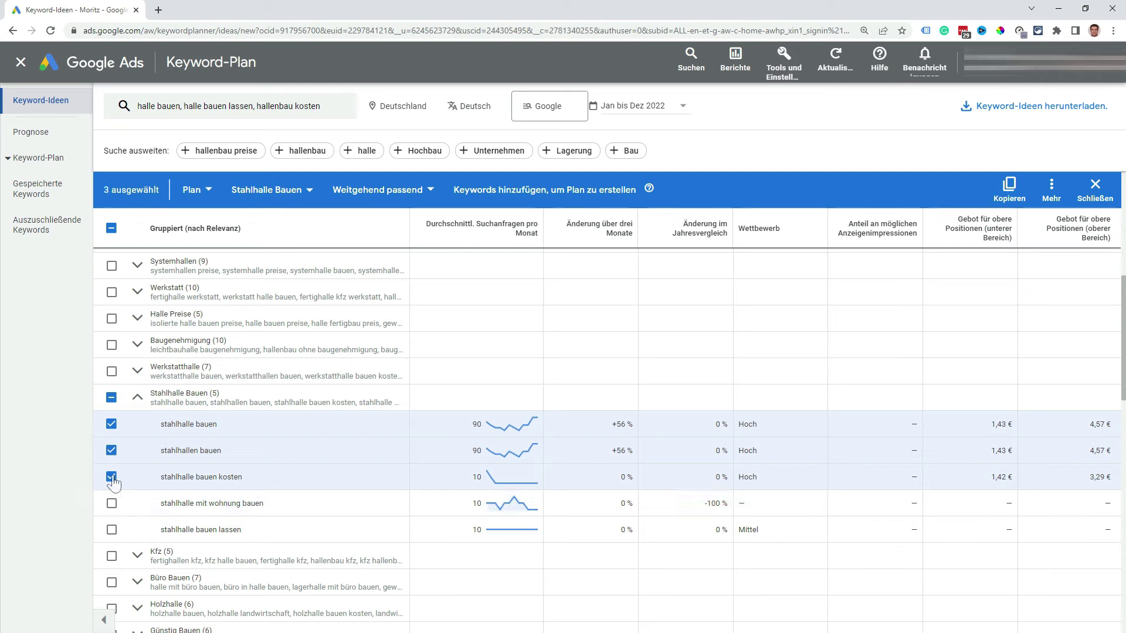
left_click(111, 450)
left_click(111, 398)
left_click(112, 398)
left_click(111, 399)
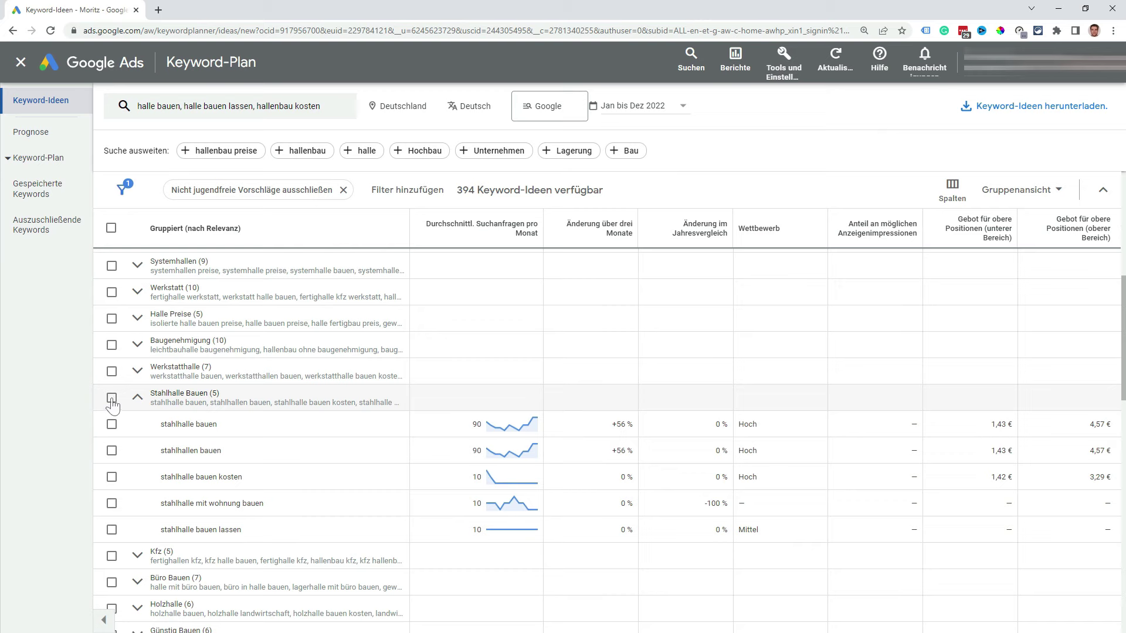
left_click(111, 398)
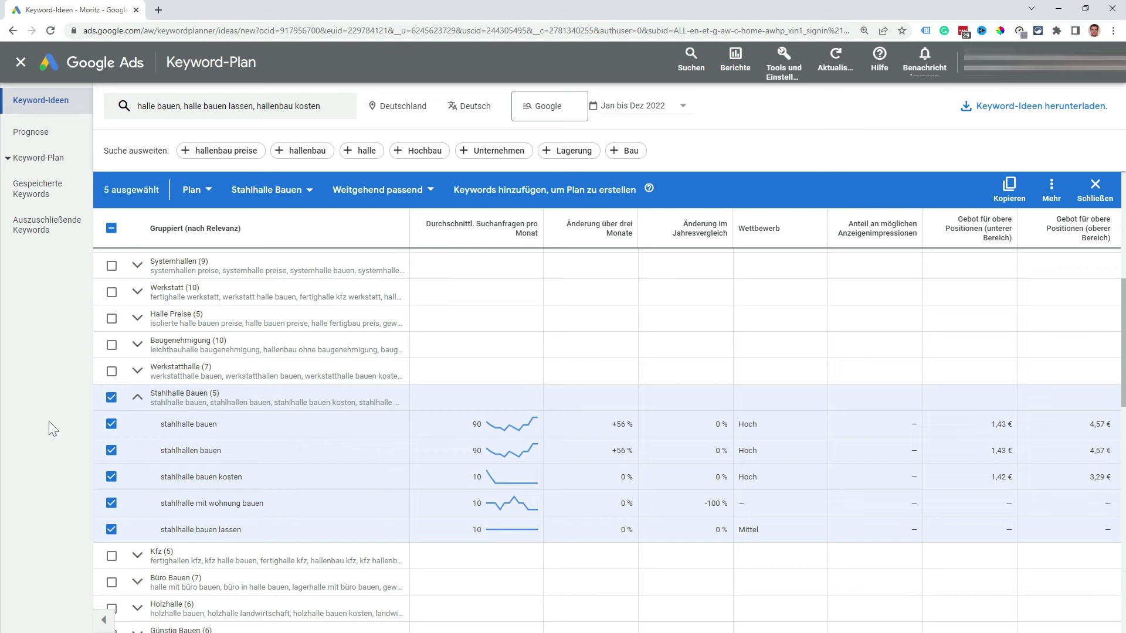
Step: Search the page for "stahl", expand the Stahlhallen Landwirtschaft group and add all its keywords to the selection
key("ctrl+f")
type("stahl")
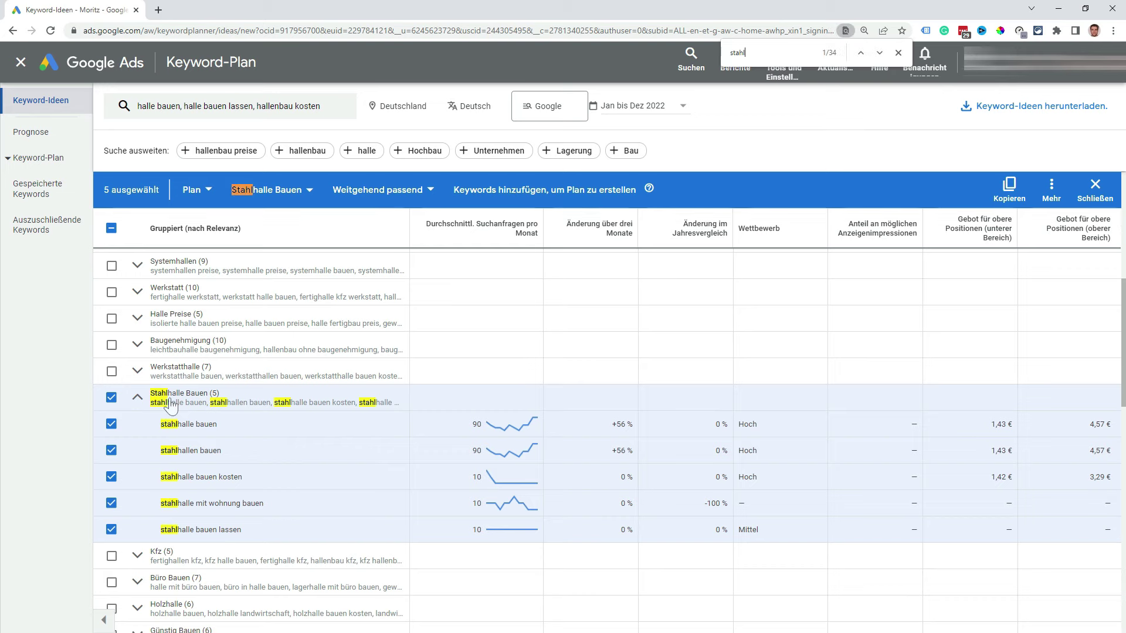
scroll(63, 420, "up", 4)
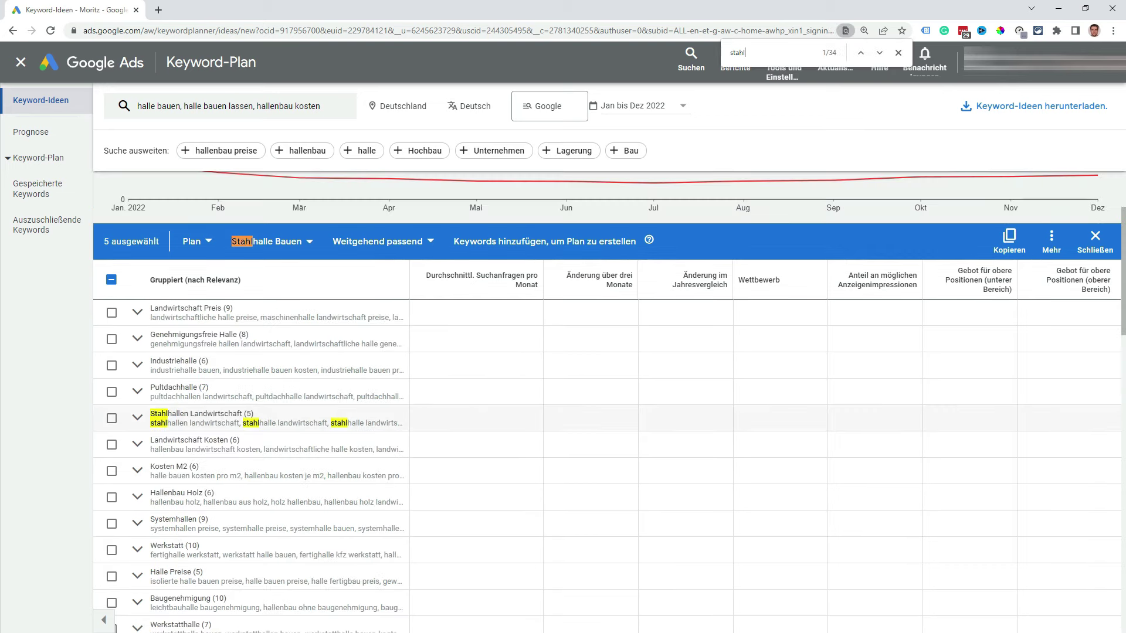
left_click(135, 422)
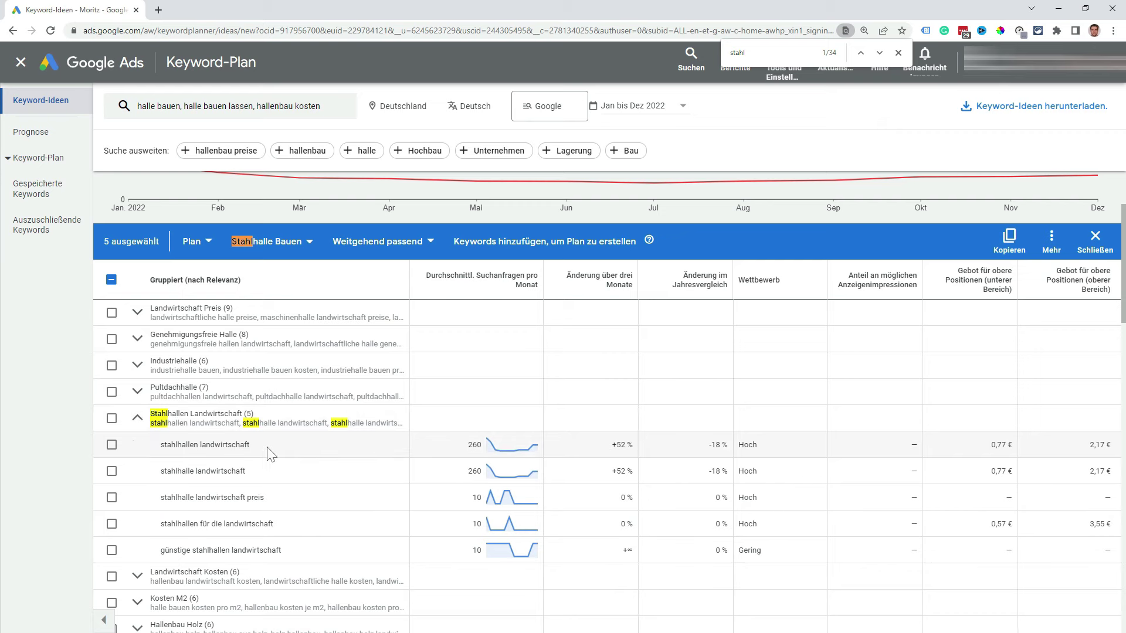
left_click(111, 418)
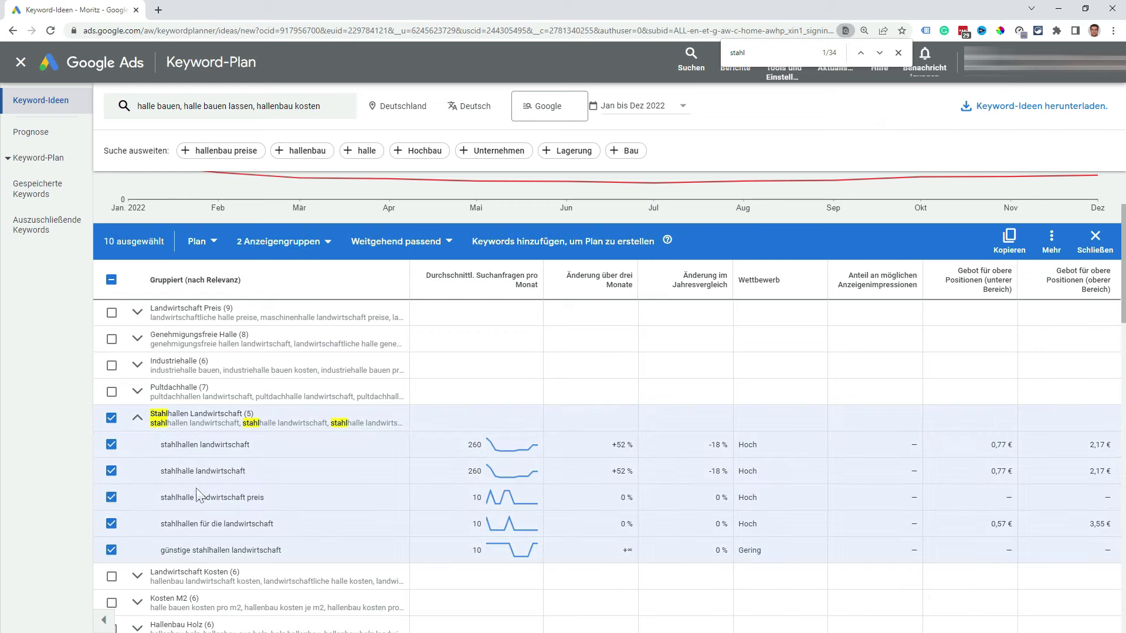
Step: Add the Stahlhallen and Stahlhallen Preis groups to the selection and check the remaining groups for further "stahl" matches
scroll(195, 481, "down", 10)
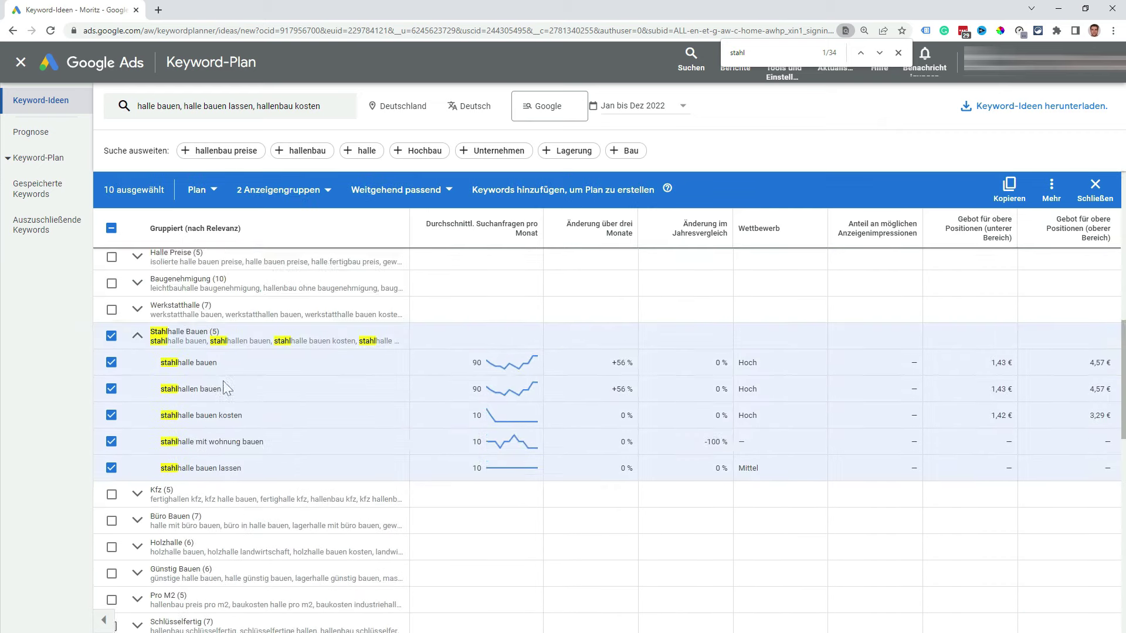
left_click(137, 424)
left_click(111, 423)
scroll(229, 460, "down", 2)
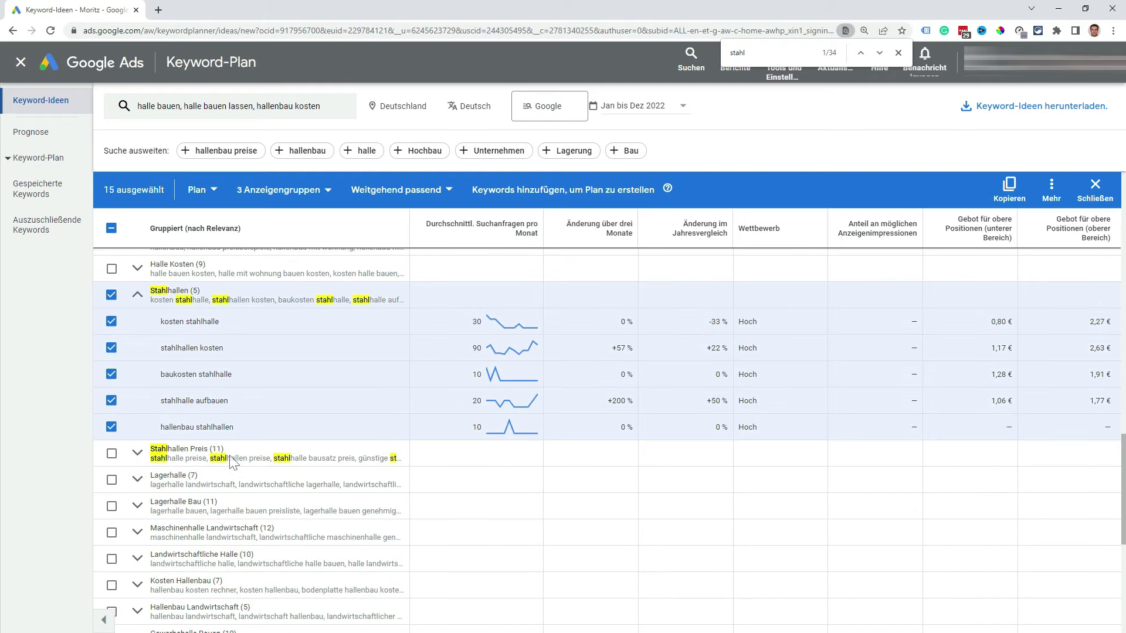
left_click(111, 453)
scroll(112, 453, "down", 6)
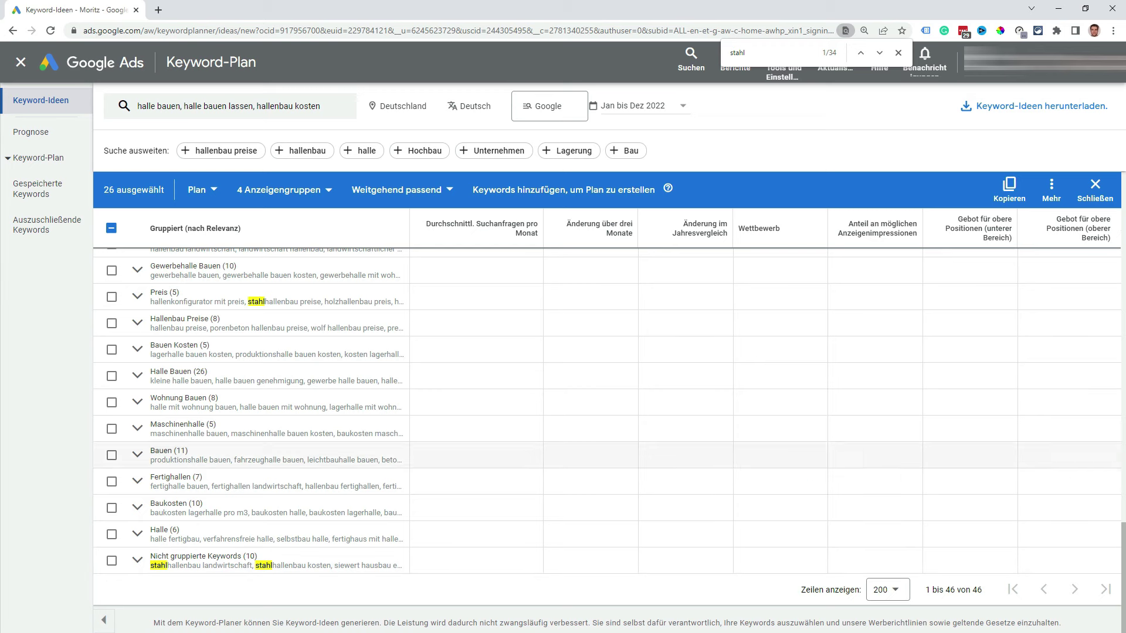
scroll(262, 376, "up", 10)
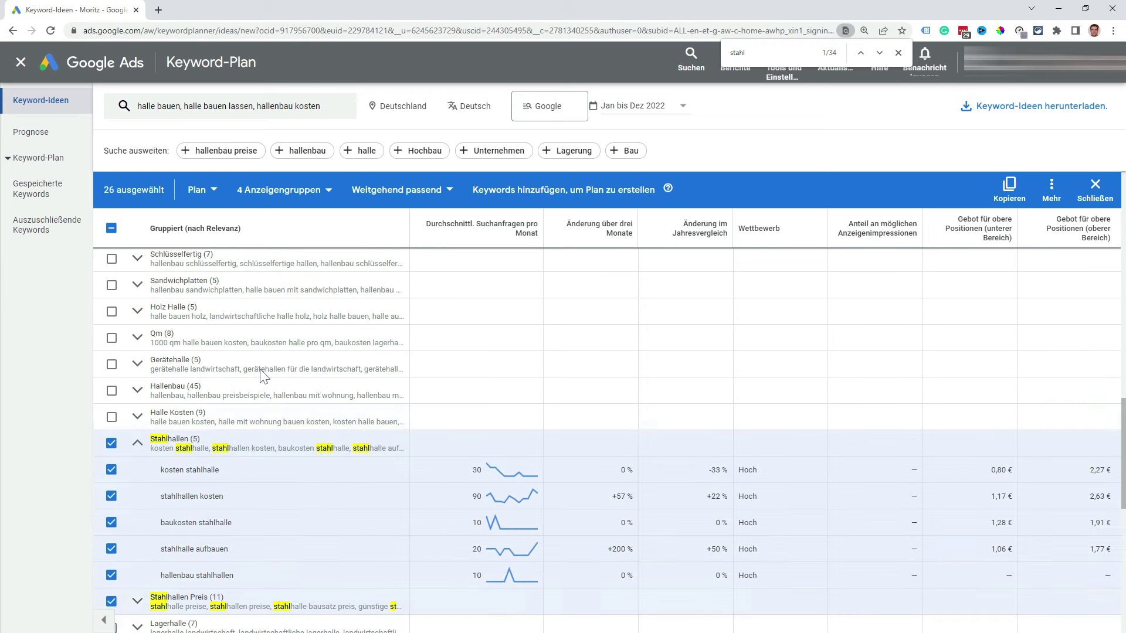
Step: Create a new ad group named Stahlhalle for the selected keywords and set their match type to Genau passend
scroll(261, 369, "up", 10)
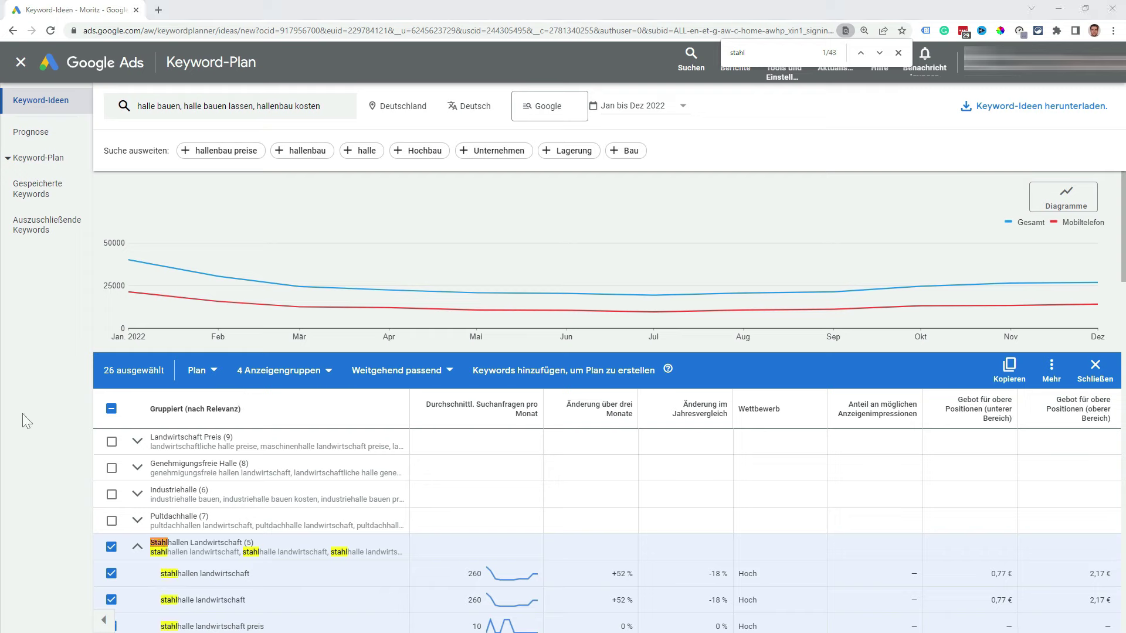
left_click(314, 376)
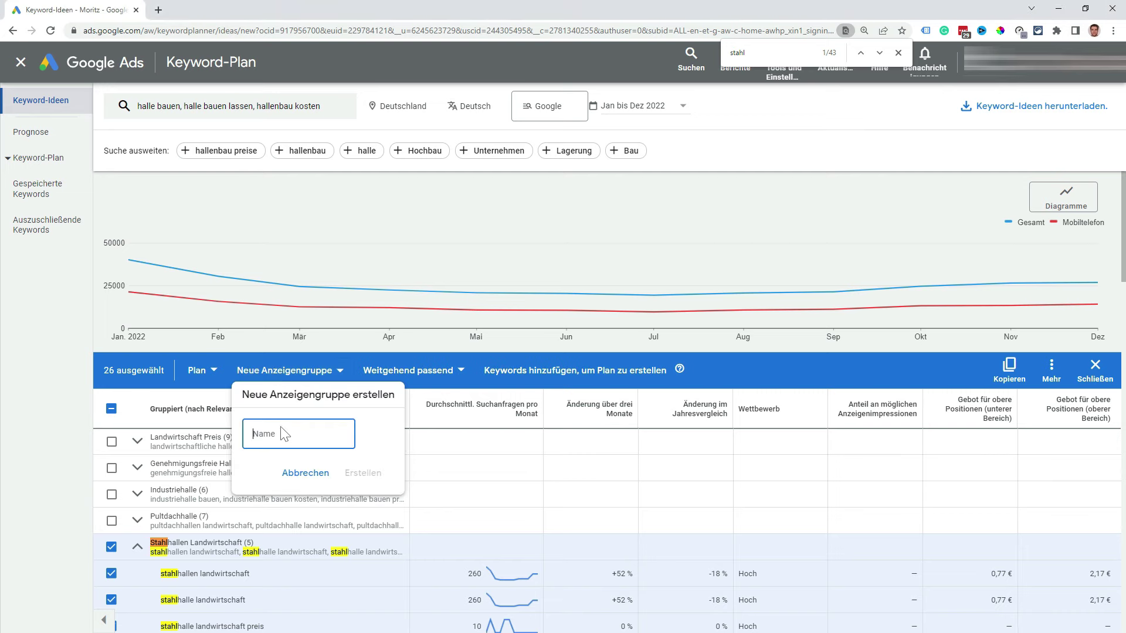
type("Stahlhalle")
left_click(361, 472)
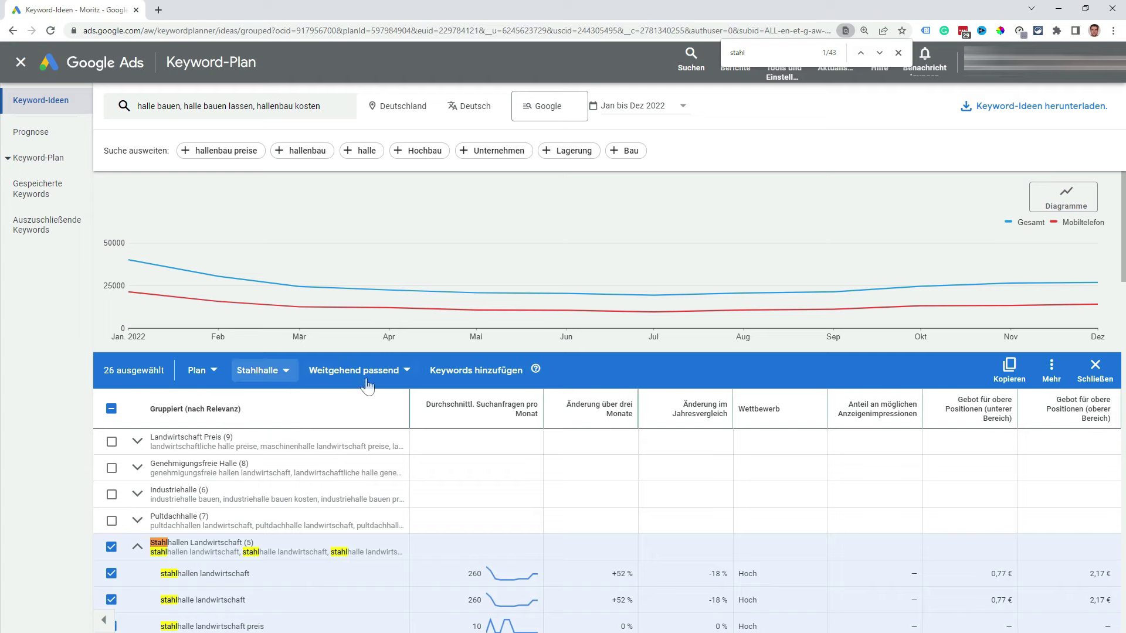
left_click(407, 378)
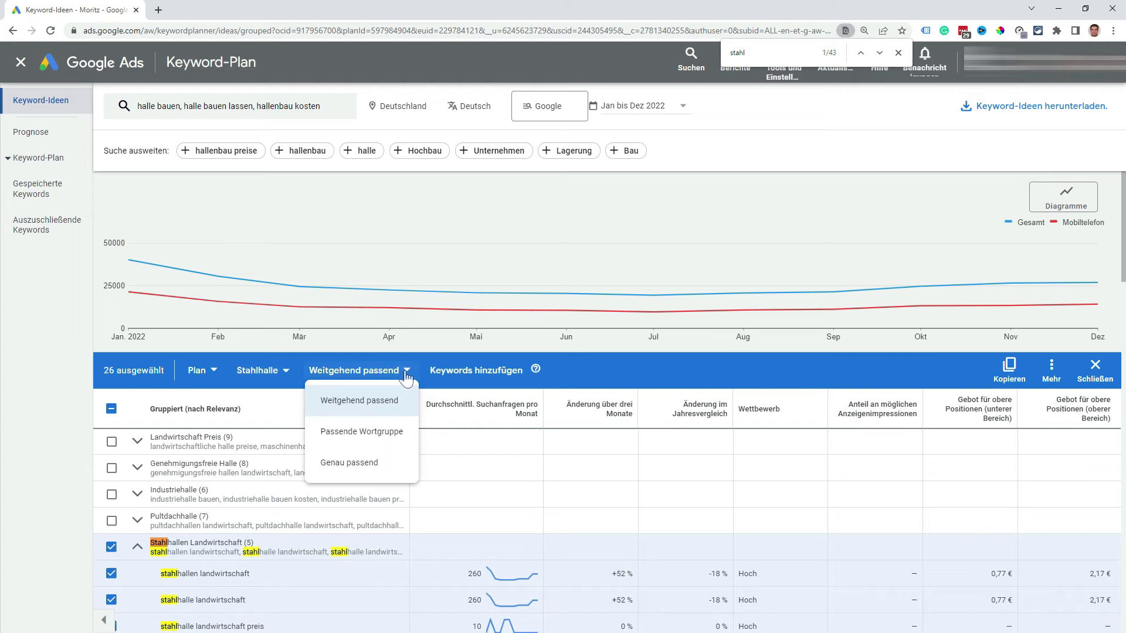
left_click(385, 467)
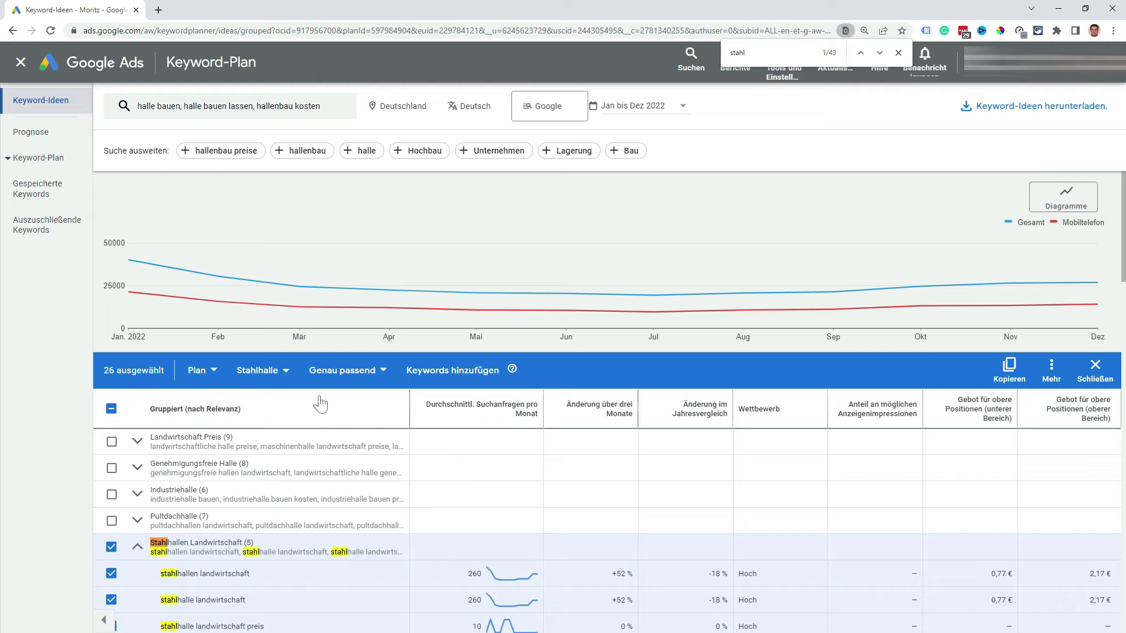
Step: Review the match type options for the Stahlhalle keywords and keep Genau passend
left_click(342, 370)
left_click(289, 403)
left_click(349, 370)
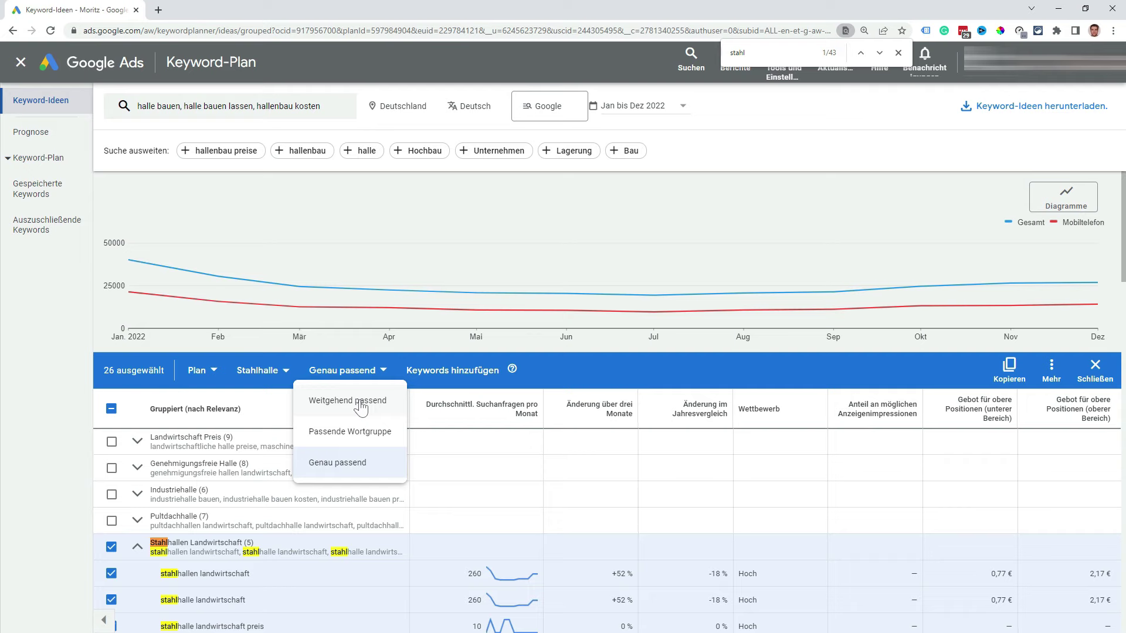
left_click(382, 468)
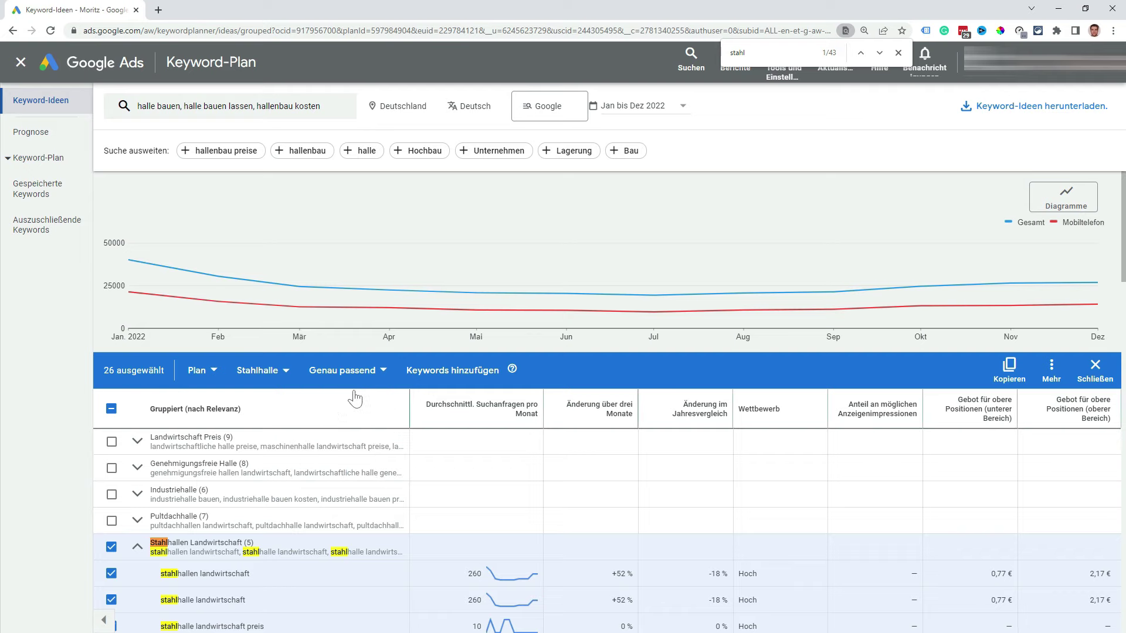
left_click(381, 370)
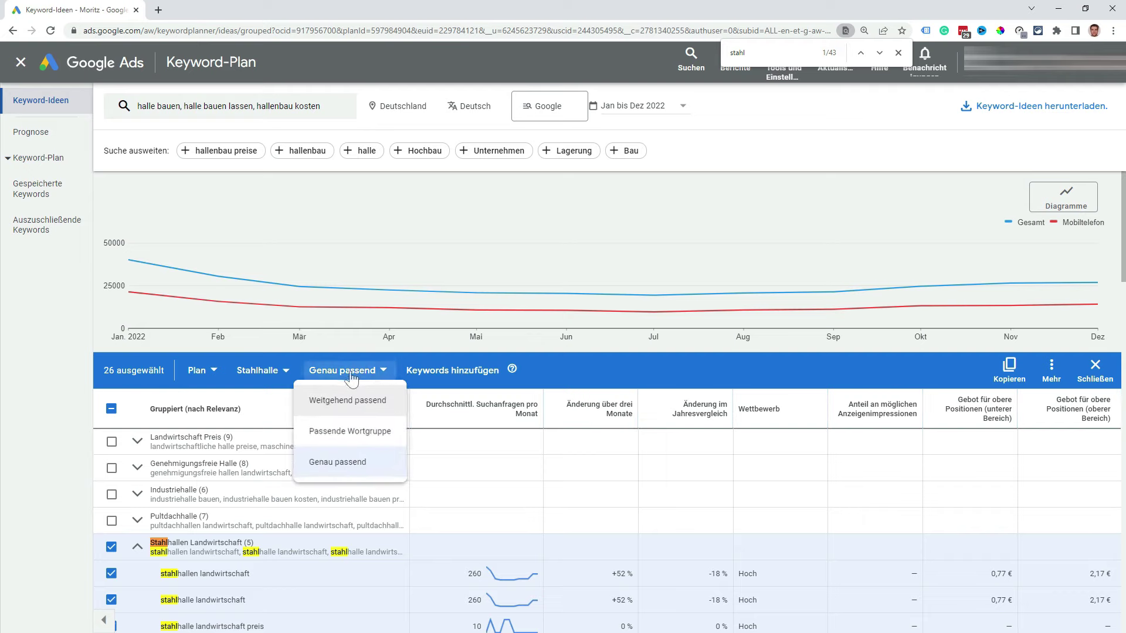
left_click(367, 467)
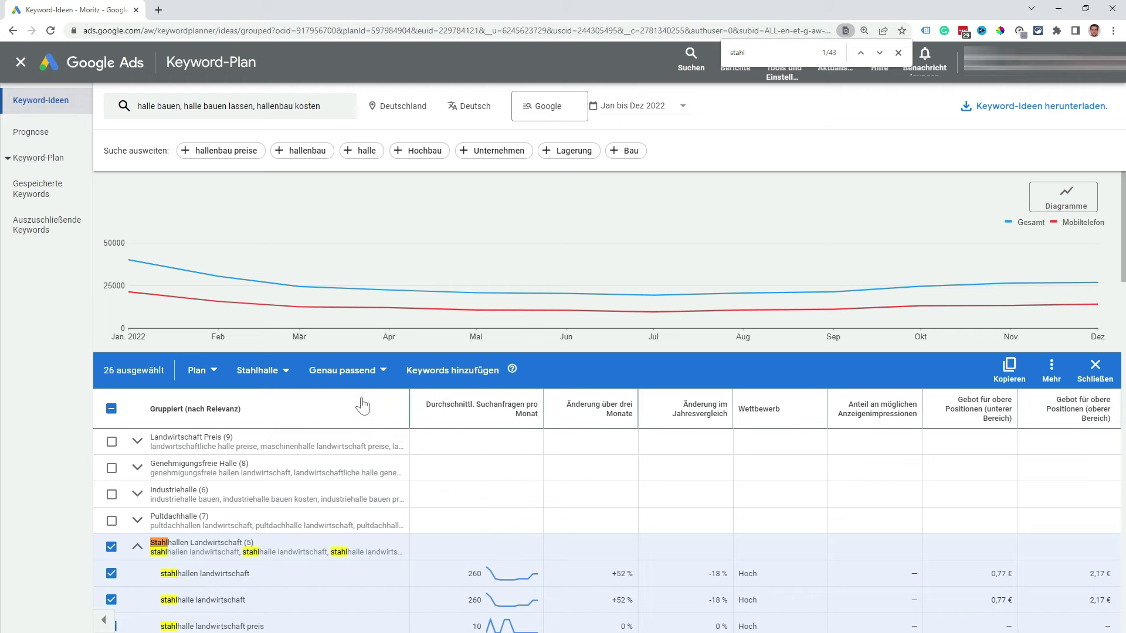
Step: Keep Plan as the destination and add the selected Stahlhalle keywords to it
left_click(212, 375)
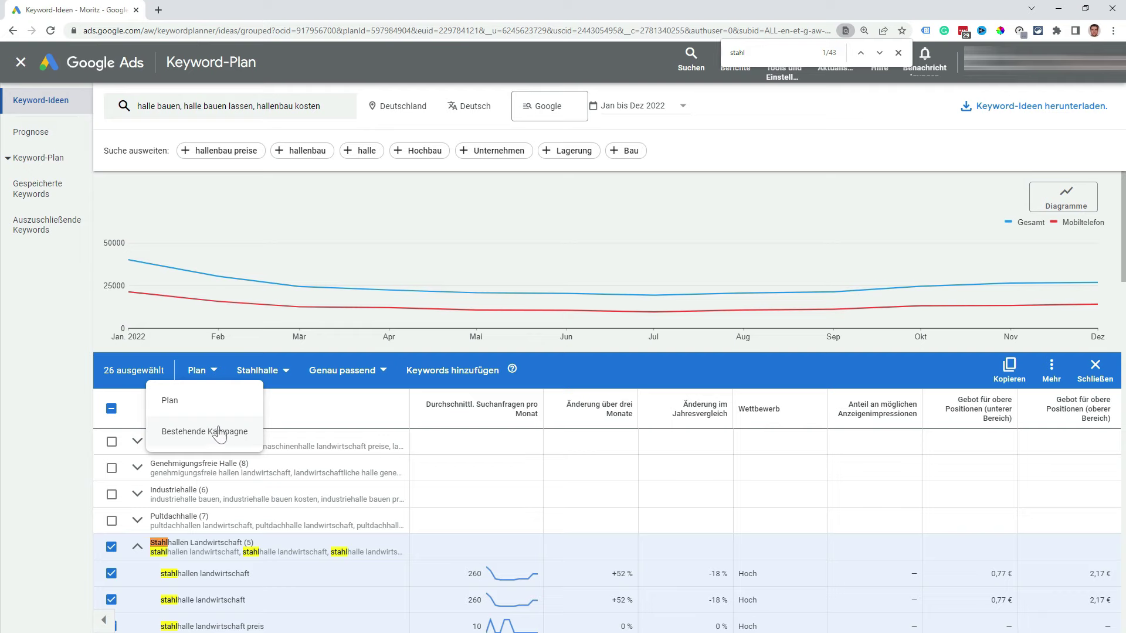
left_click(242, 401)
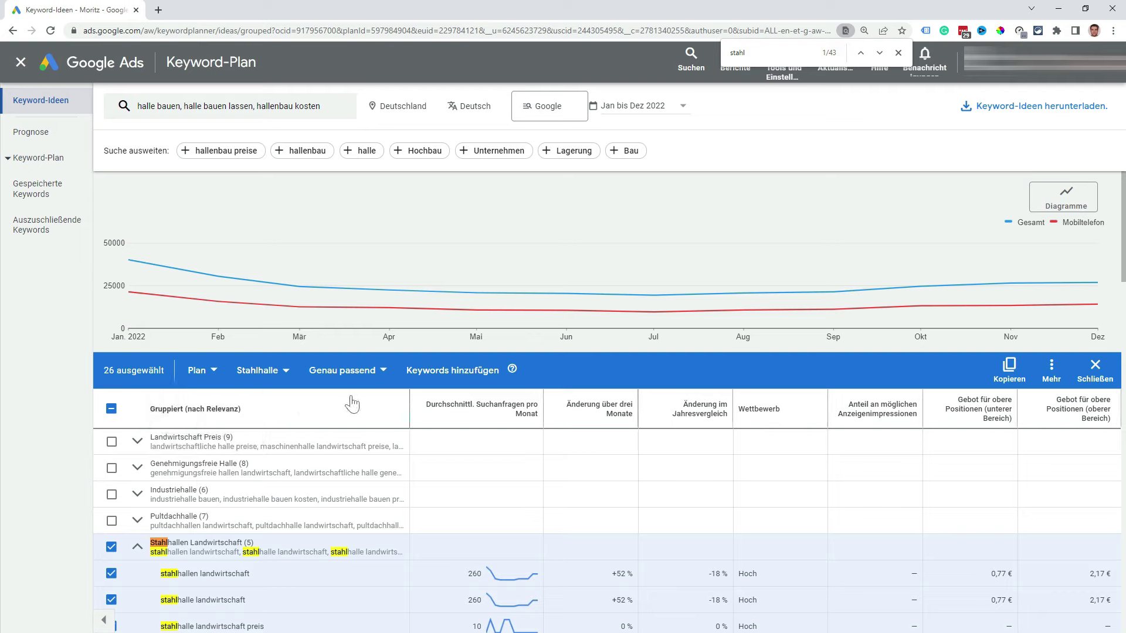
left_click(454, 371)
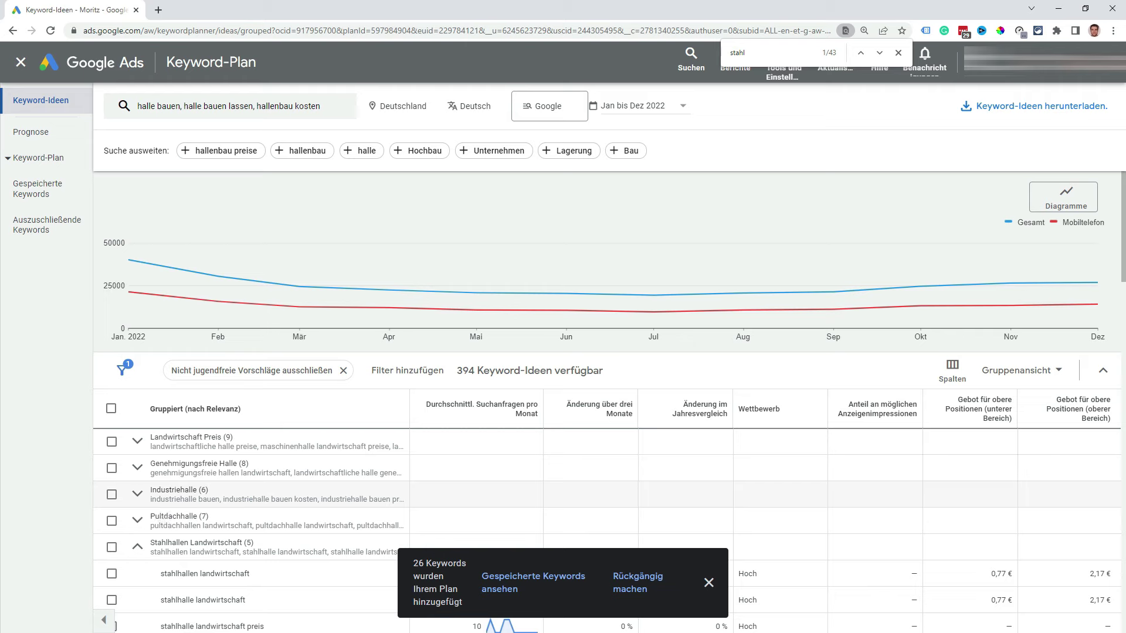
Step: Select the Industriehalle group and search the page for "industrie" to check the other groups for related keywords
left_click(112, 495)
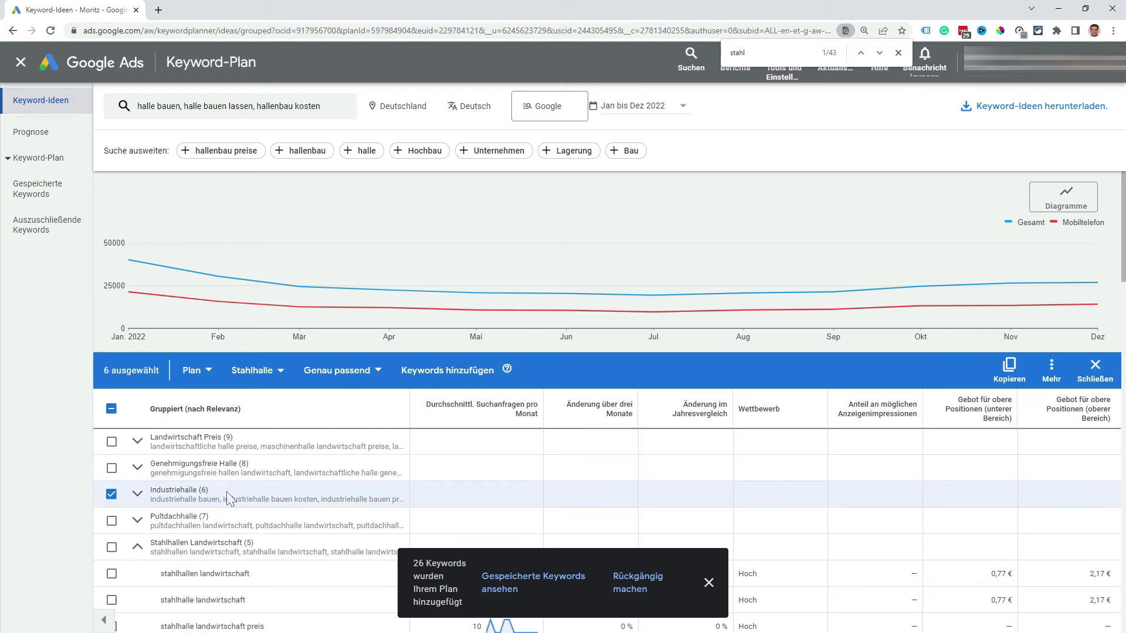
left_click(725, 58)
type("industrie")
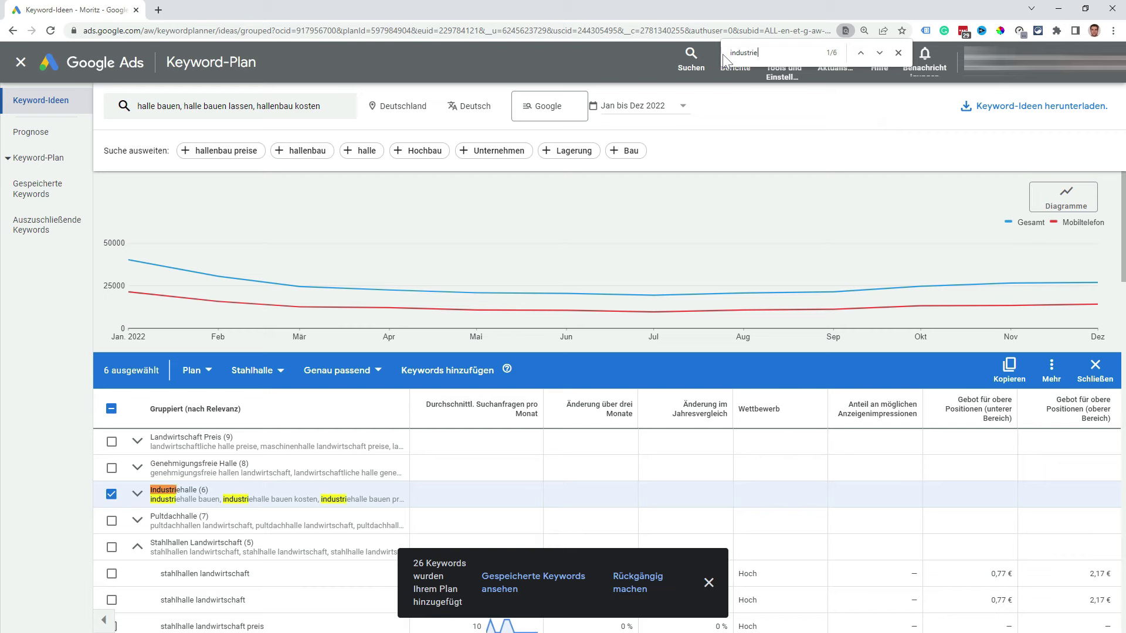
scroll(287, 452, "down", 3)
scroll(288, 452, "down", 8)
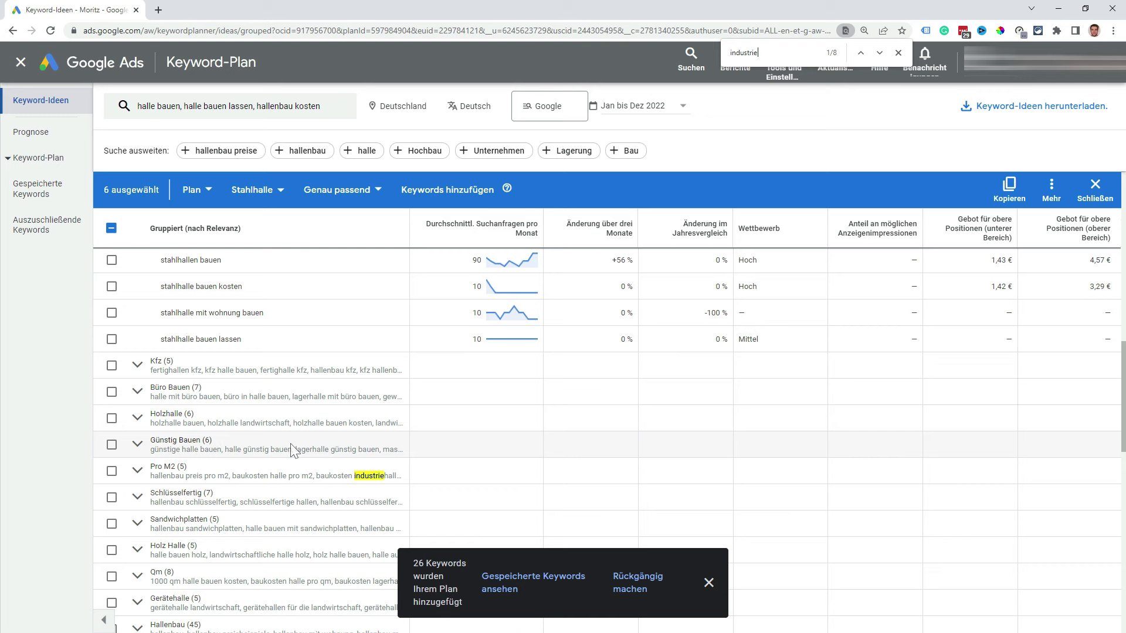
scroll(305, 452, "down", 6)
scroll(328, 448, "down", 6)
scroll(327, 444, "up", 3)
scroll(215, 396, "up", 10)
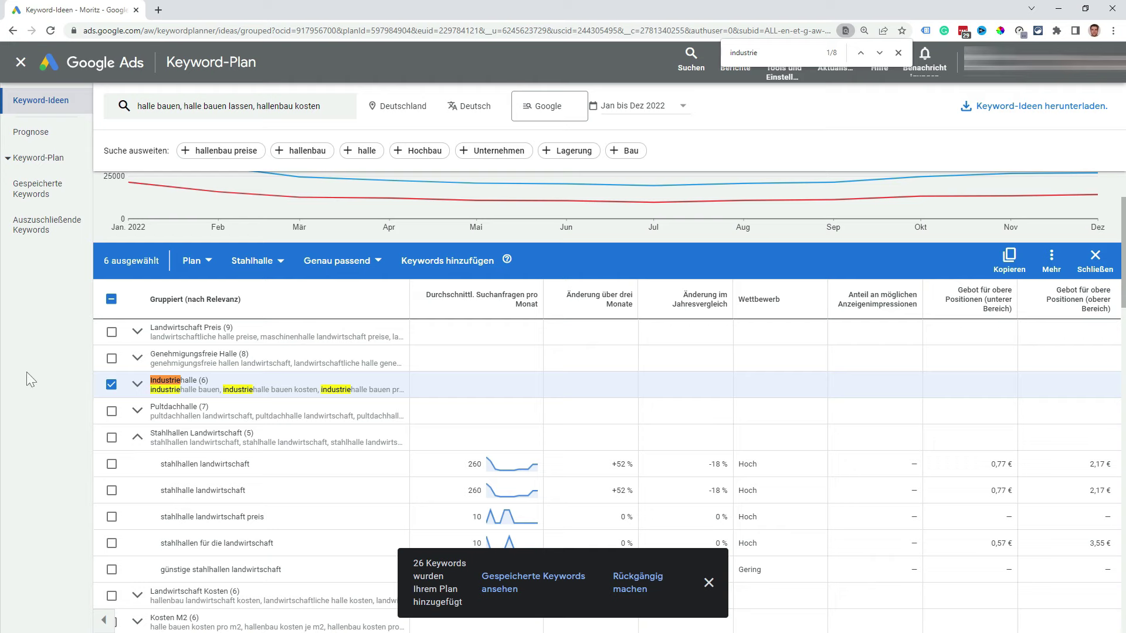
Step: Create a new ad group named Industriehalle for the selected keywords
left_click(276, 267)
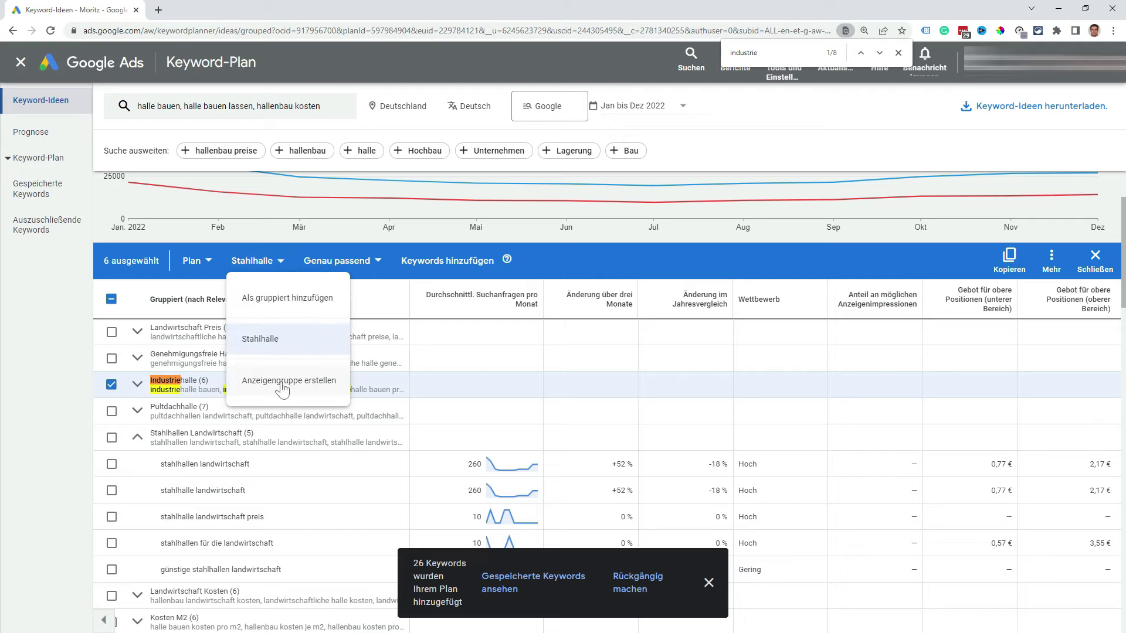
left_click(283, 382)
type("Industriehal")
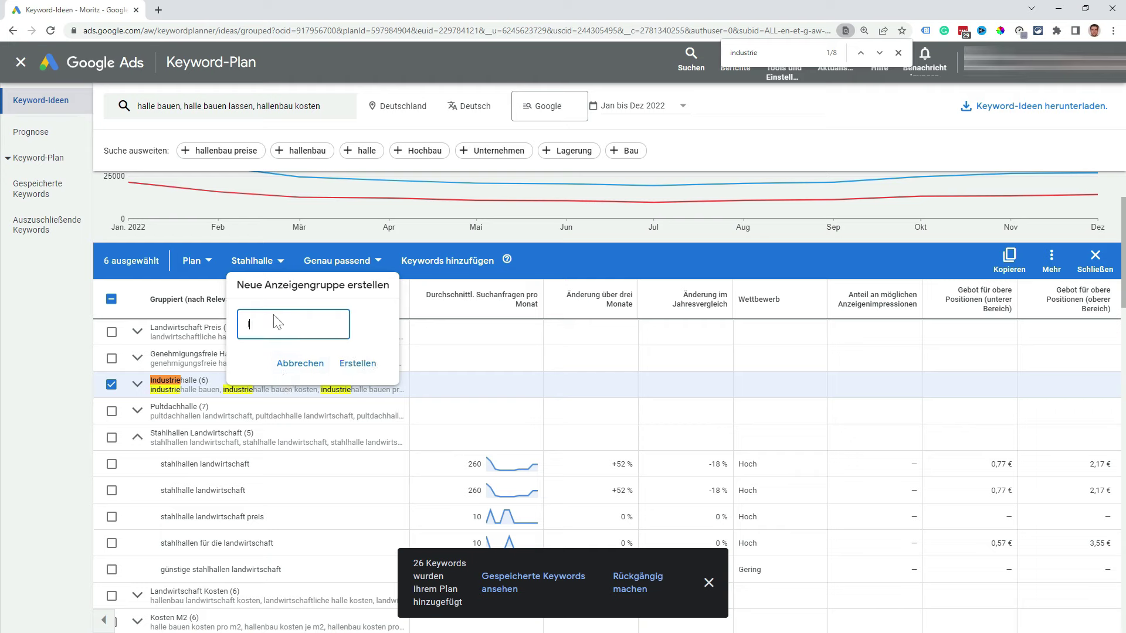
type("le")
left_click(358, 364)
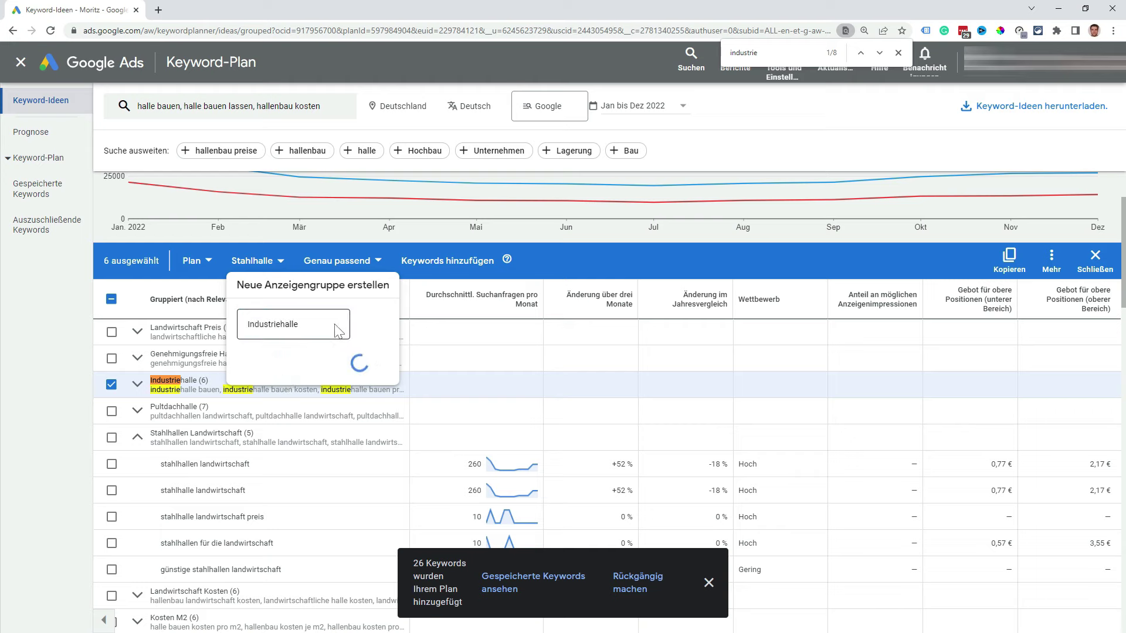
Step: Keep the match type Genau passend and add the Industriehalle keywords to the plan
left_click(385, 263)
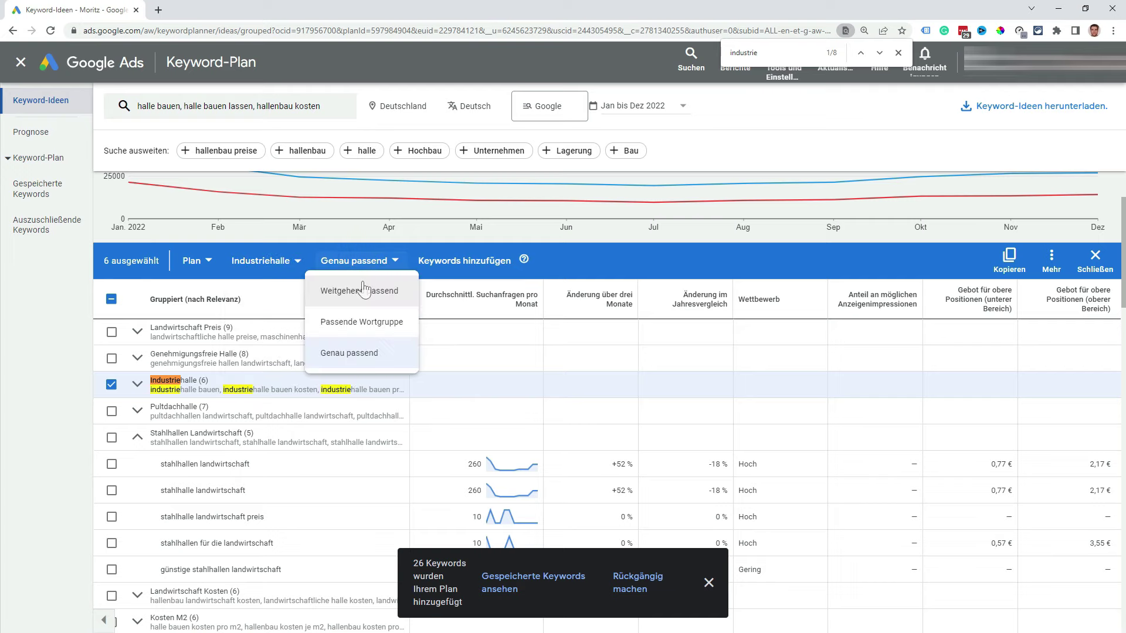
left_click(366, 361)
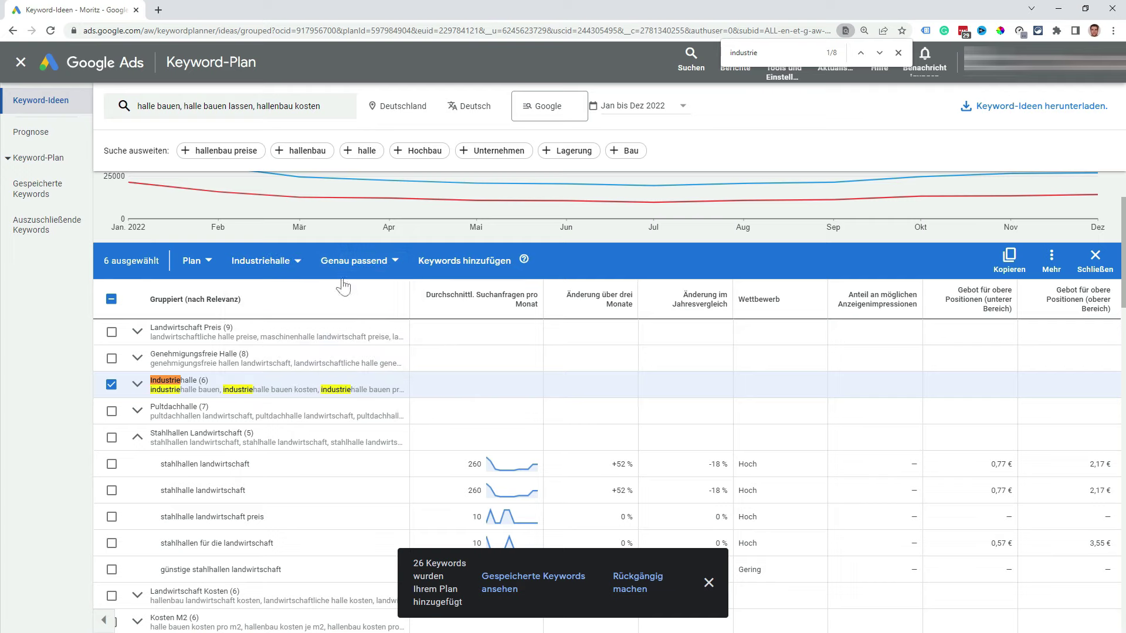
left_click(475, 263)
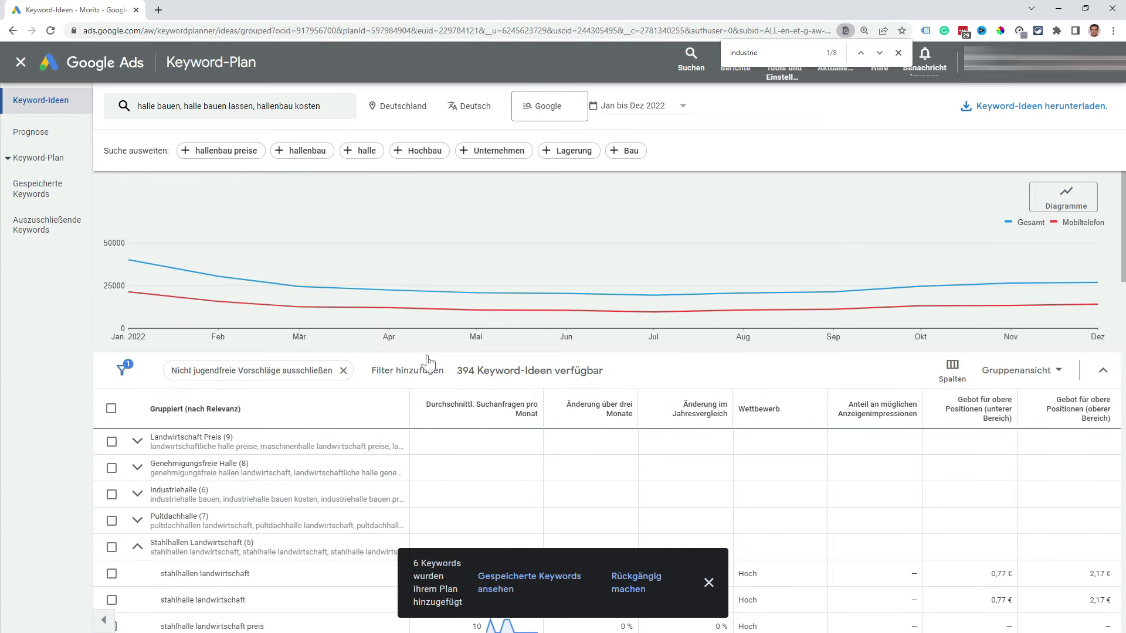
Step: Add the Industriehalle group's keywords to the Industriehalle ad group again with the match type Passende Wortgruppe
left_click(112, 494)
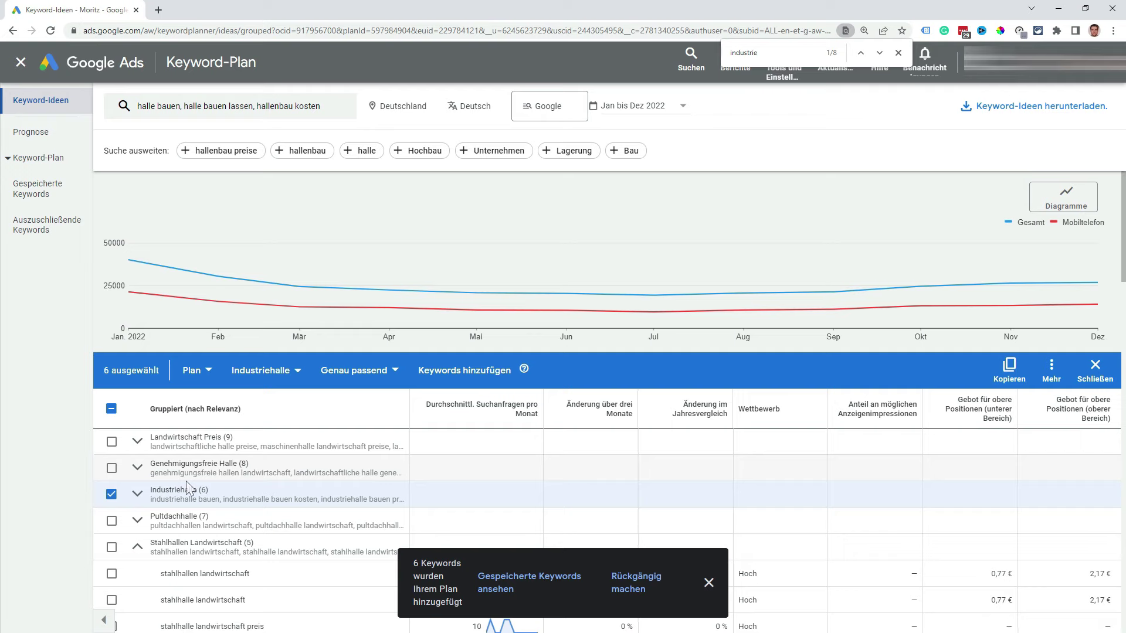
left_click(396, 370)
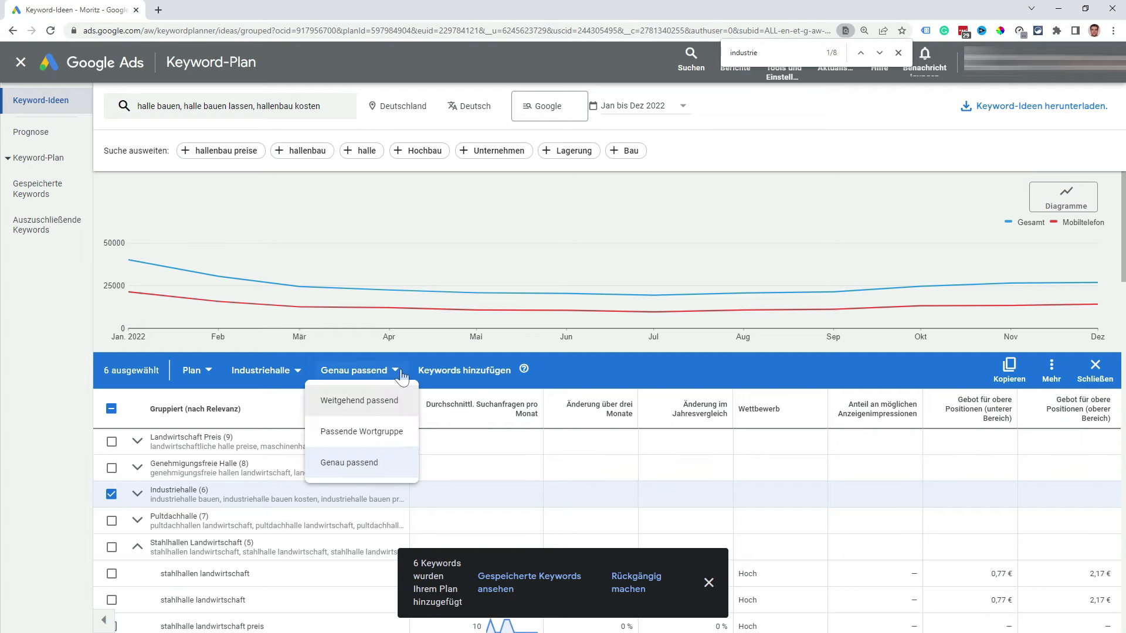
left_click(366, 433)
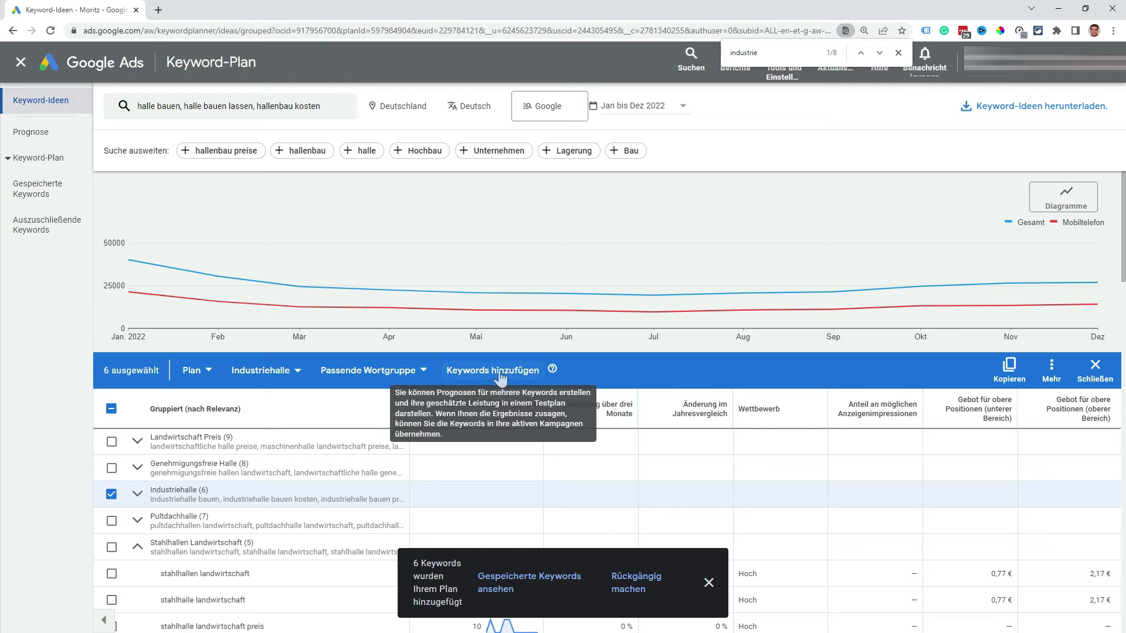
left_click(407, 375)
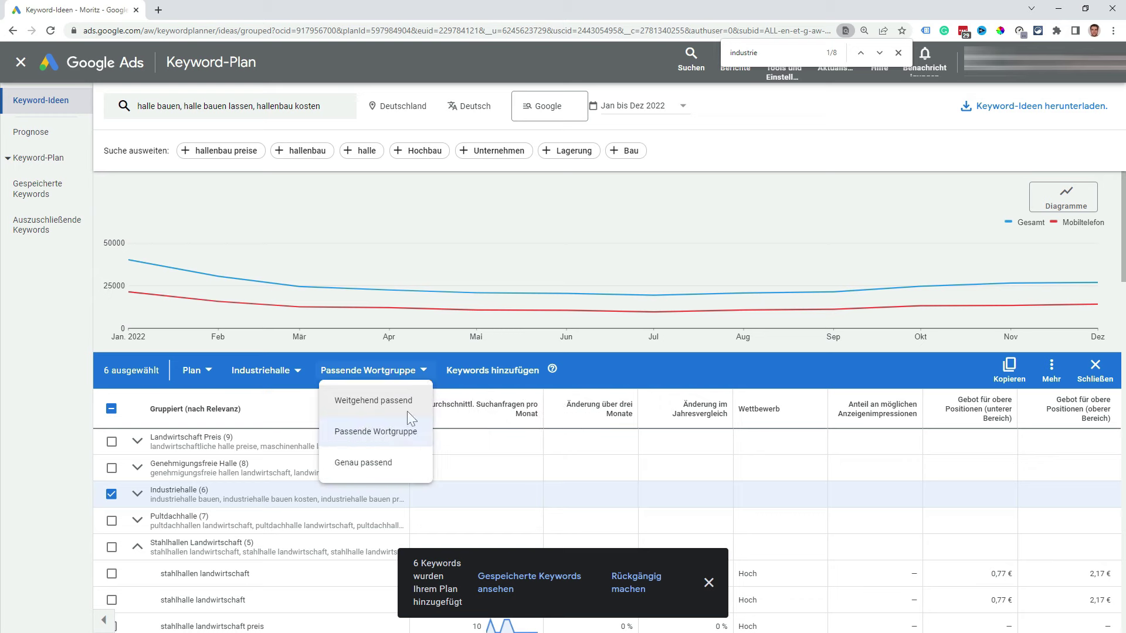
left_click(381, 435)
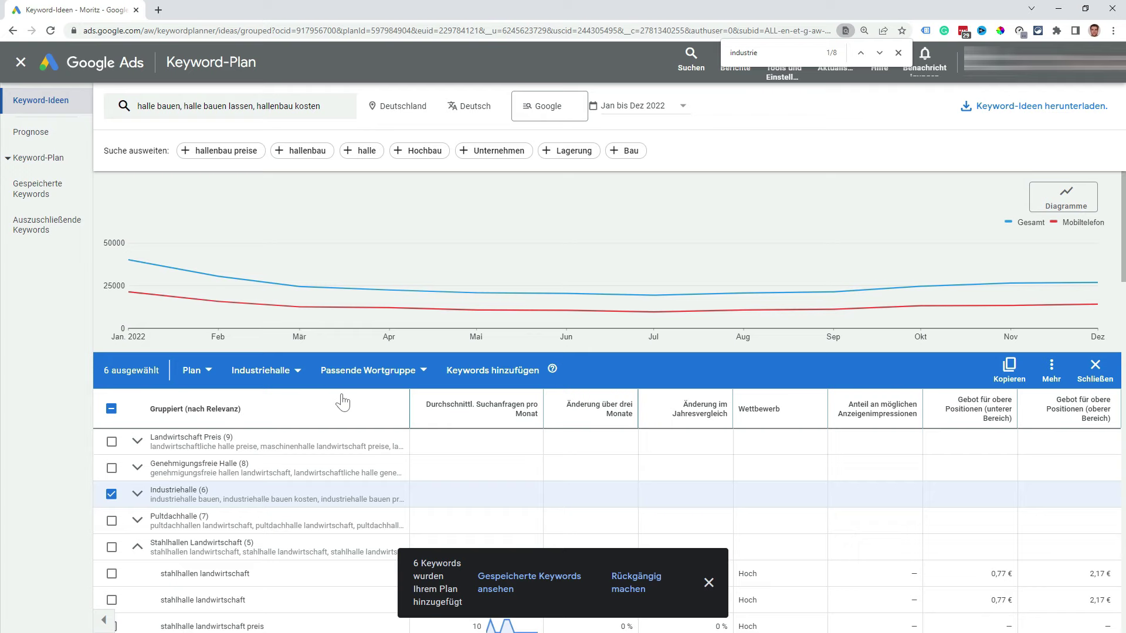
left_click(510, 374)
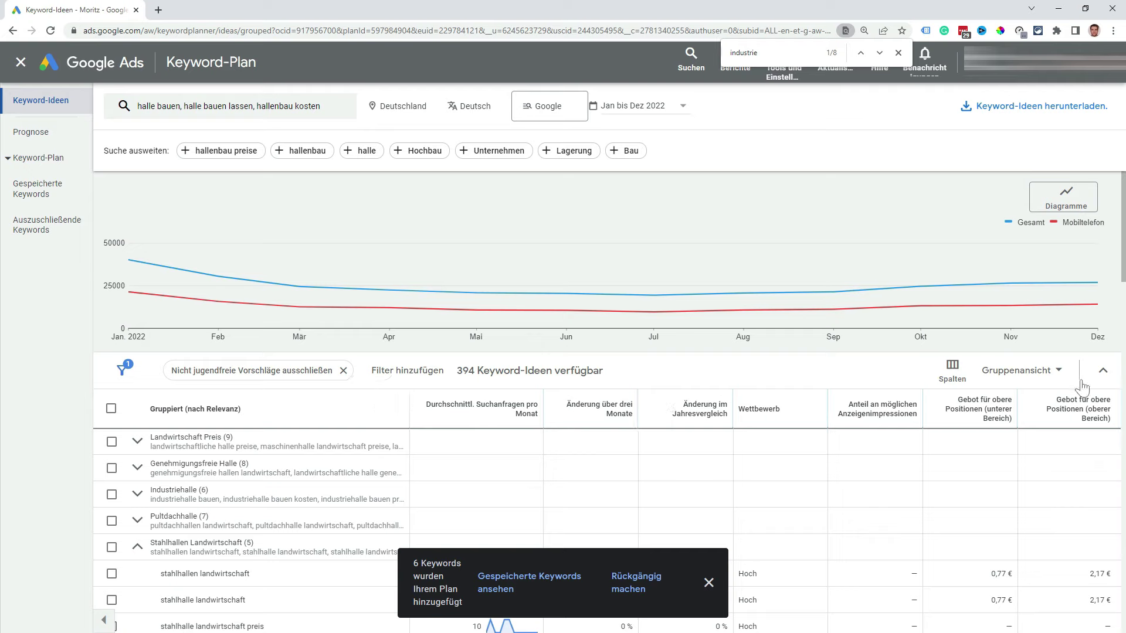
Step: Change the keyword ideas to Keyword-Ansicht and filter them to keyword text containing "stahlhalle"
left_click(1037, 371)
left_click(1011, 399)
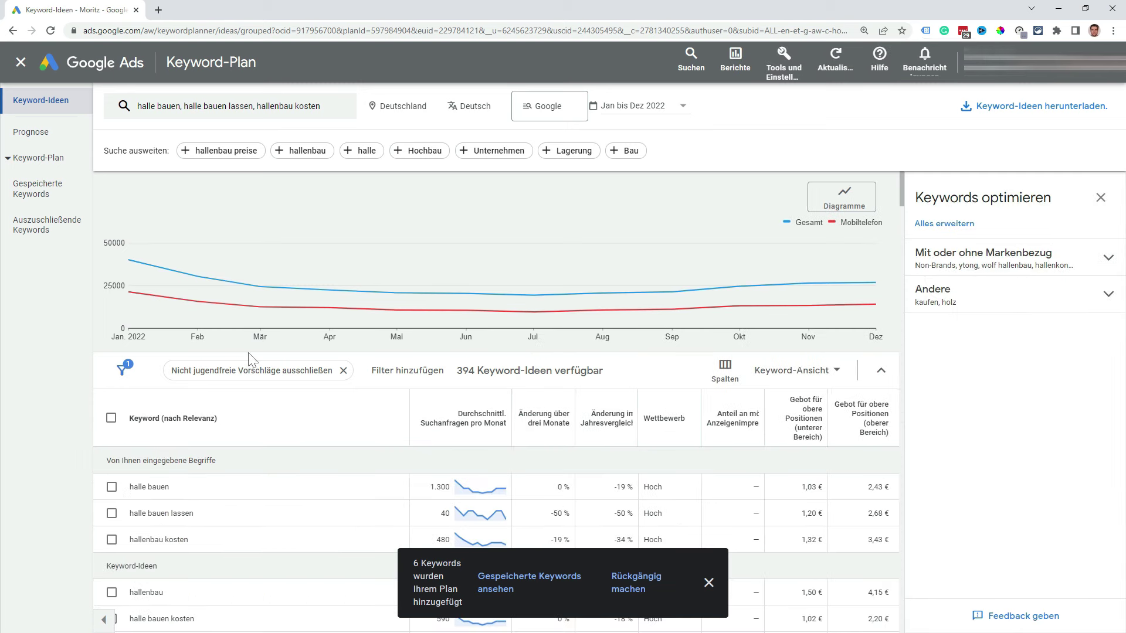
left_click(405, 370)
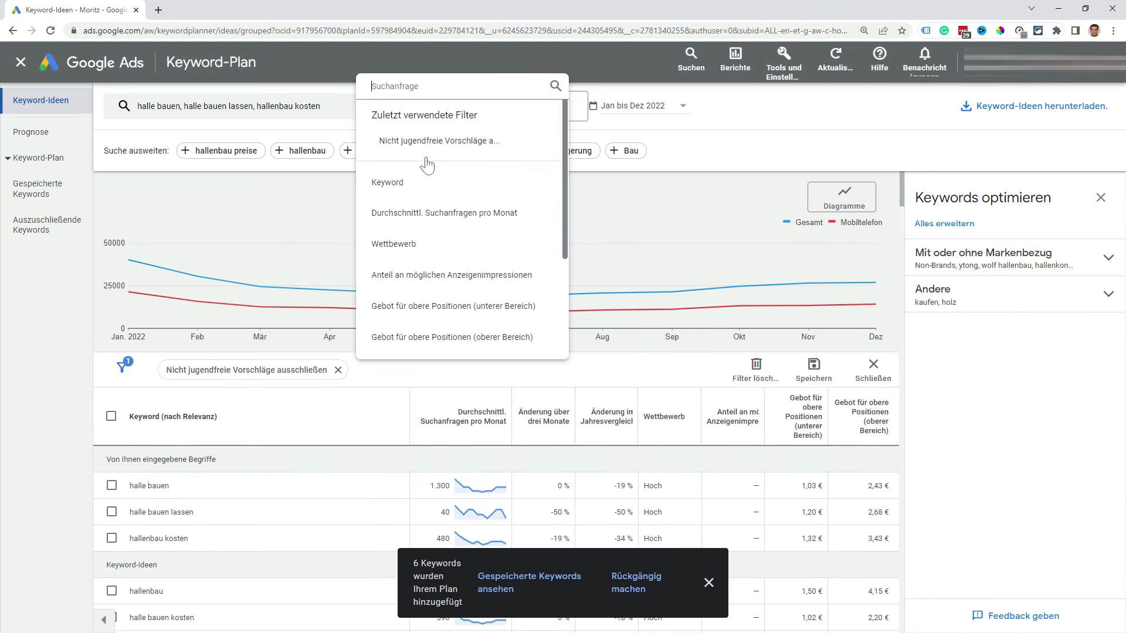
left_click(398, 183)
type("stahl")
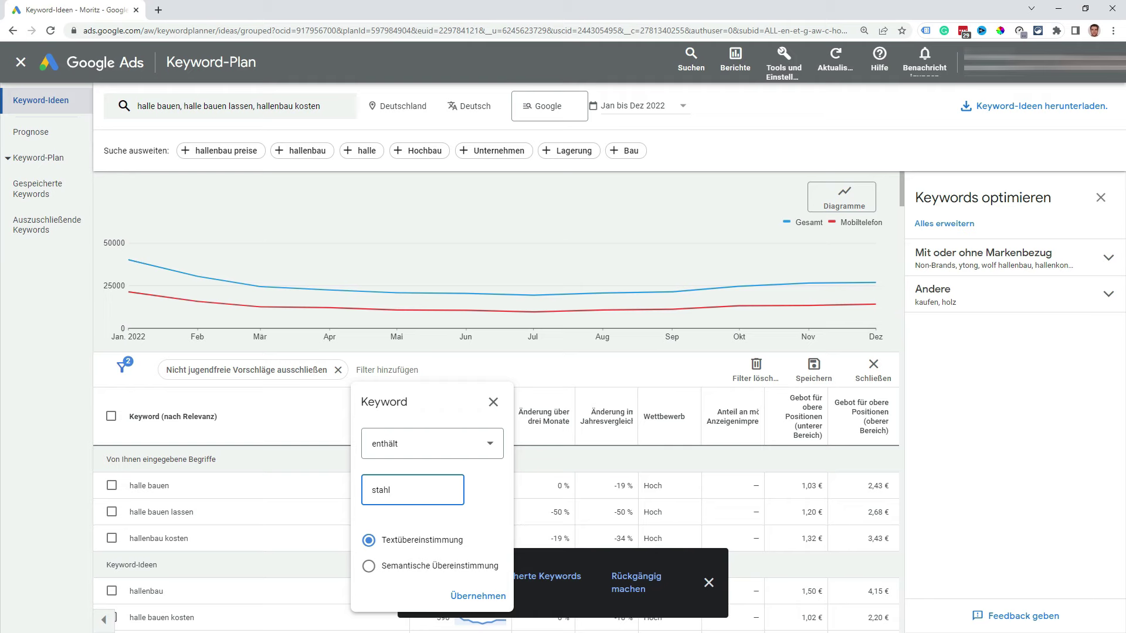
type("halle")
left_click(478, 596)
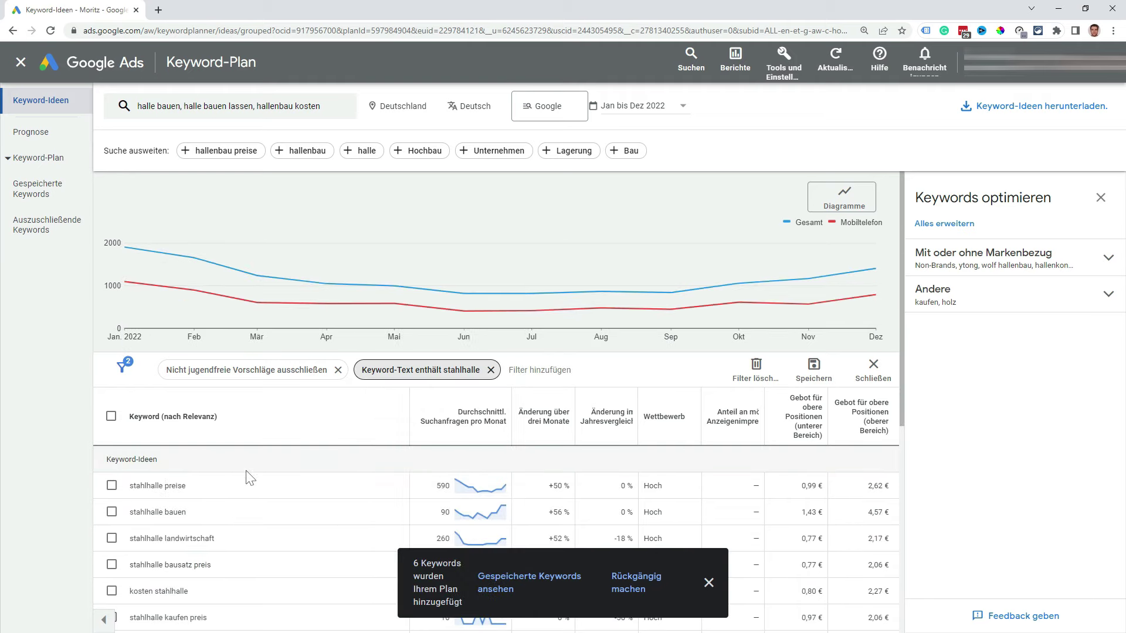
scroll(284, 514, "down", 1)
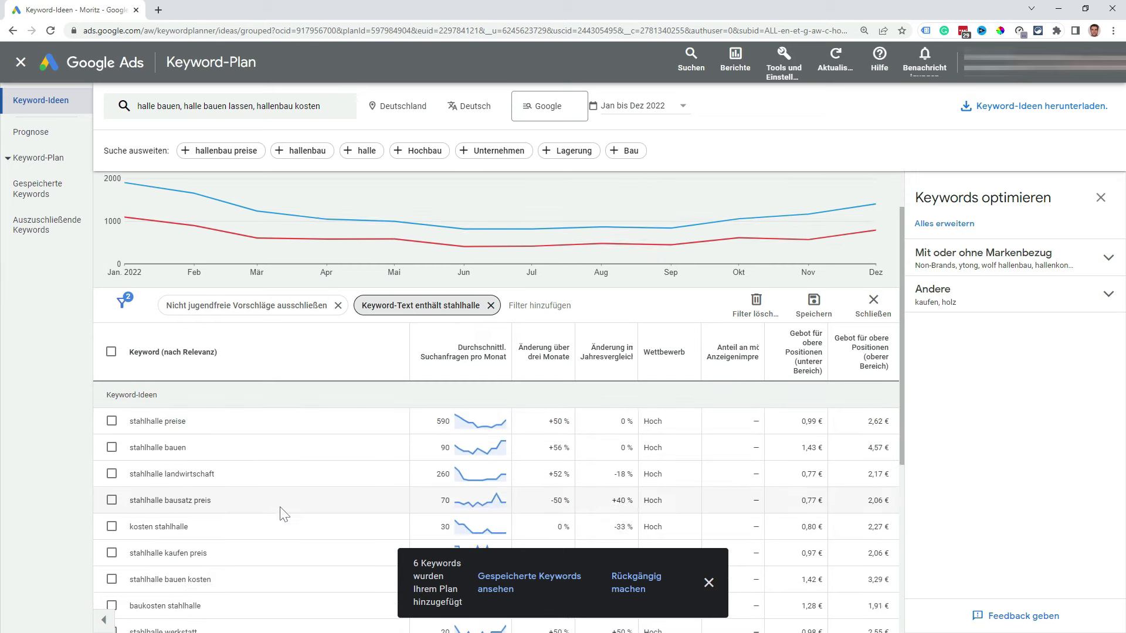
scroll(284, 510, "down", 2)
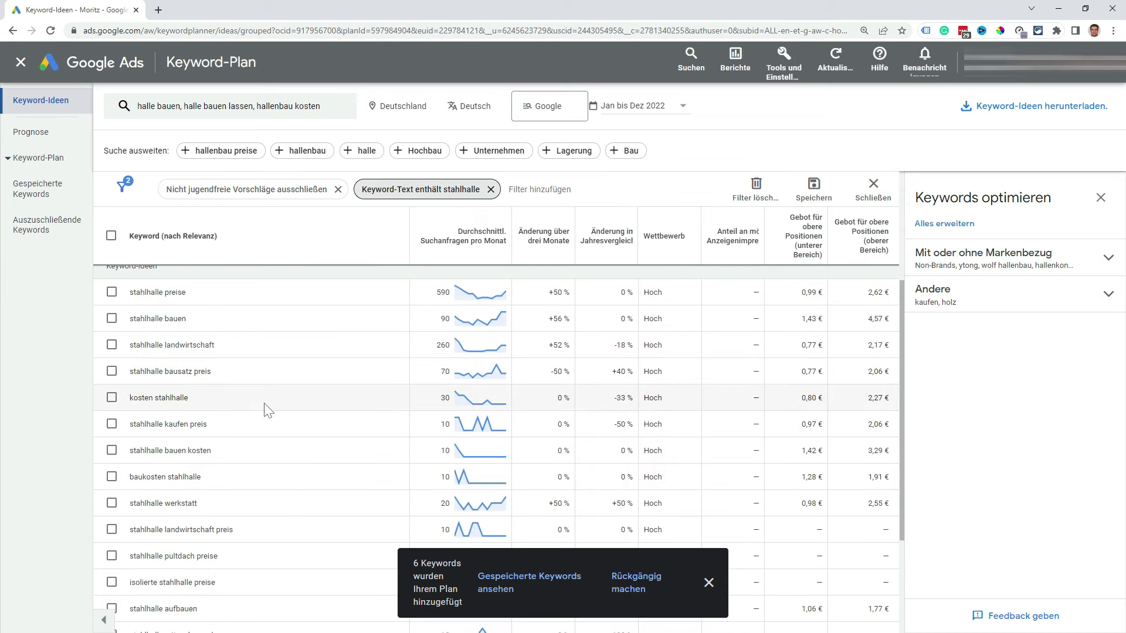
scroll(269, 411, "down", 1)
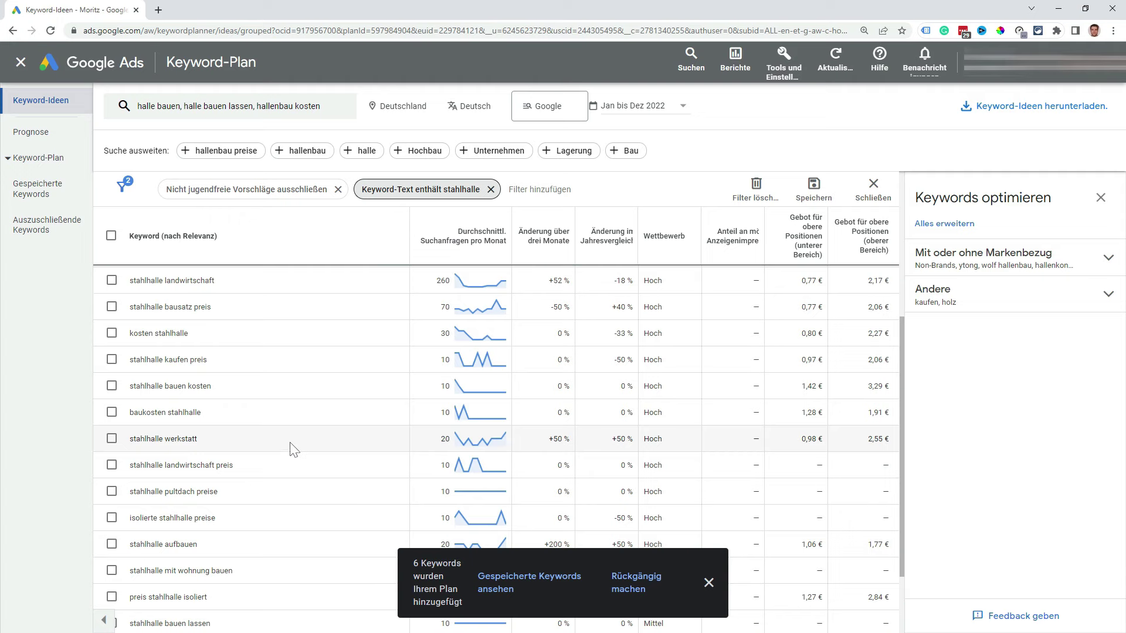
scroll(291, 454, "up", 4)
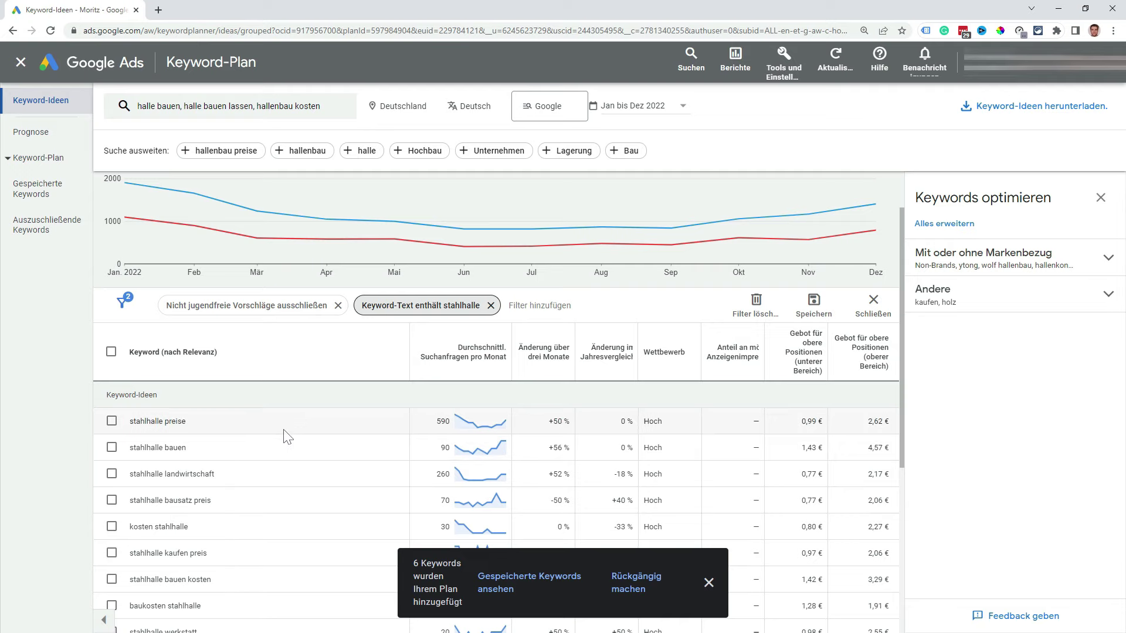
Step: Open the plan's forecast and rename the plan to "Hallenbau Testkampagne"
left_click(70, 135)
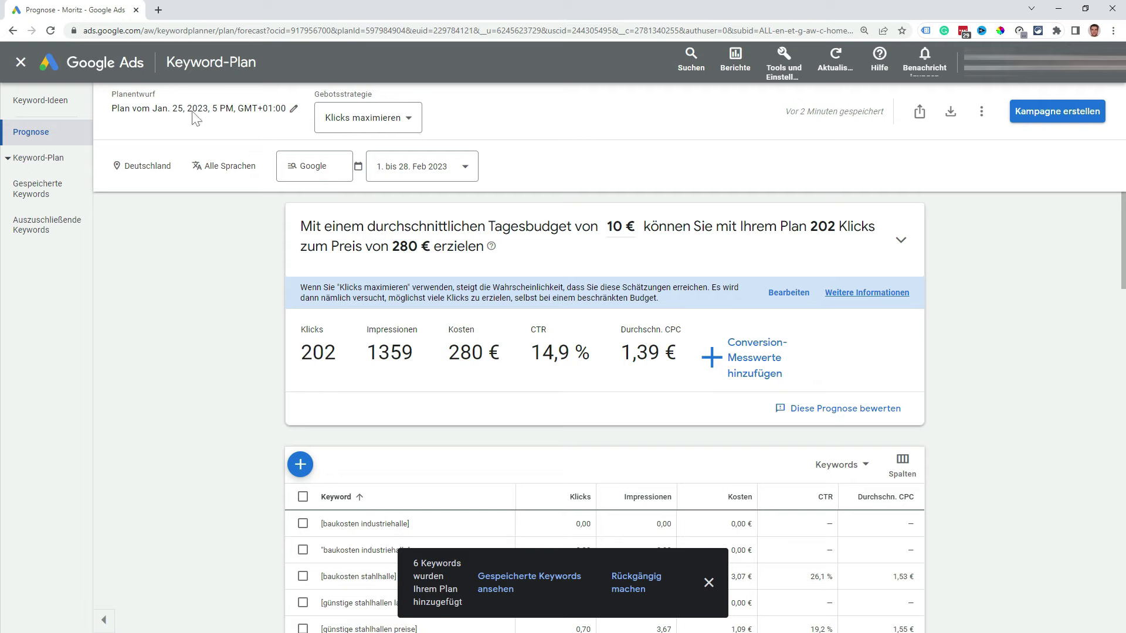
left_click(294, 116)
key("ctrl+a")
type("Hallenbau Testkampagne")
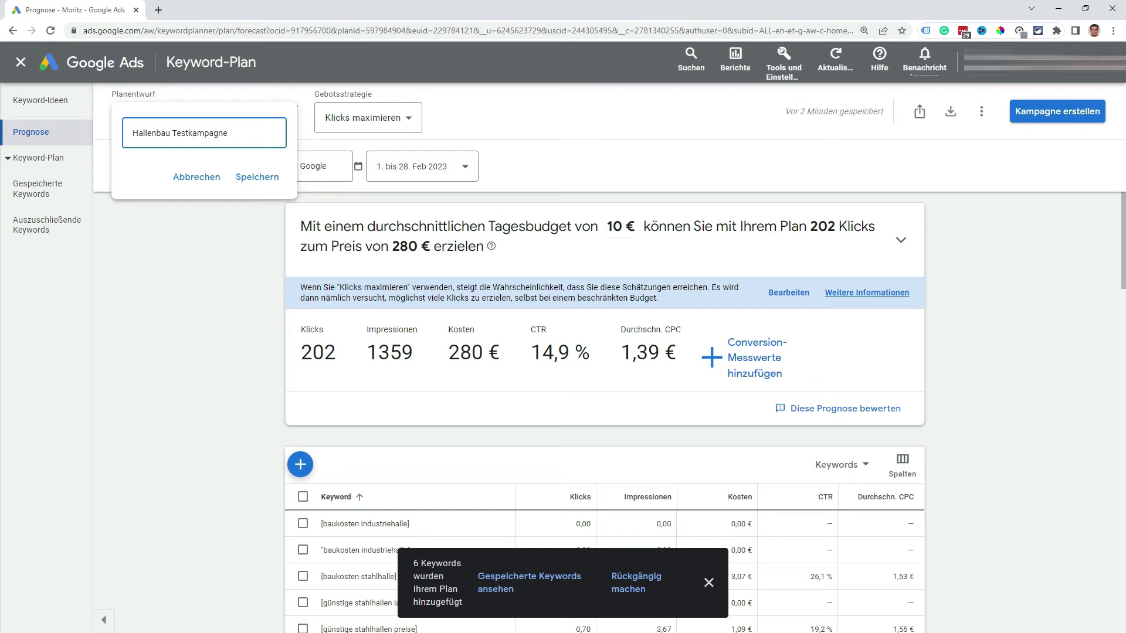
left_click(254, 177)
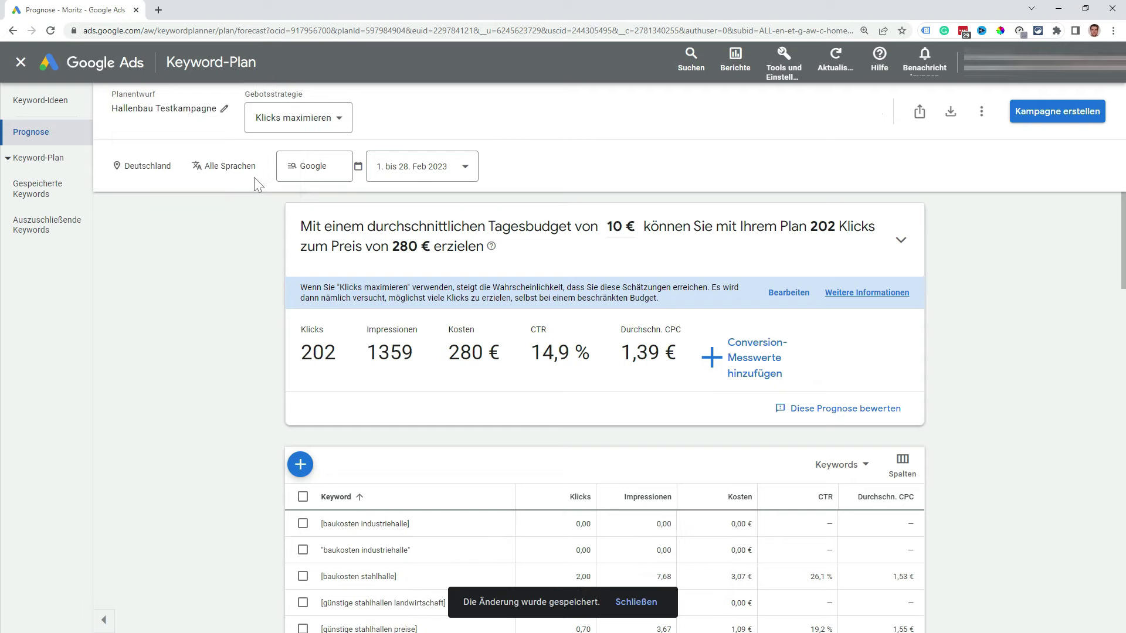
Step: Review the available bidding strategies and apply Klicks maximieren to the plan
left_click(336, 120)
left_click(338, 154)
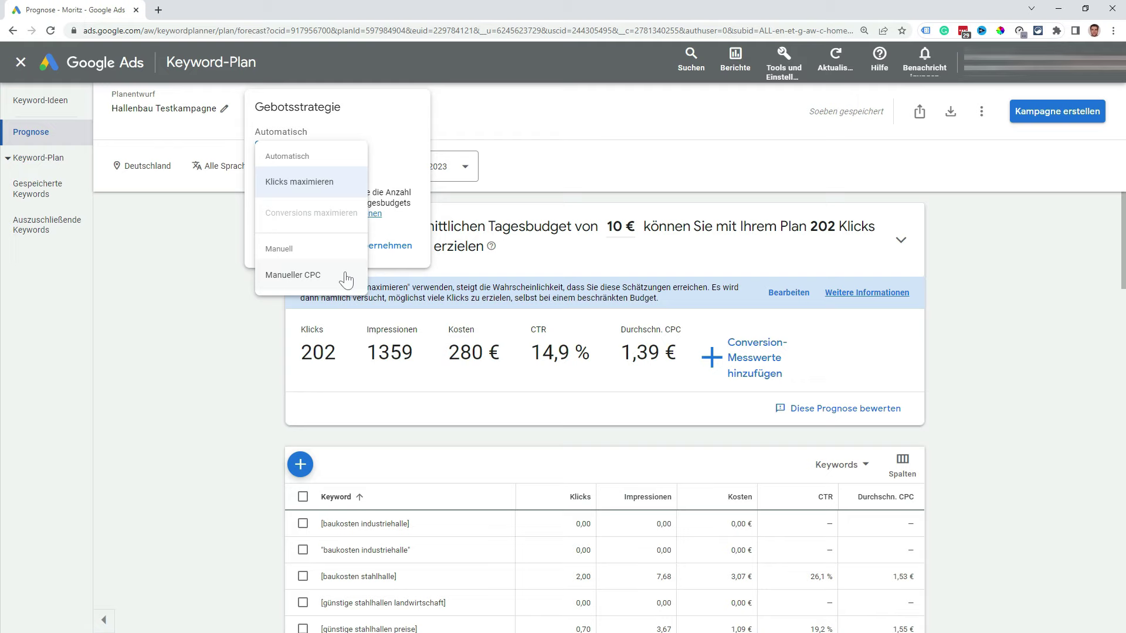
left_click(332, 188)
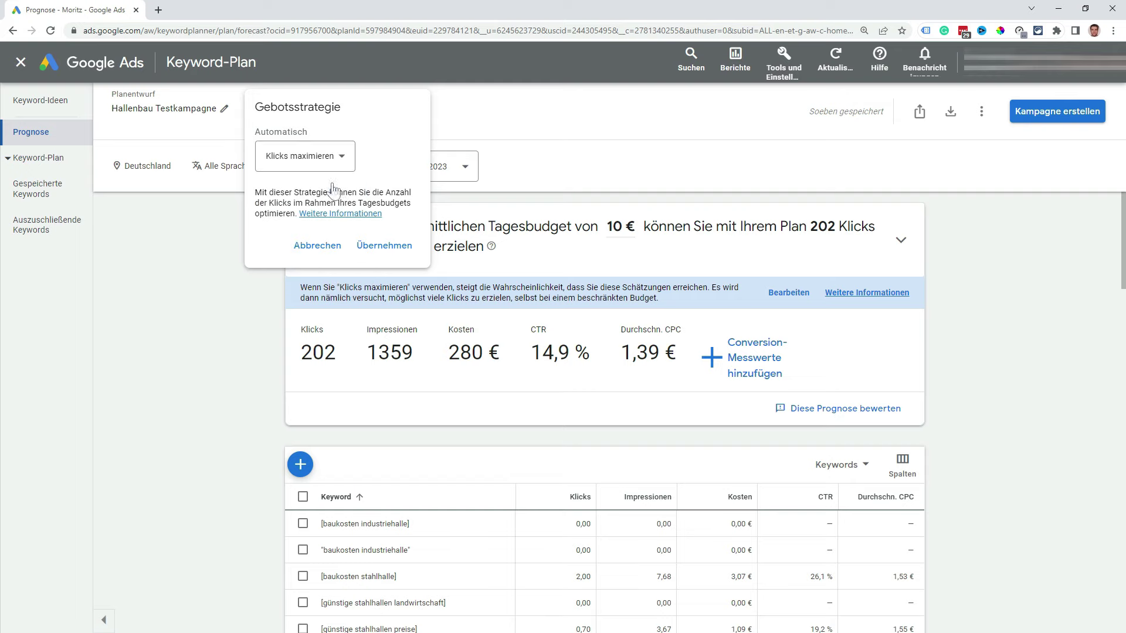
left_click(378, 248)
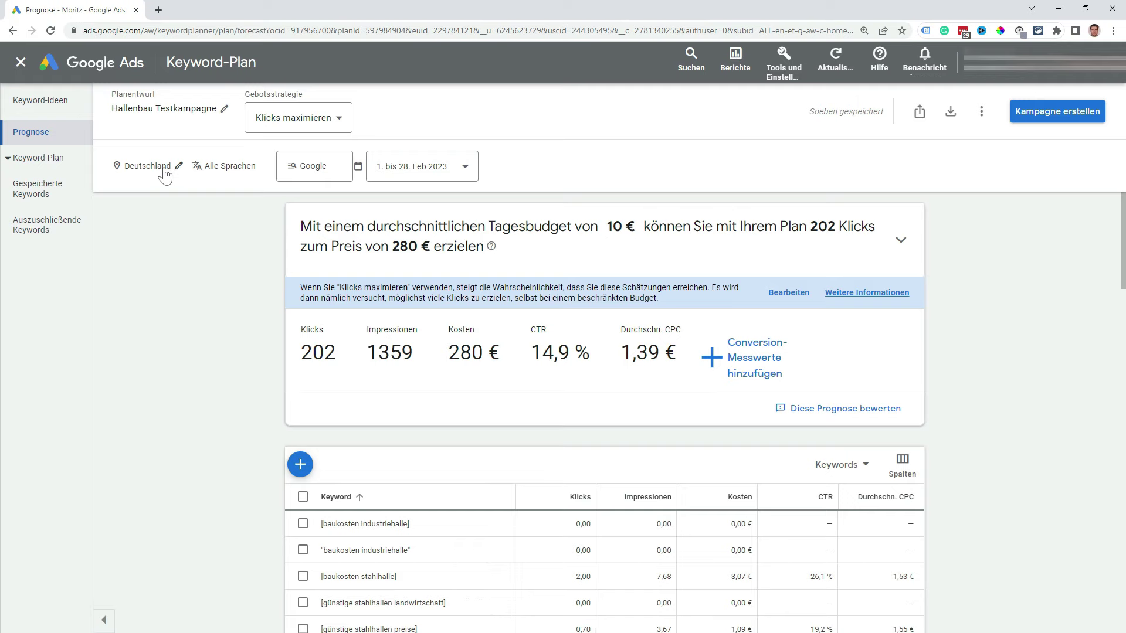
Step: Check the plan's target location, keeping Deutschland, and set the forecast language to Deutsch
left_click(164, 171)
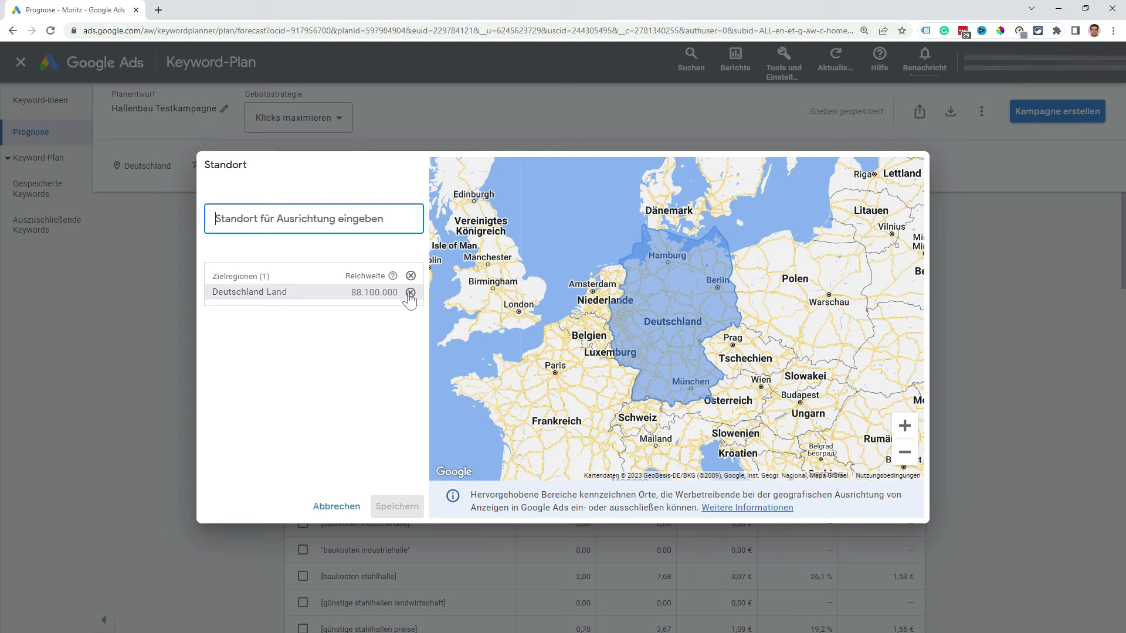
left_click(336, 508)
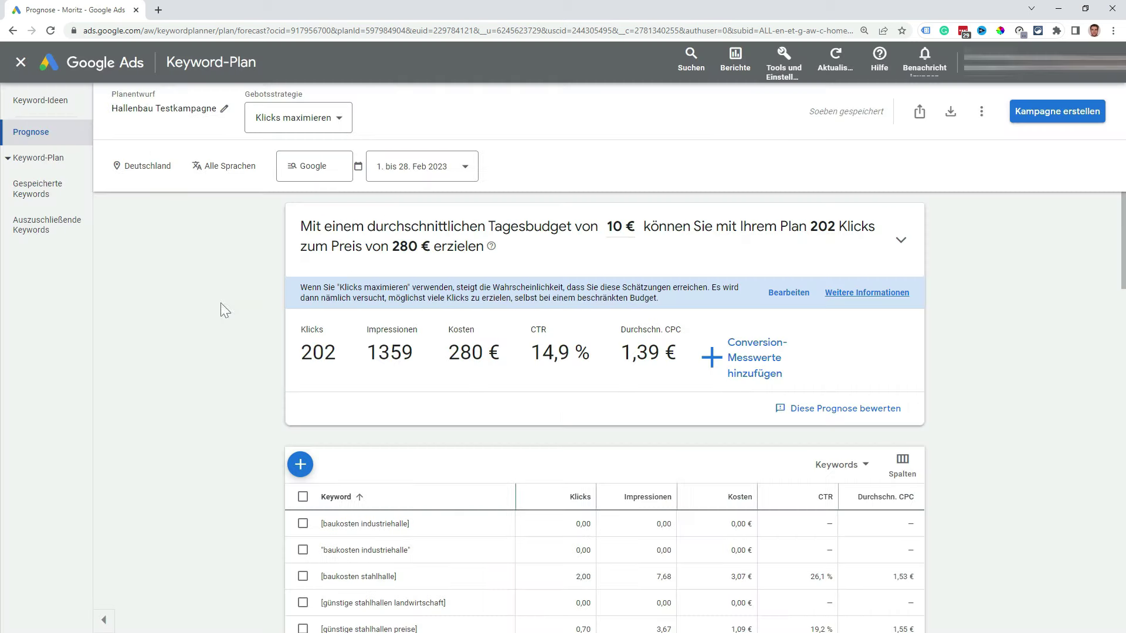
left_click(225, 170)
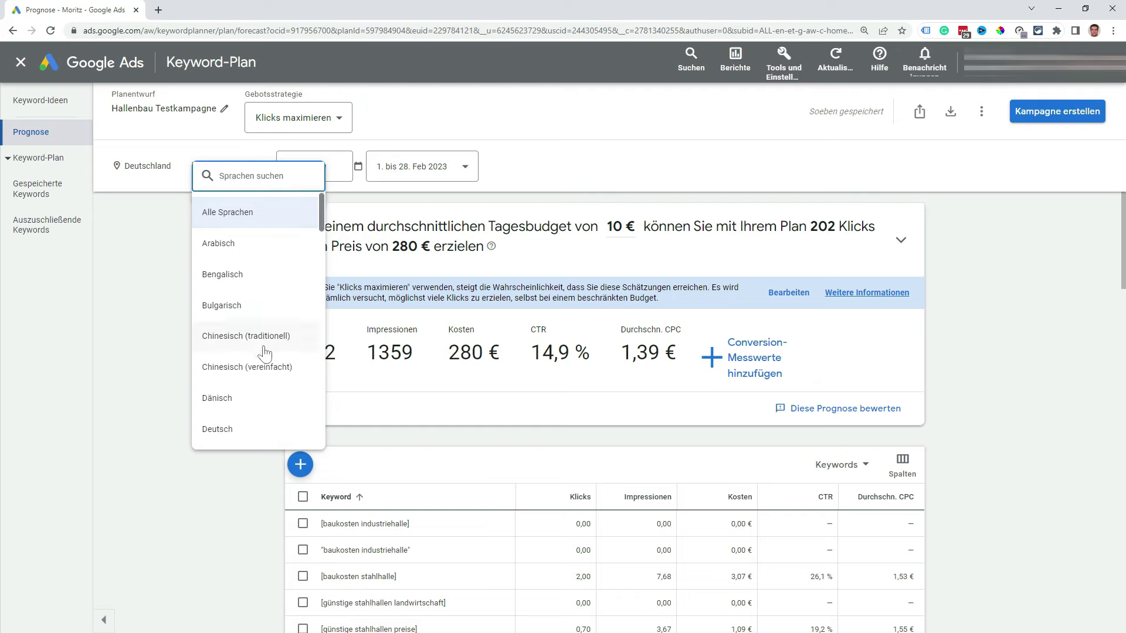
left_click(261, 430)
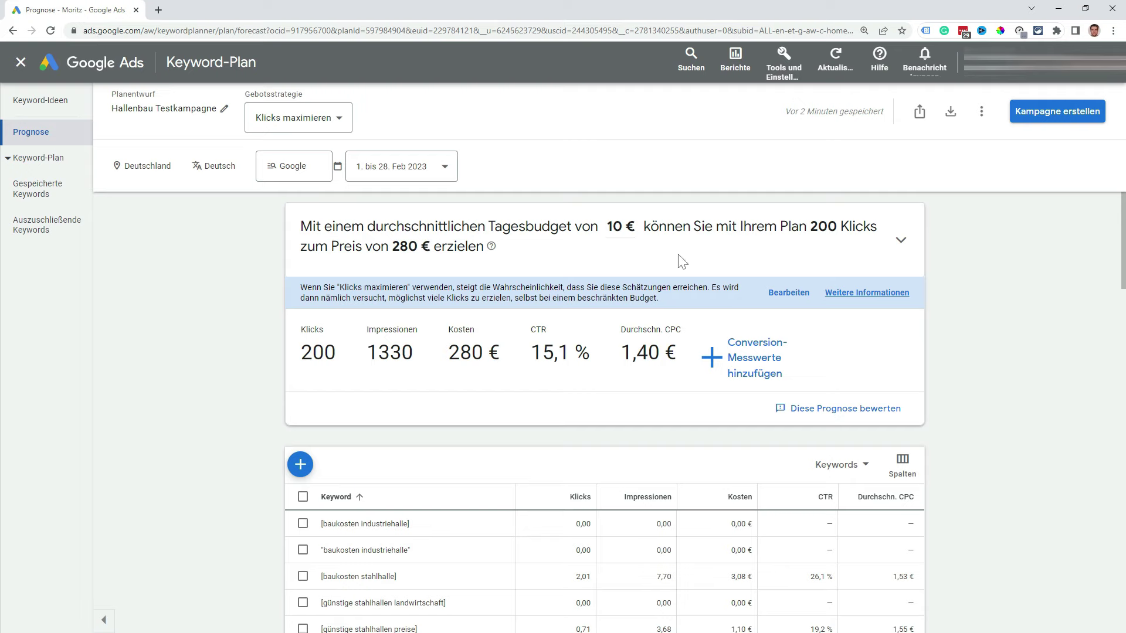
Step: Set the forecast's average daily budget to 50 €
left_click(614, 234)
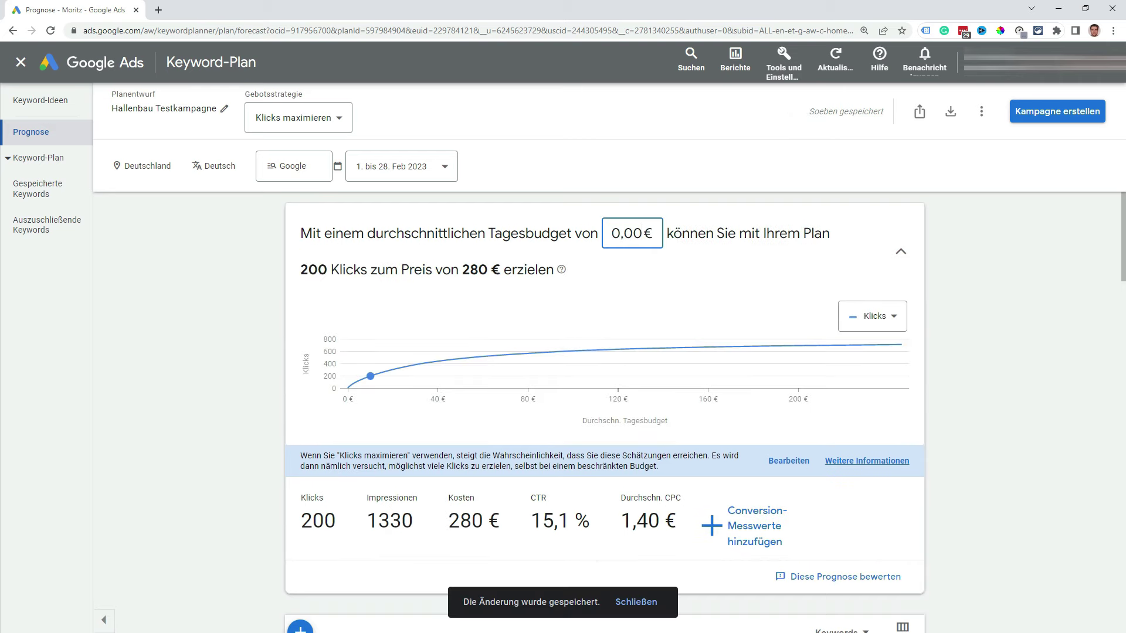
key("ctrl+a")
type("50")
left_click(645, 214)
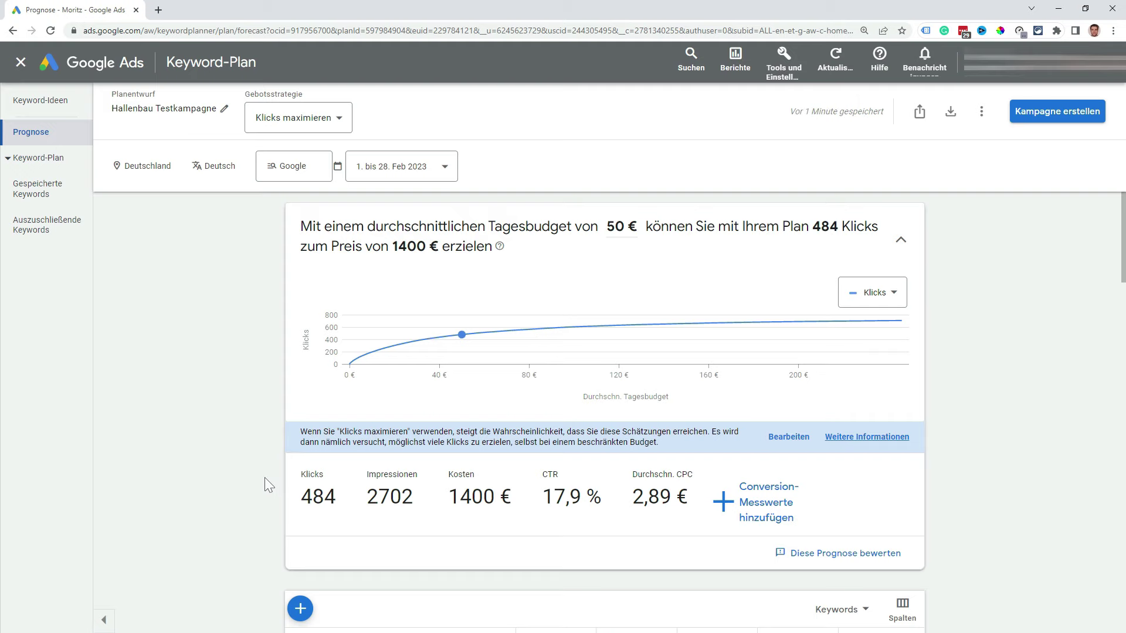
Step: Compare the forecast chart by Kosten and Klicks, and set the average daily budget to 75 € on the Klicks curve
left_click(901, 241)
left_click(903, 243)
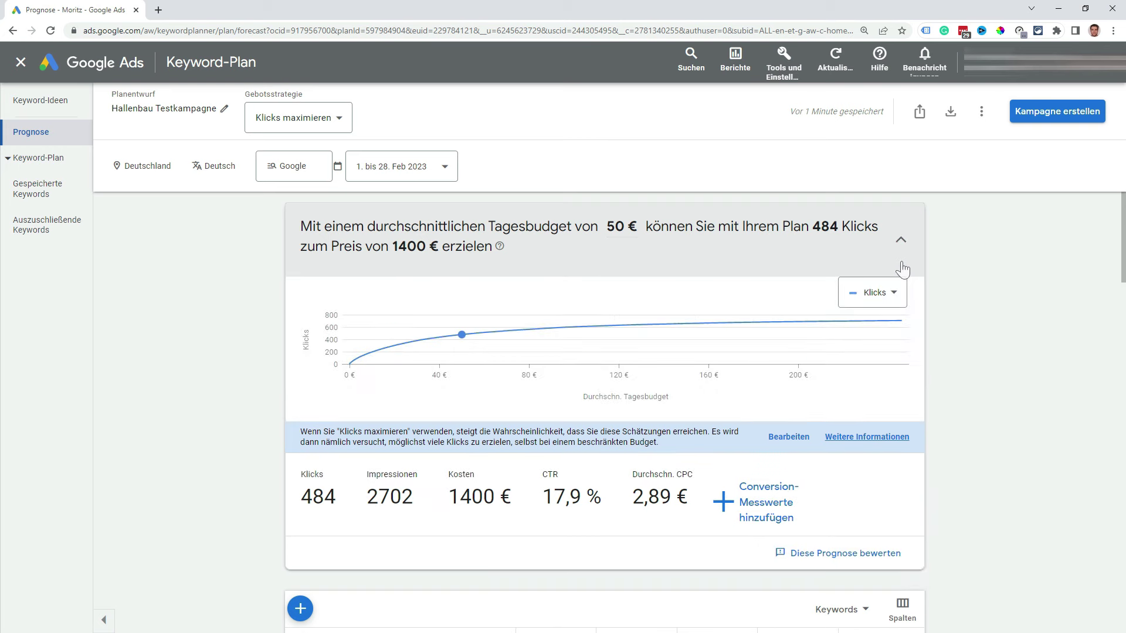
left_click(895, 301)
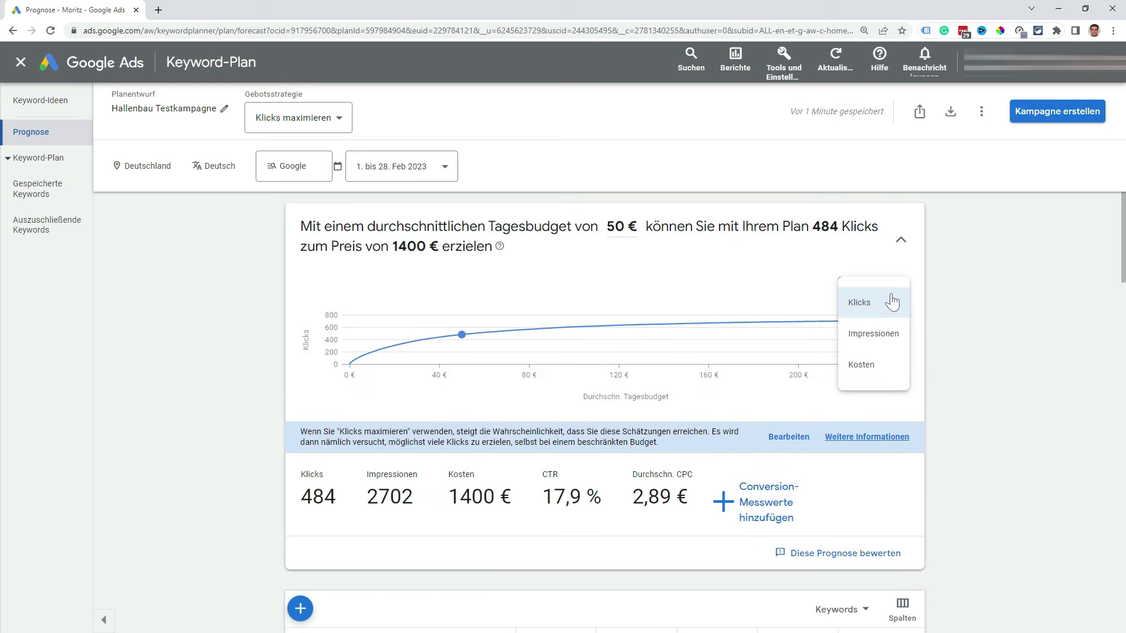
left_click(889, 336)
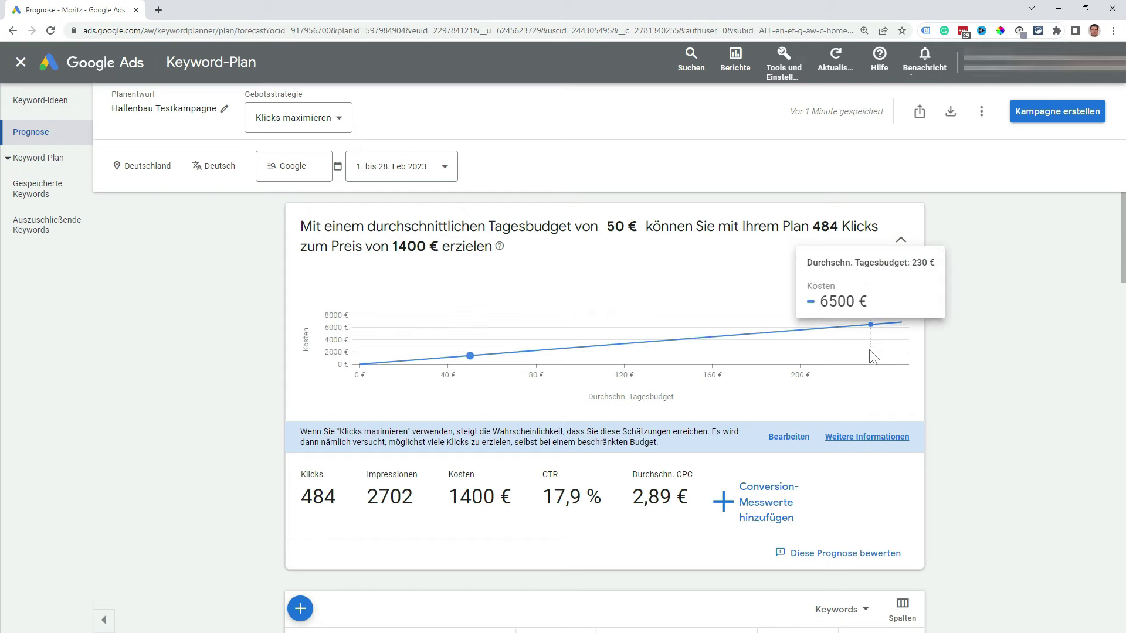
left_click(877, 296)
left_click(870, 312)
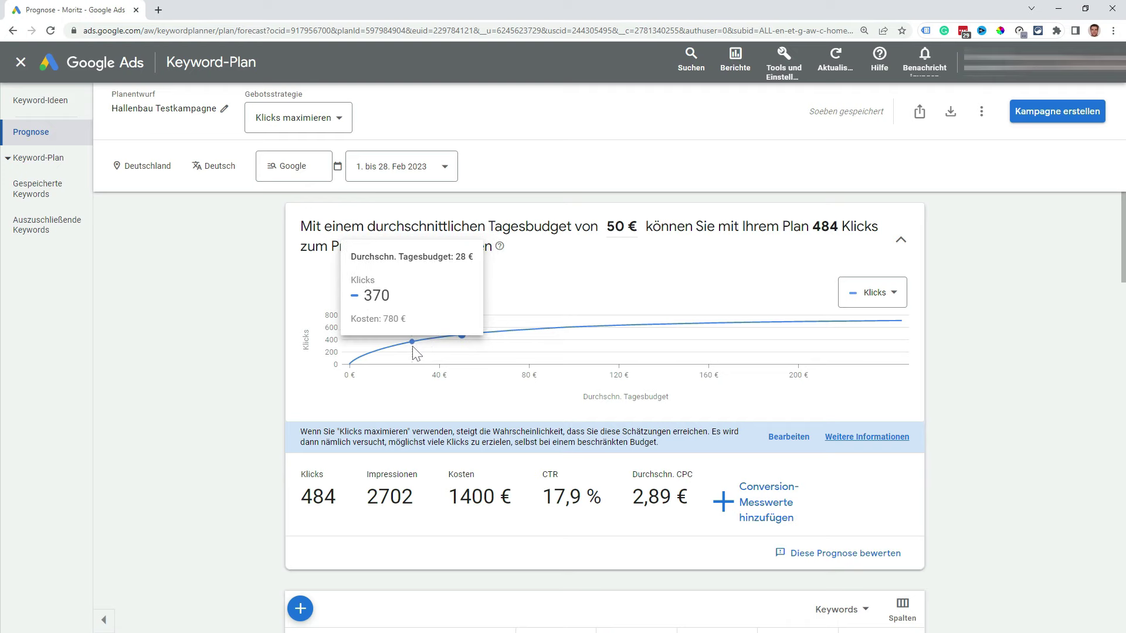
left_click(516, 333)
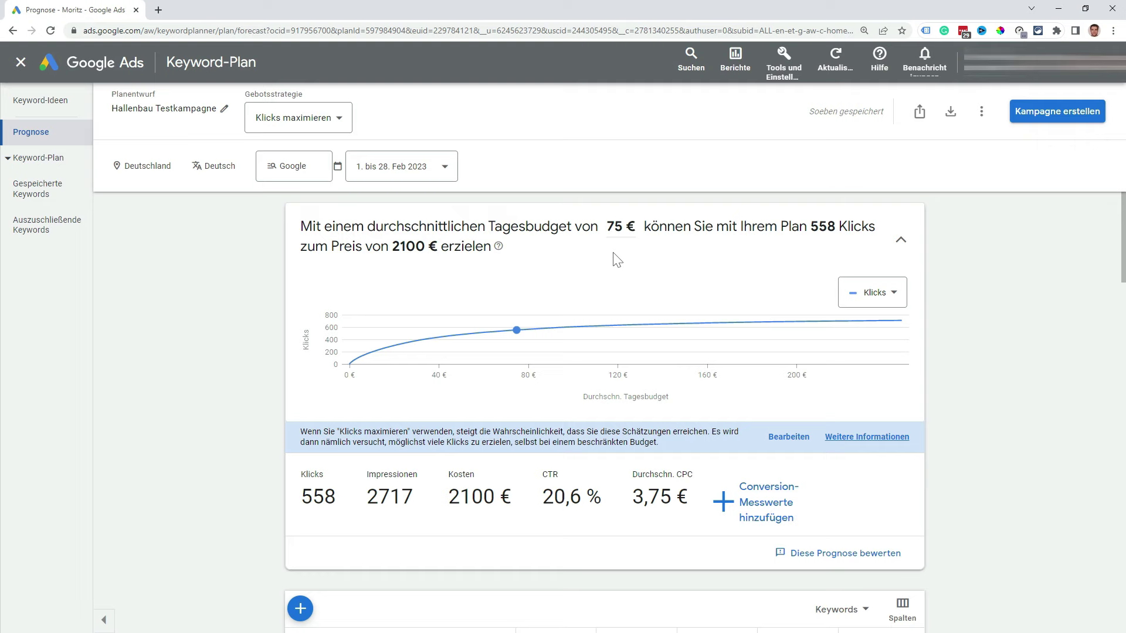
Step: View the forecast table broken down by Anzeigengruppen, check the other breakdown options, and return to the Keywords breakdown
scroll(616, 262, "down", 5)
scroll(615, 262, "down", 1)
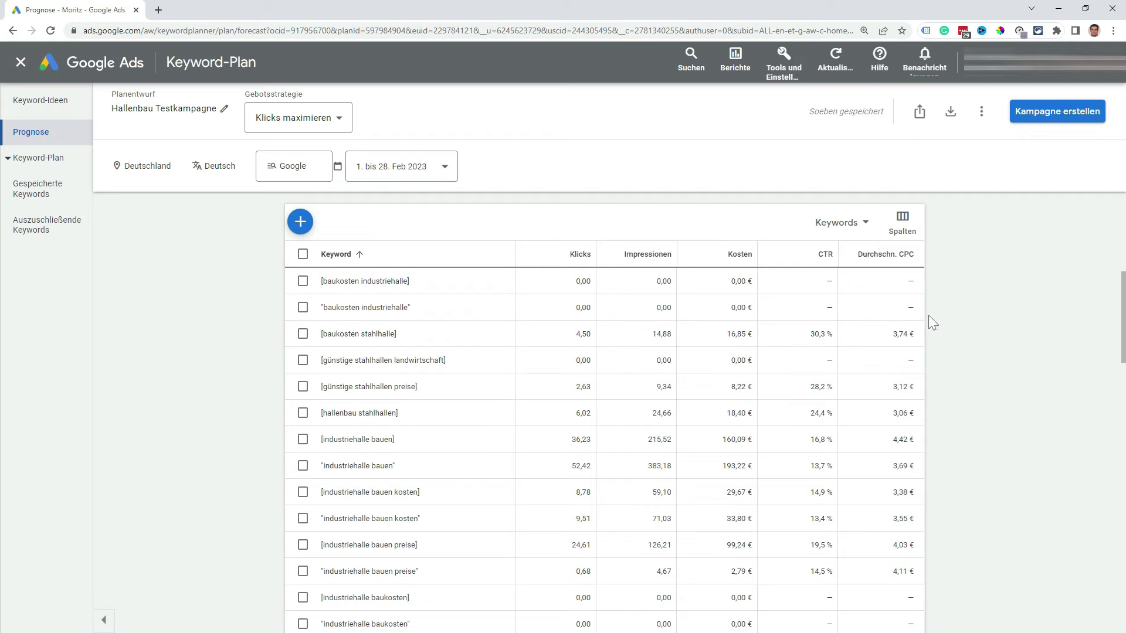
left_click(863, 229)
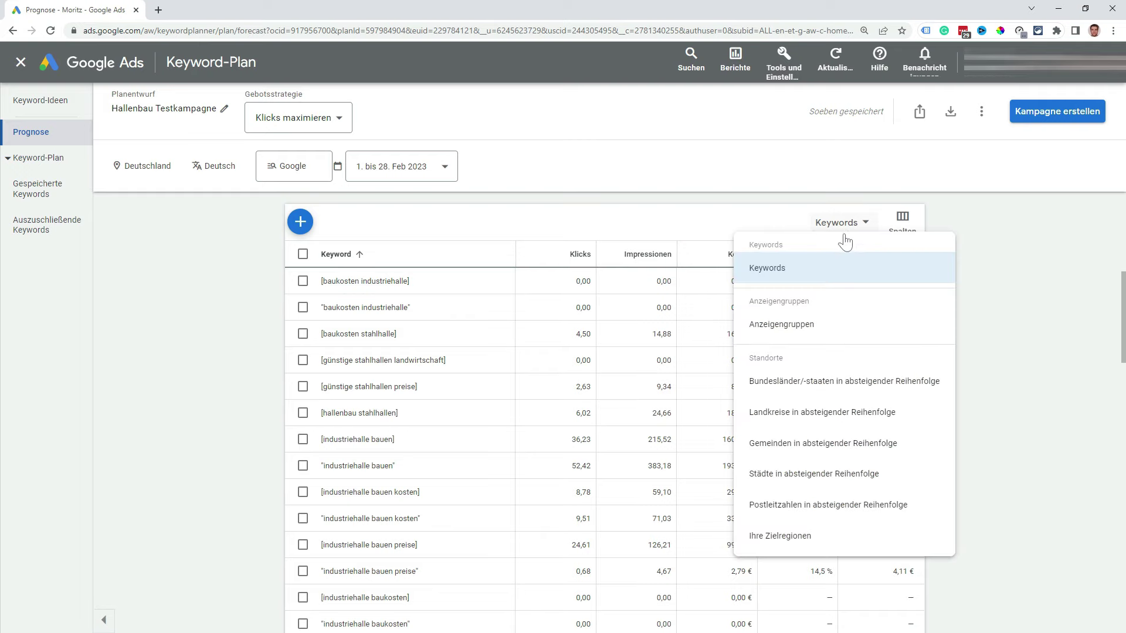
left_click(817, 331)
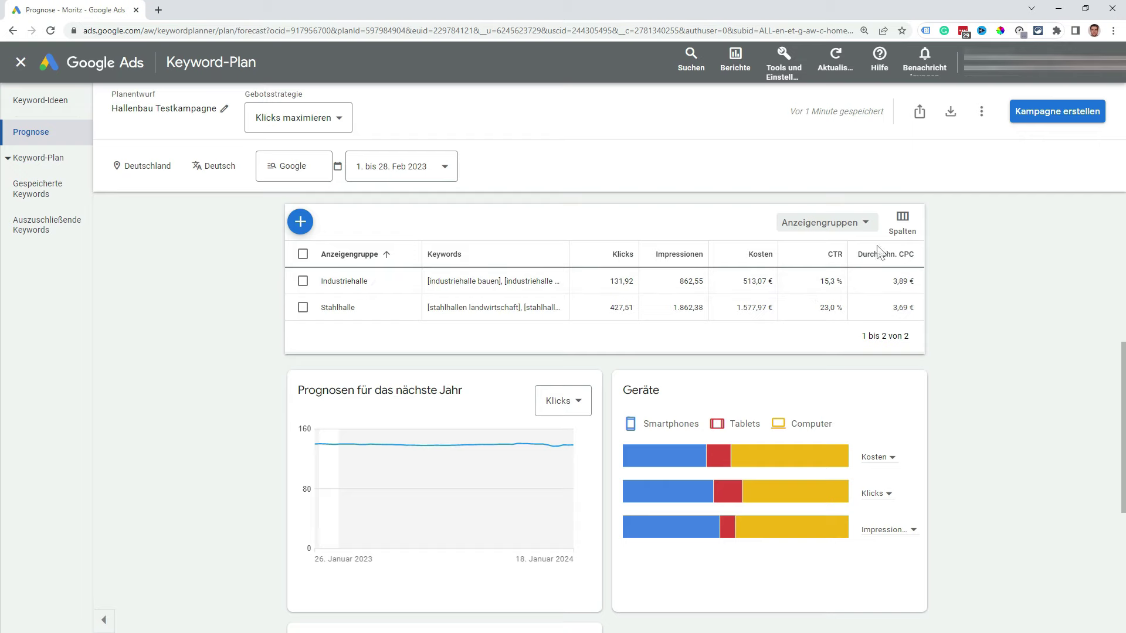
left_click(865, 223)
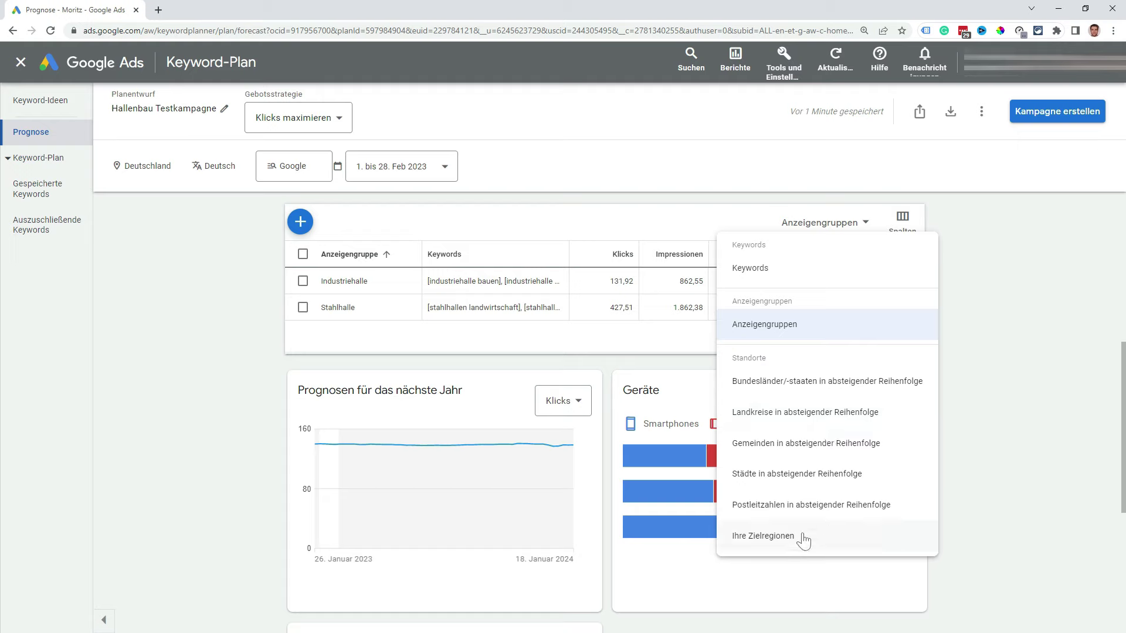
left_click(808, 268)
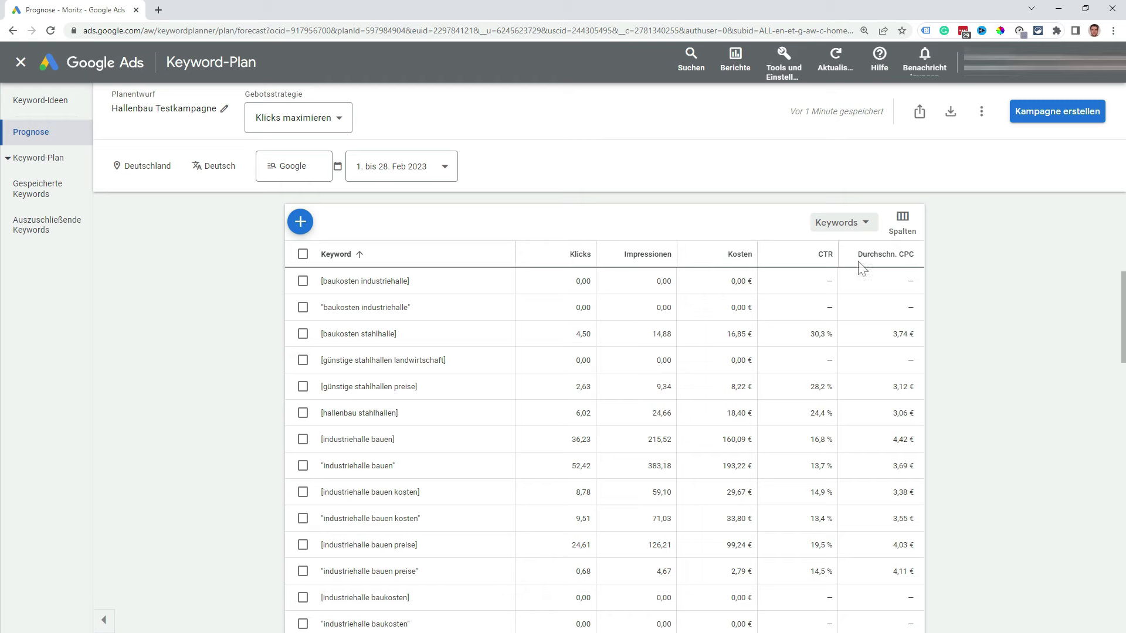
Step: Sort the keyword forecast by Durchschn. CPC in descending order and check the figures for [stahlhallen bauen], leaving it in the plan
left_click(890, 261)
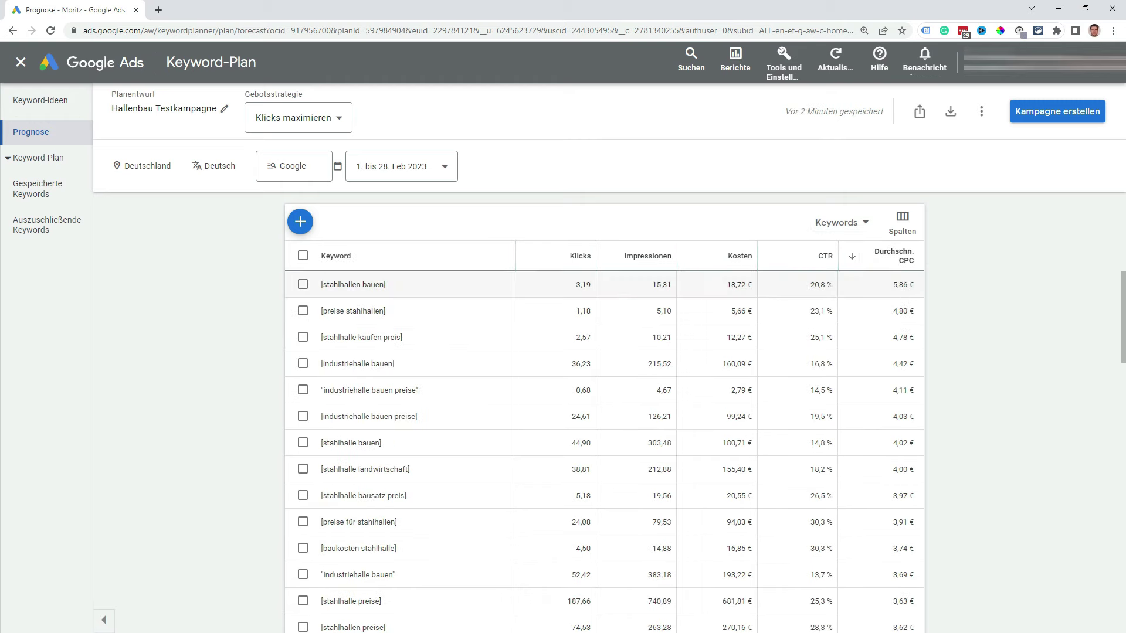
left_click_drag(893, 285, 909, 285)
double_click(748, 295)
triple_click(818, 285)
left_click(303, 285)
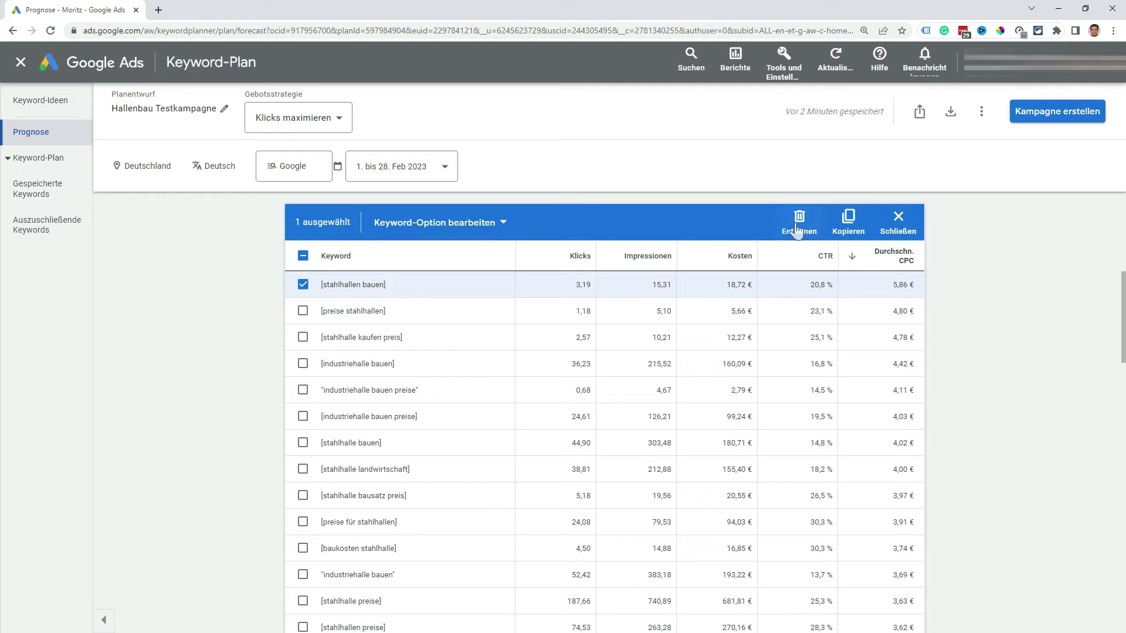
left_click(303, 284)
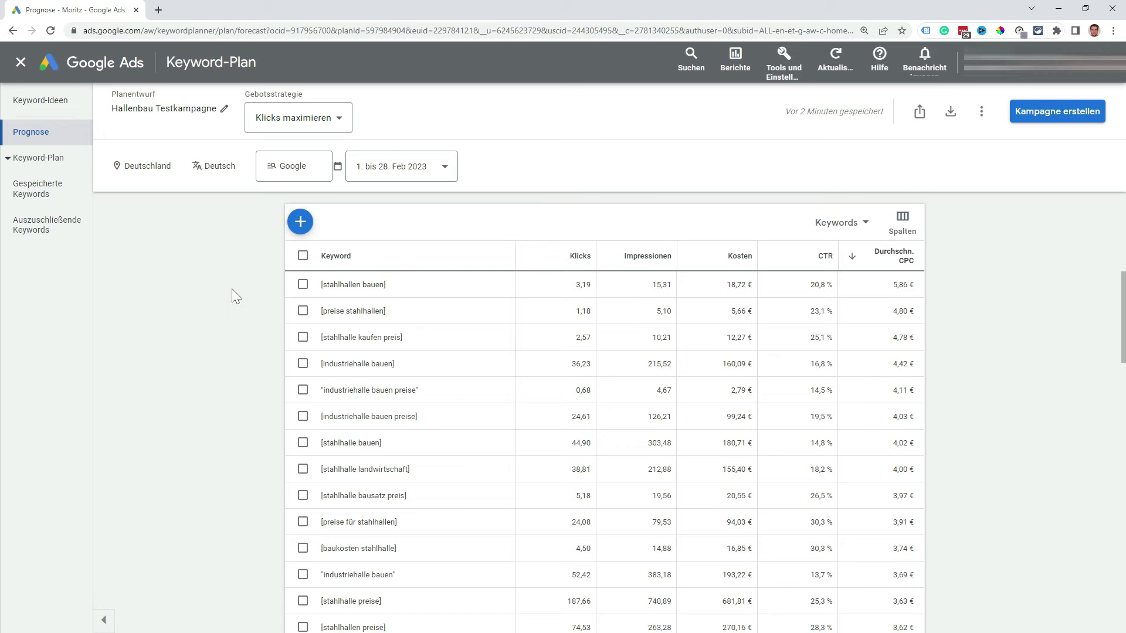
Step: Compare the plan's overall forecast figures with the clicks, costs and CPC of the individual keywords
scroll(233, 297, "up", 6)
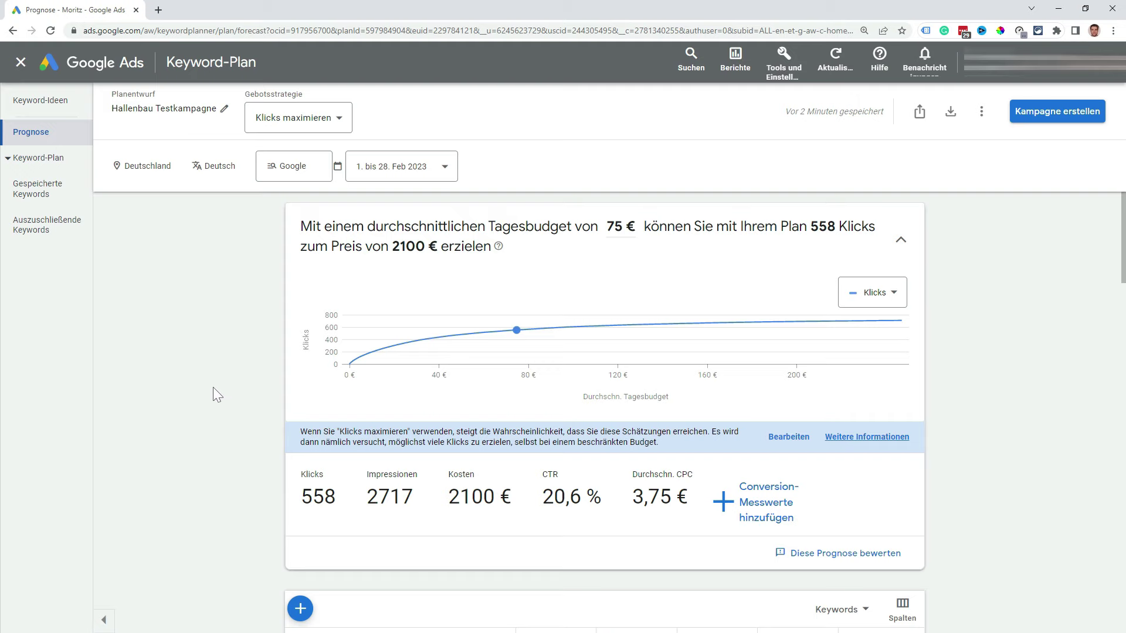
scroll(212, 387, "down", 5)
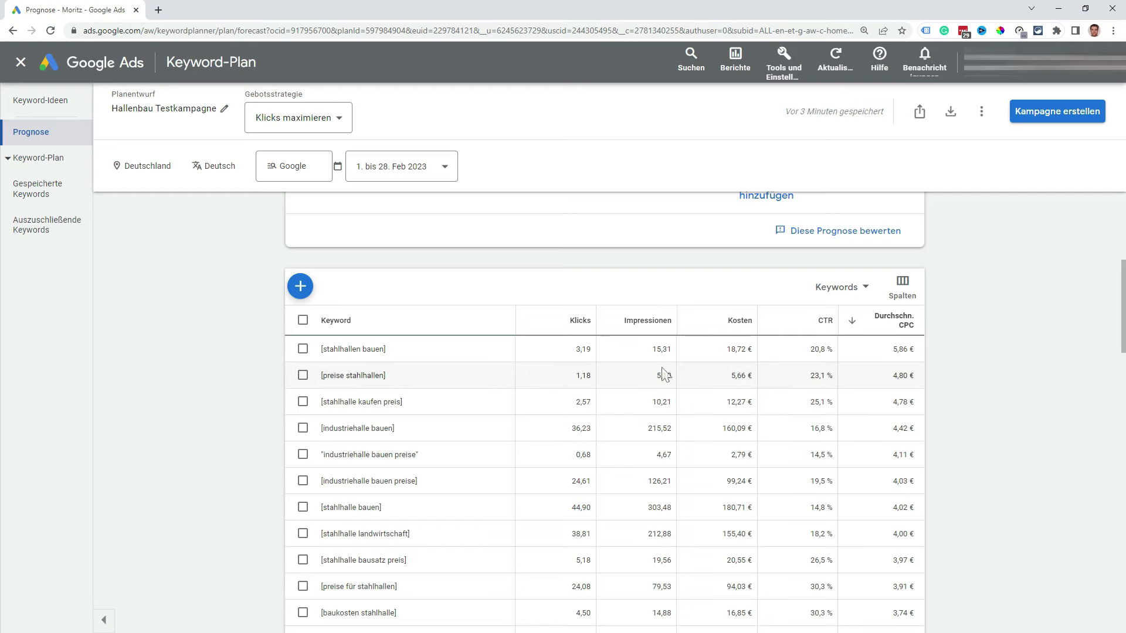
scroll(704, 381, "down", 3)
scroll(761, 416, "up", 3)
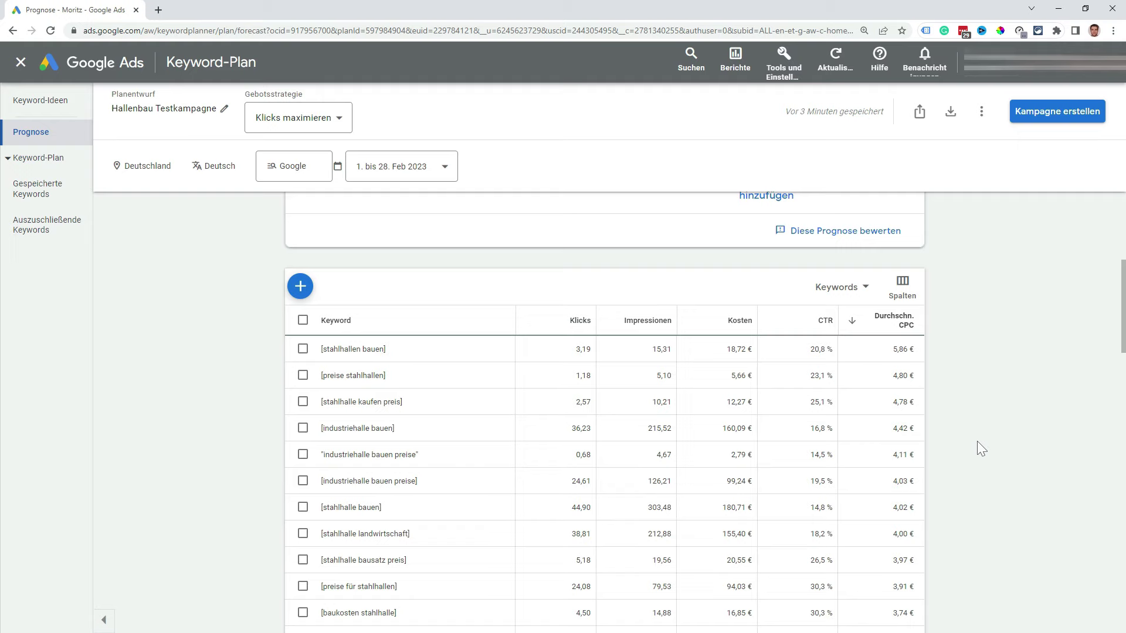
scroll(980, 441, "up", 5)
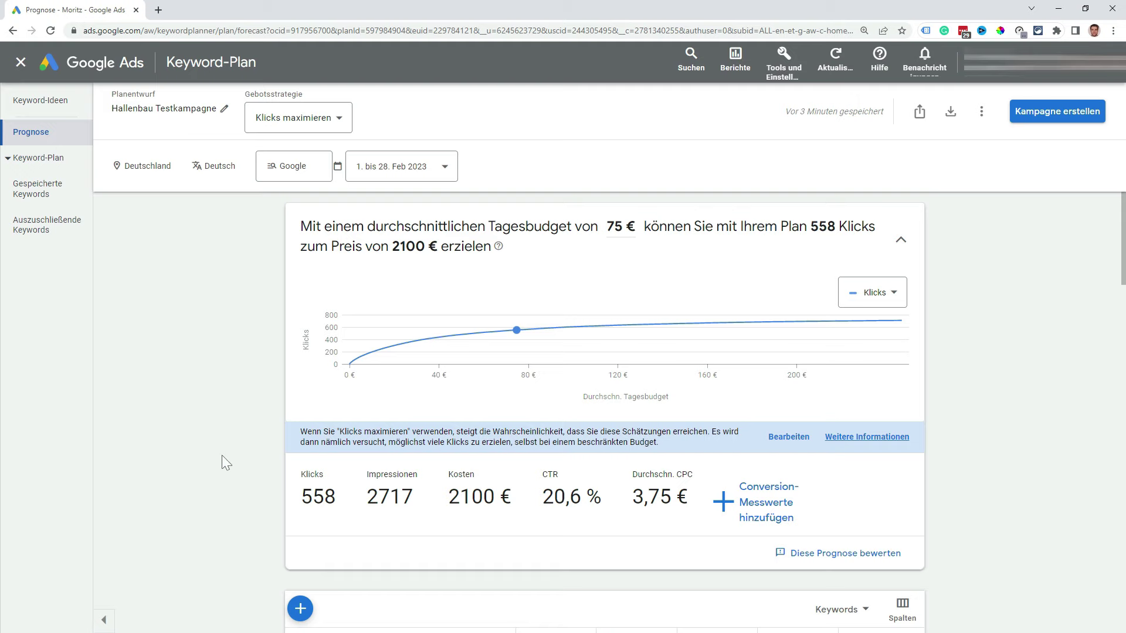
scroll(227, 453, "down", 3)
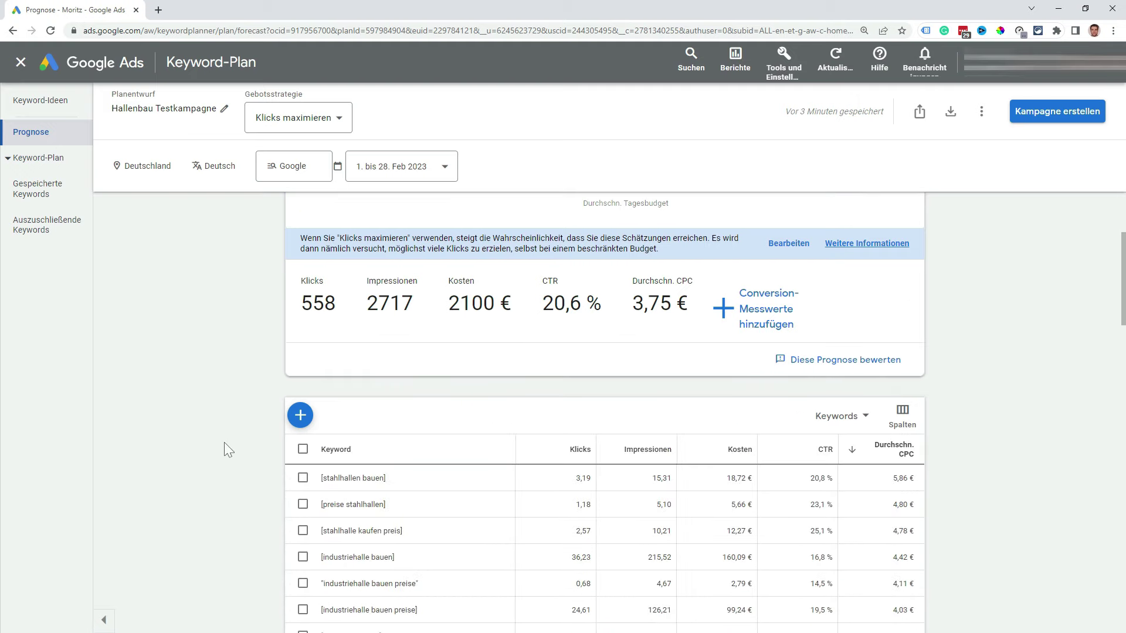
scroll(287, 411, "down", 1)
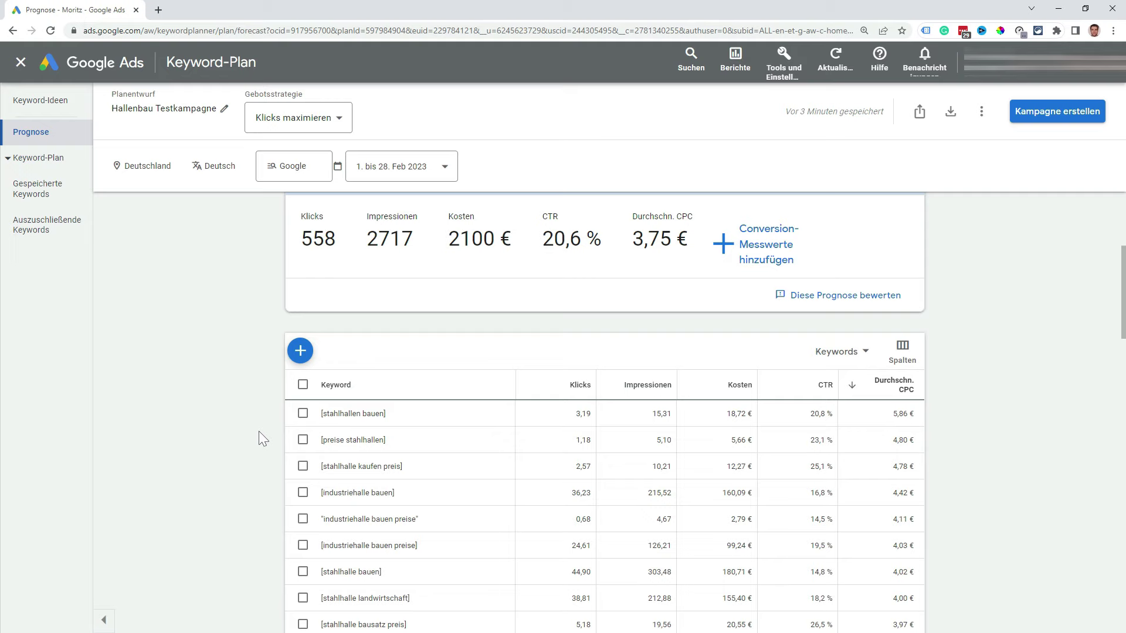
scroll(261, 431, "down", 1)
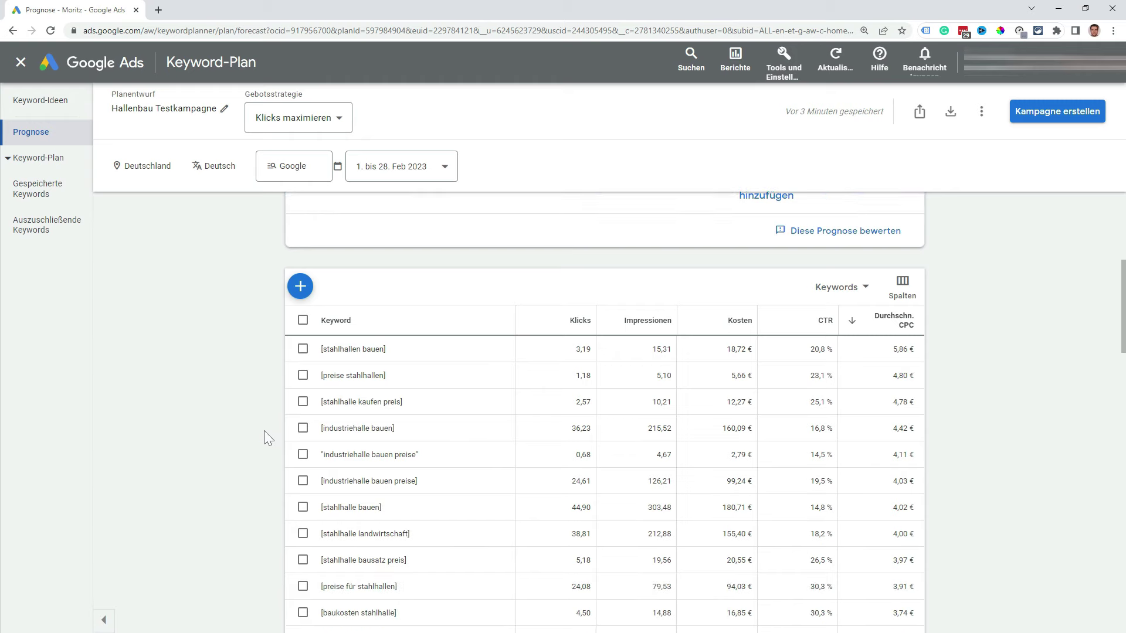
scroll(269, 424, "up", 1)
Step: Examine the remaining keyword rows and the forecast charts for the next year, devices and locations
scroll(273, 425, "down", 6)
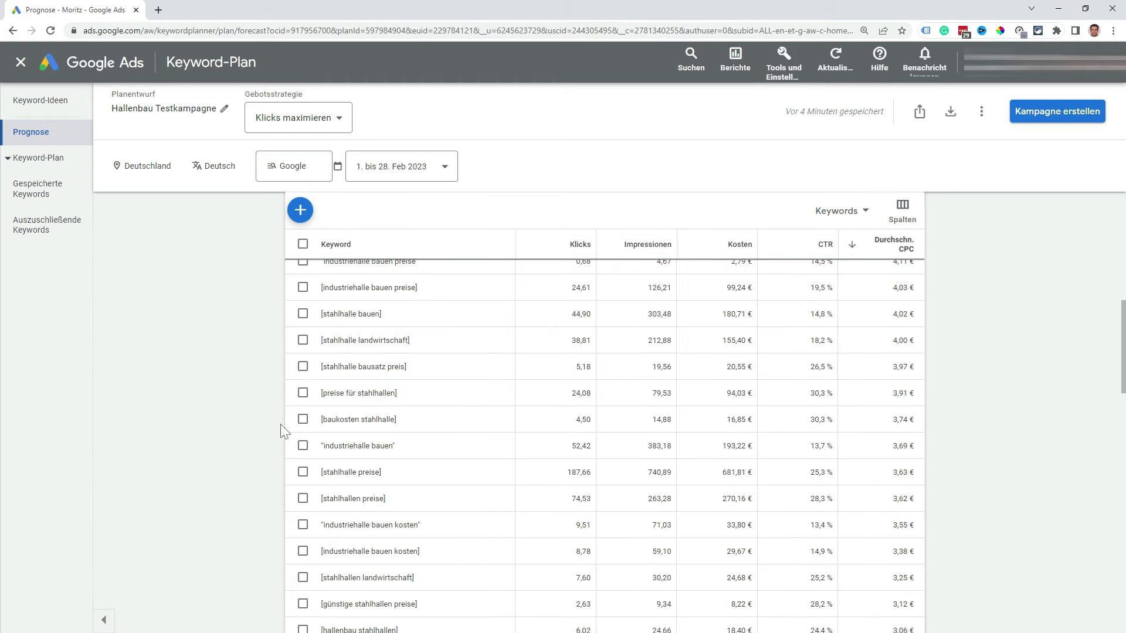
scroll(276, 426, "down", 10)
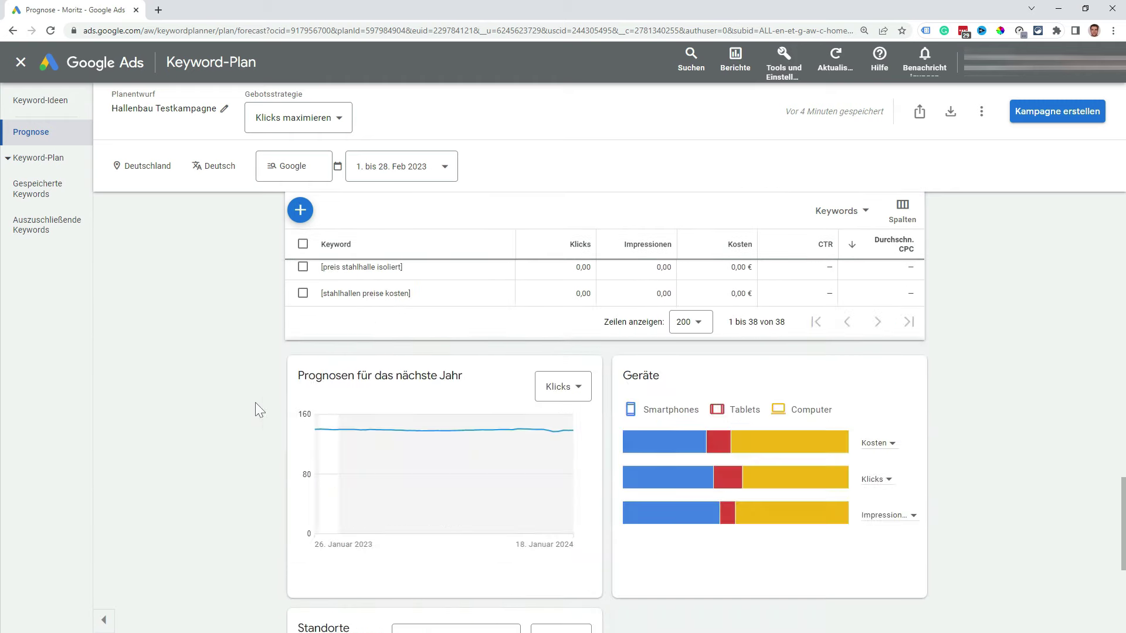
scroll(256, 402, "down", 1)
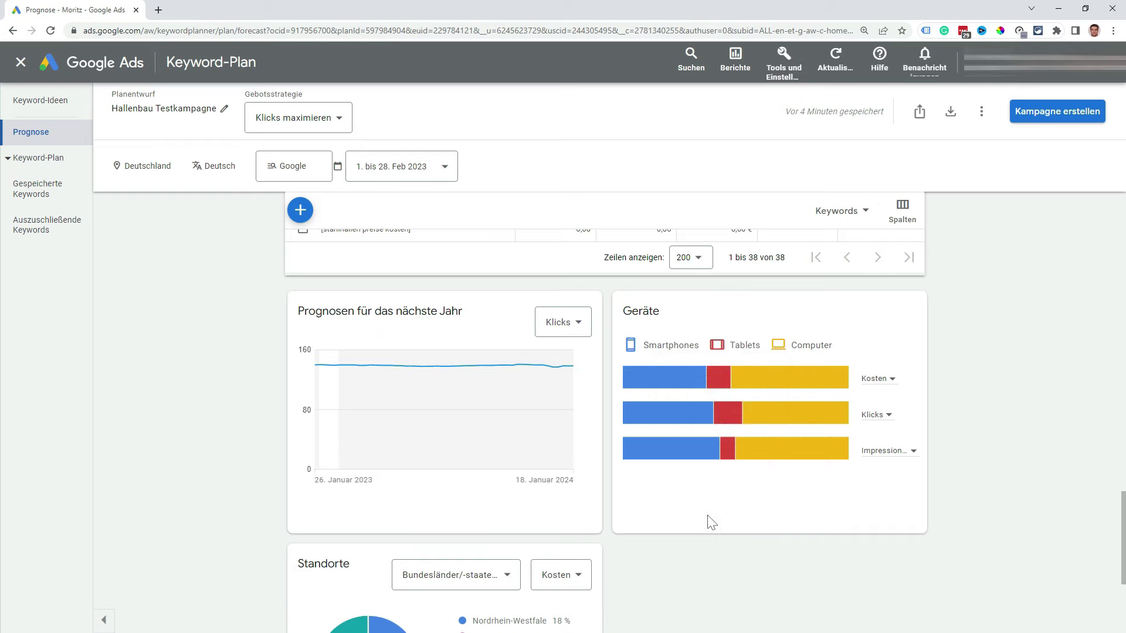
scroll(704, 510, "down", 4)
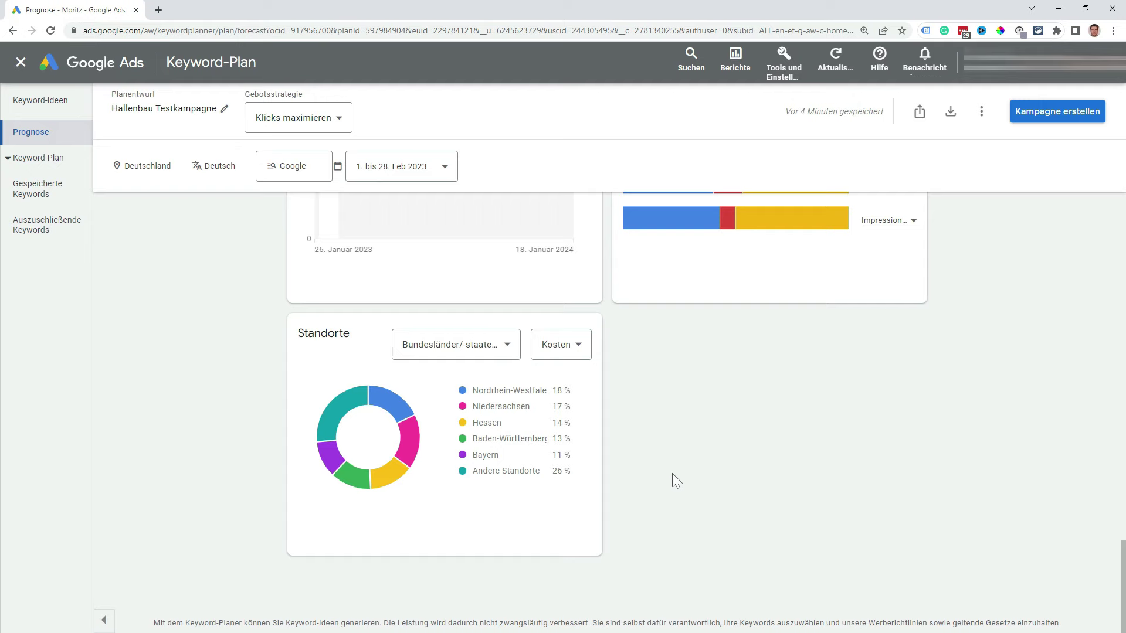
scroll(672, 473, "up", 1)
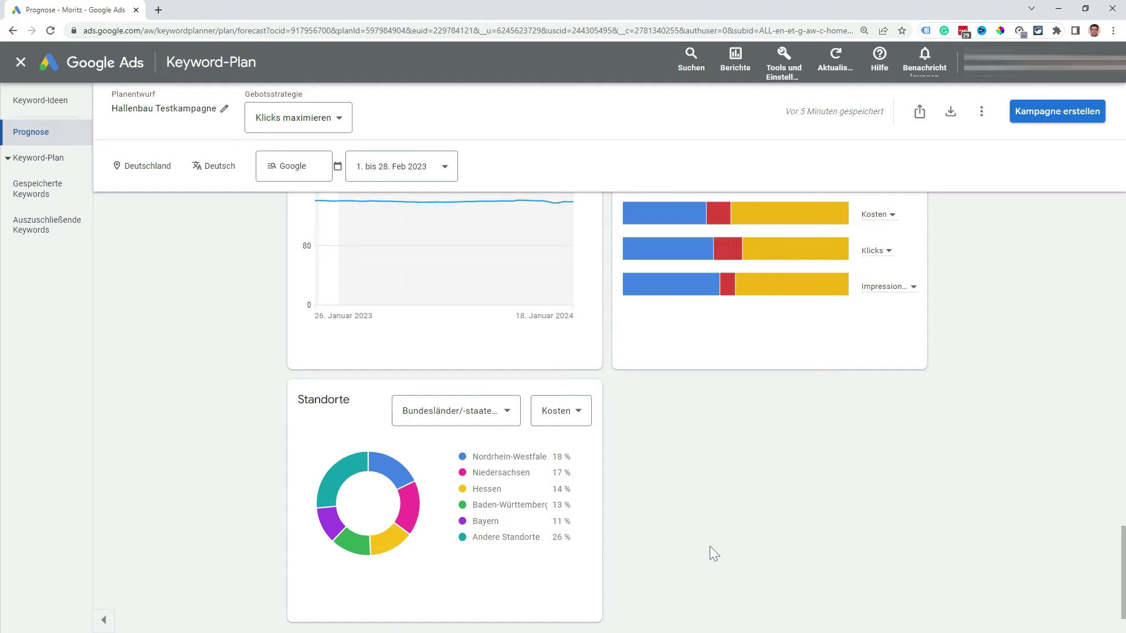
Step: Review the plan's saved keywords with their historical metrics and its list of negative keywords
left_click(62, 194)
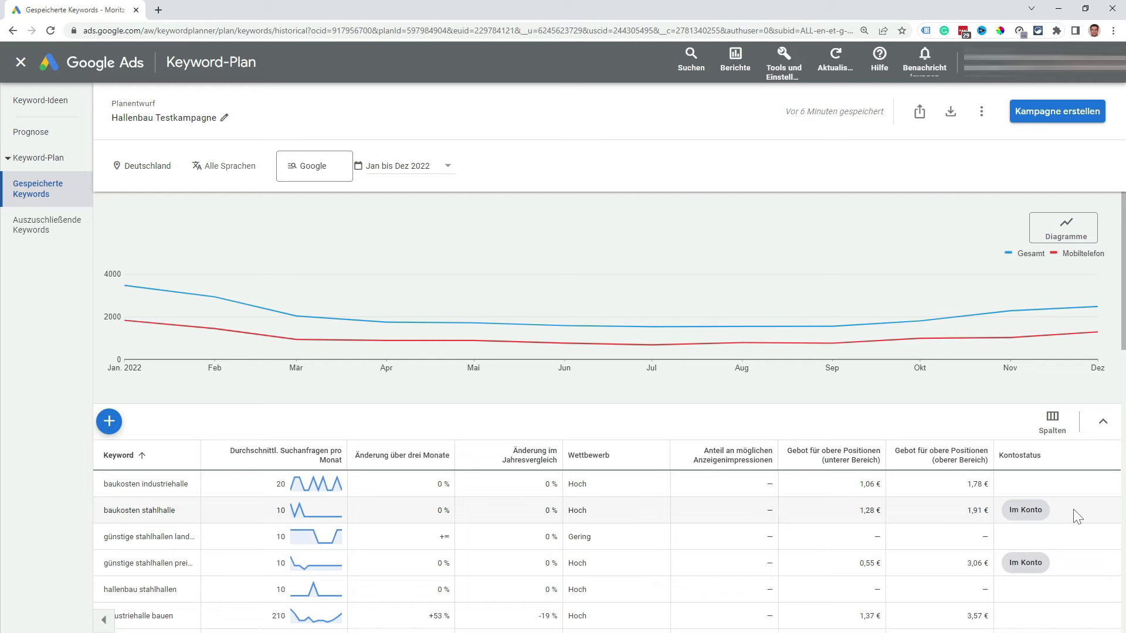
left_click(58, 234)
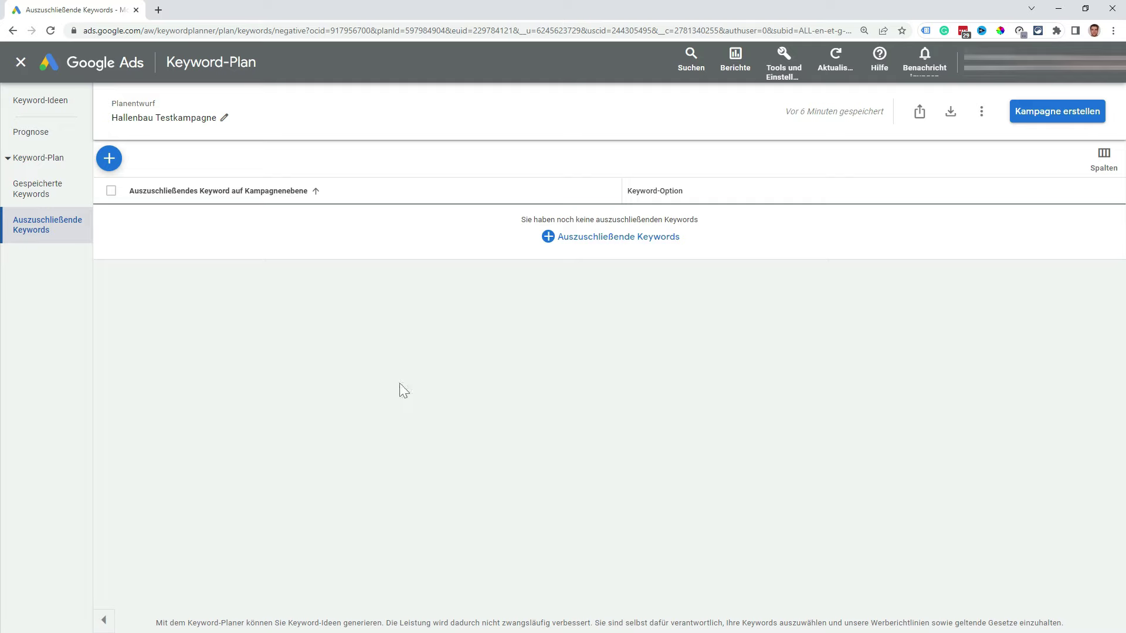
Step: Return to the keyword ideas and inspect the brand-related and Andere groups under Keywords optimieren
left_click(58, 106)
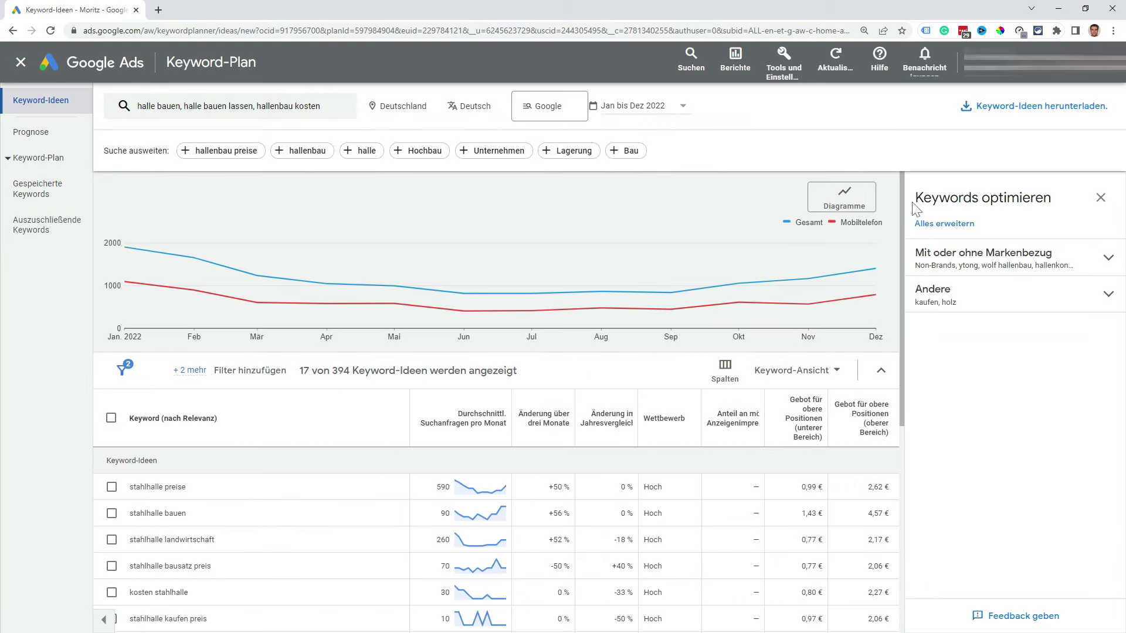
left_click_drag(913, 199, 1051, 202)
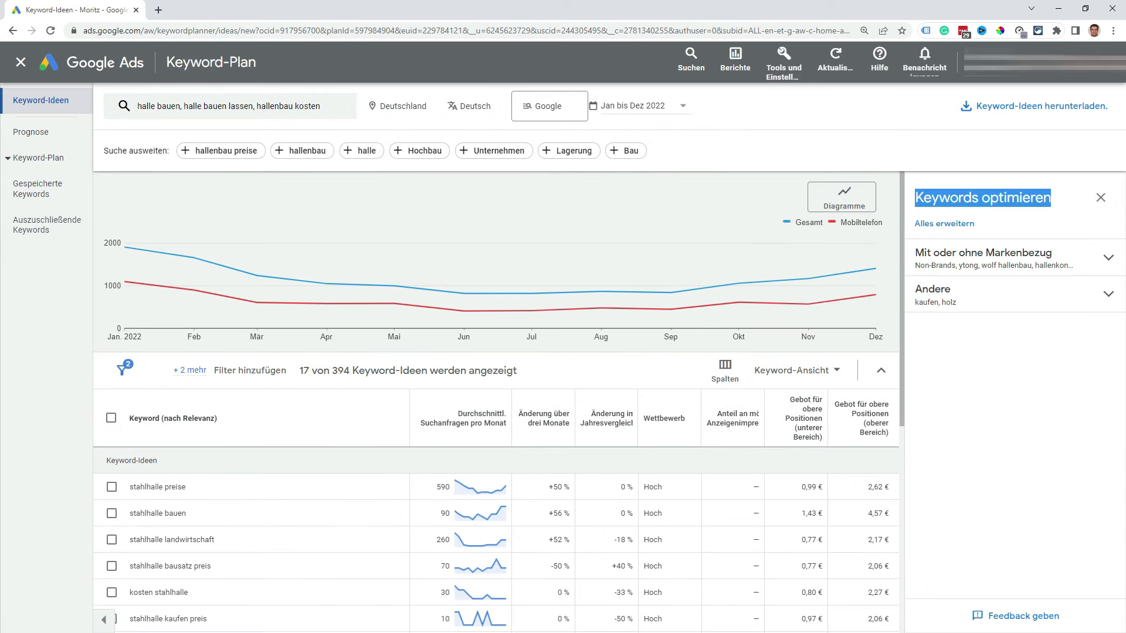
left_click(1107, 258)
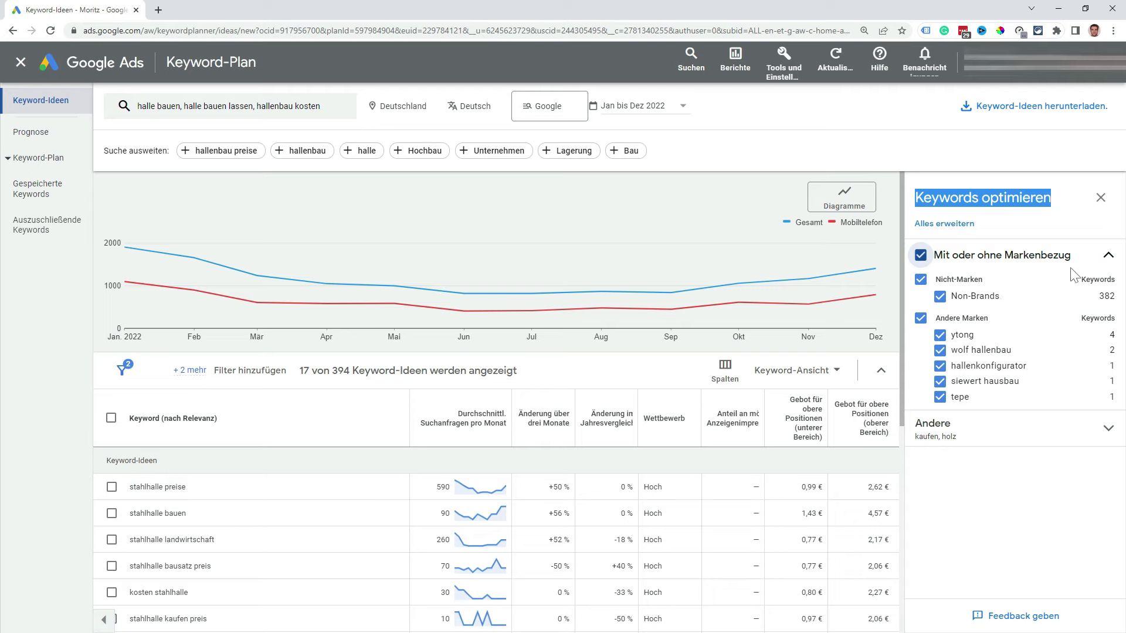
left_click(1107, 255)
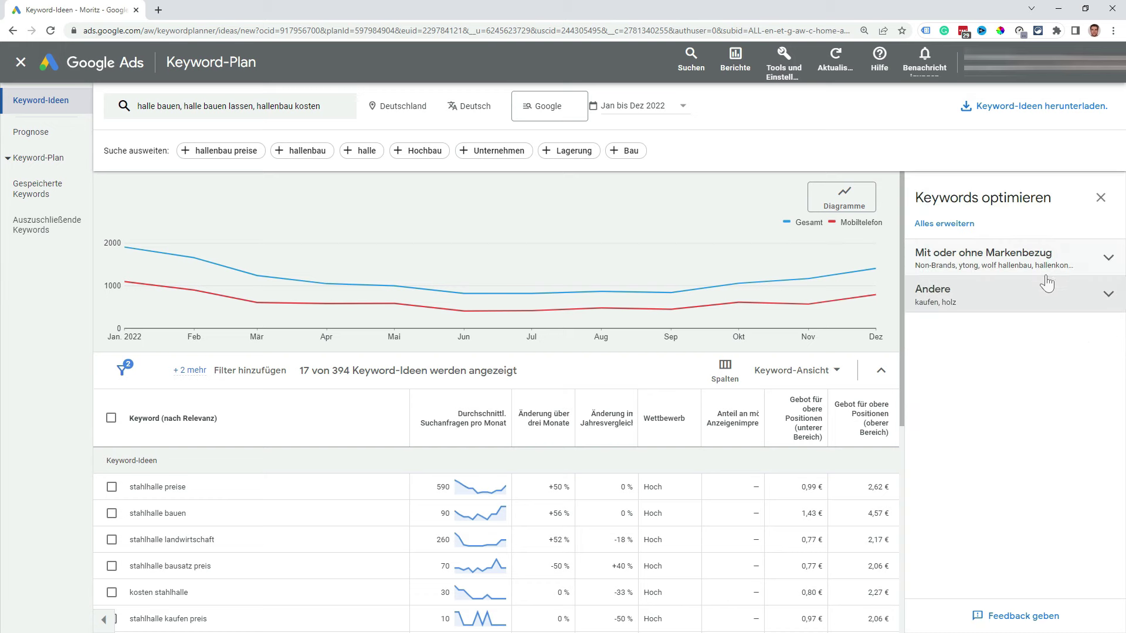
left_click(1004, 305)
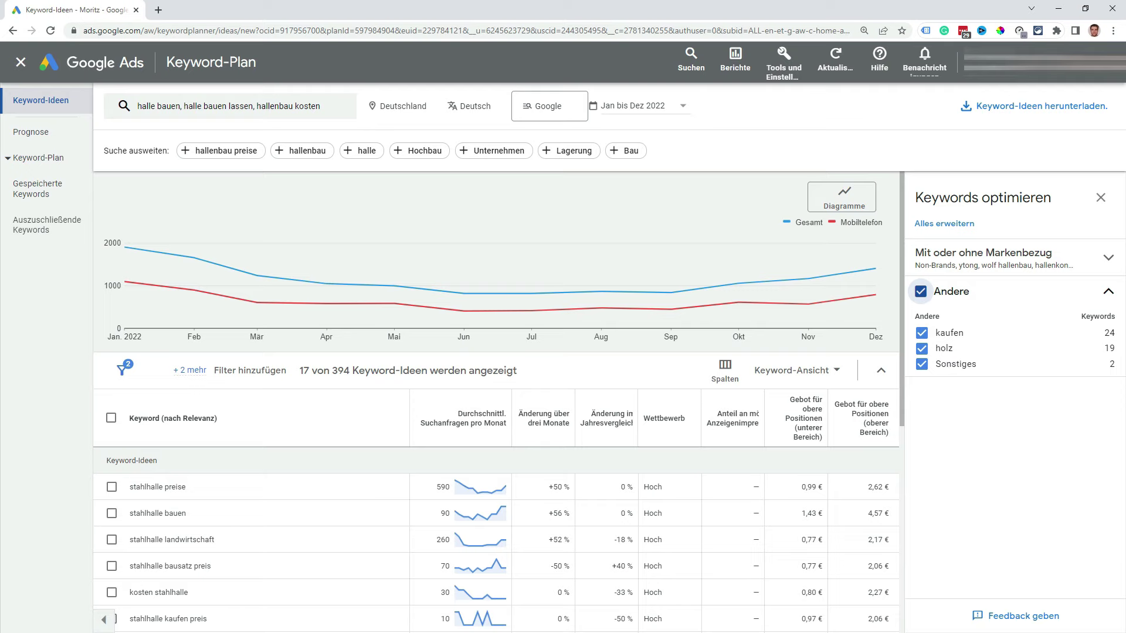
Step: Add "holz" to the plan as a phrase-match negative keyword and save it
left_click(53, 227)
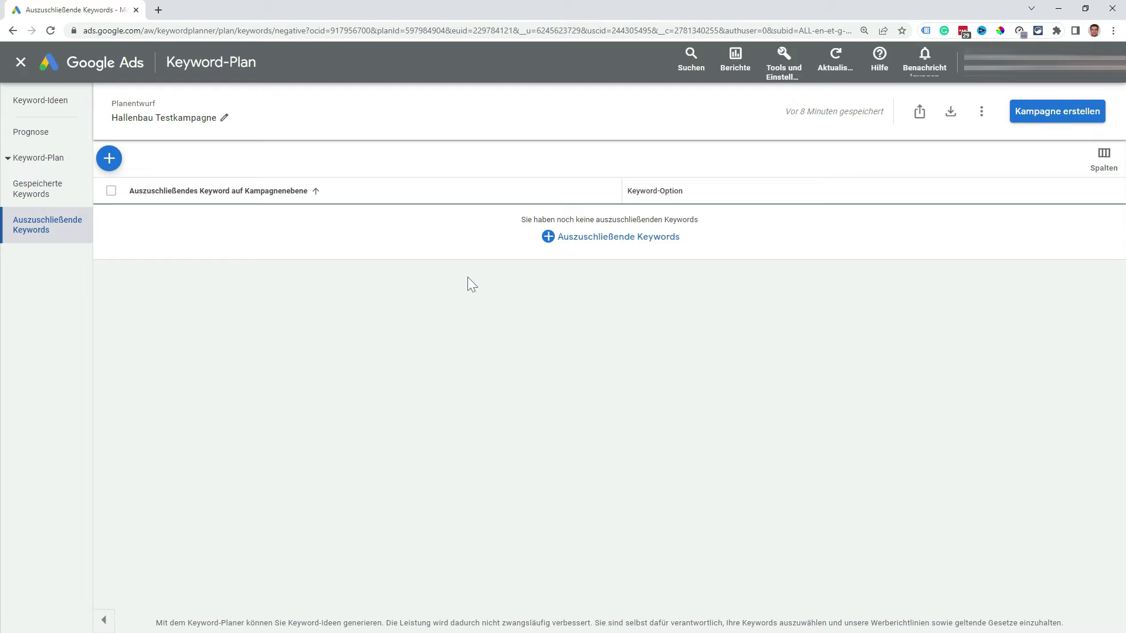
left_click(109, 158)
type("\"holz\"")
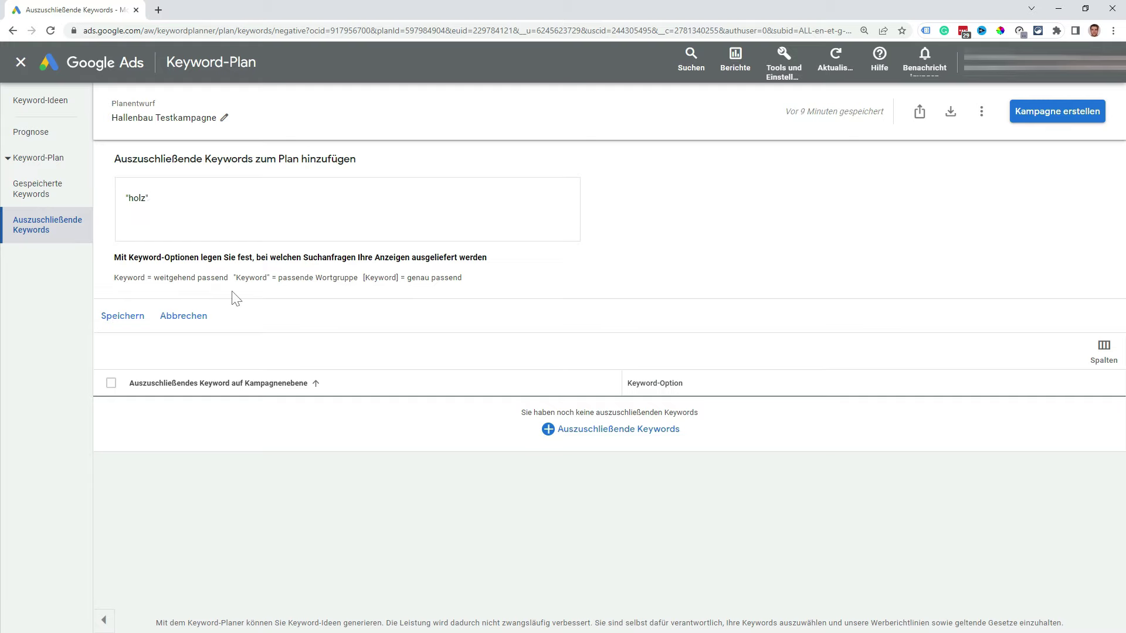
left_click(115, 318)
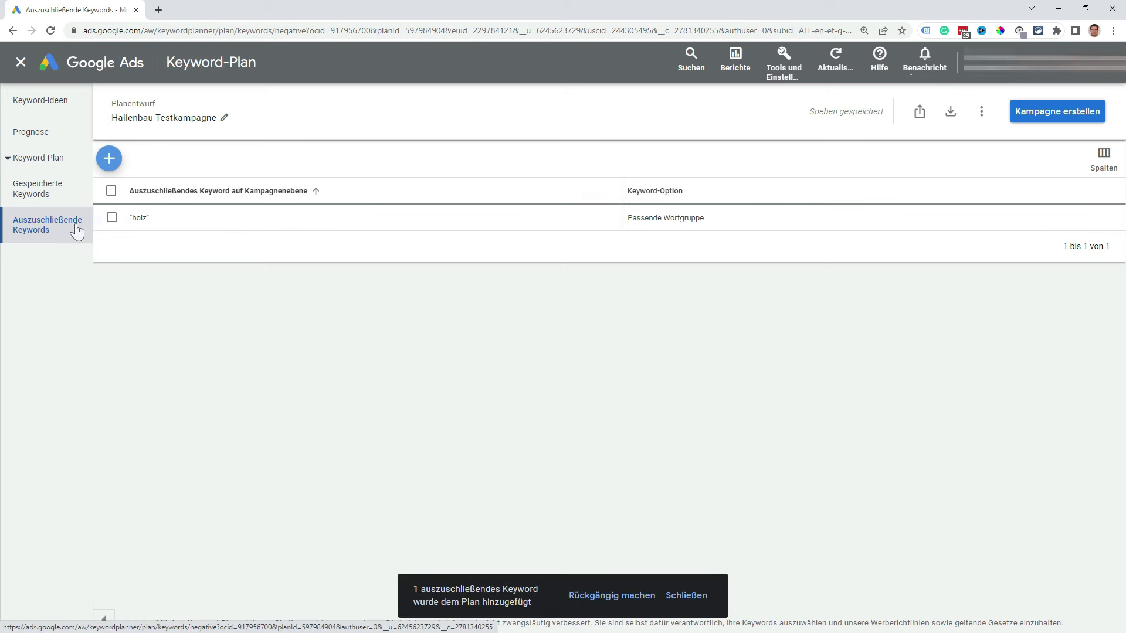
Step: In the plan's forecast, remove the 16 keywords with zero forecast clicks and impressions, from [baukosten industriehalle] through [stahlhallen preise kosten]
left_click(62, 141)
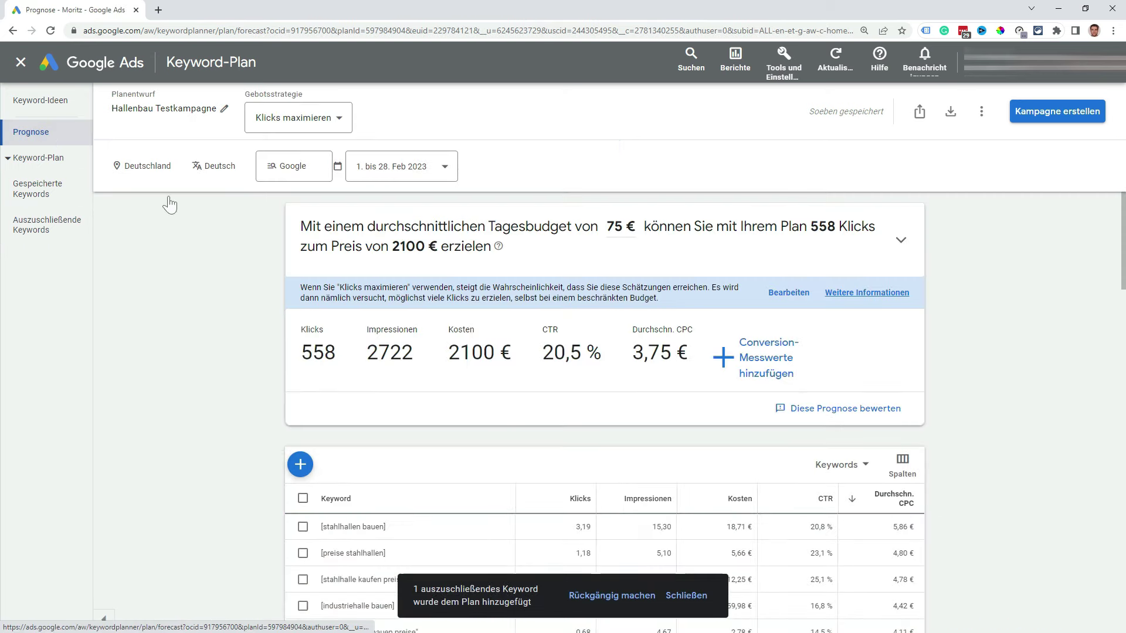
scroll(258, 355, "down", 5)
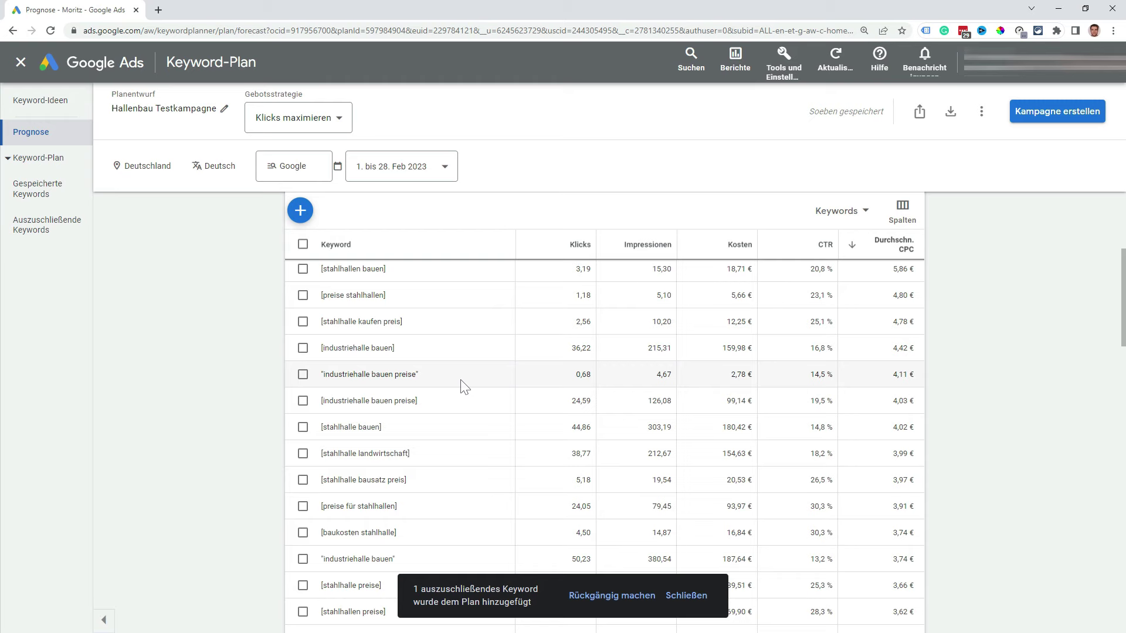
scroll(434, 393, "down", 3)
scroll(370, 454, "down", 5)
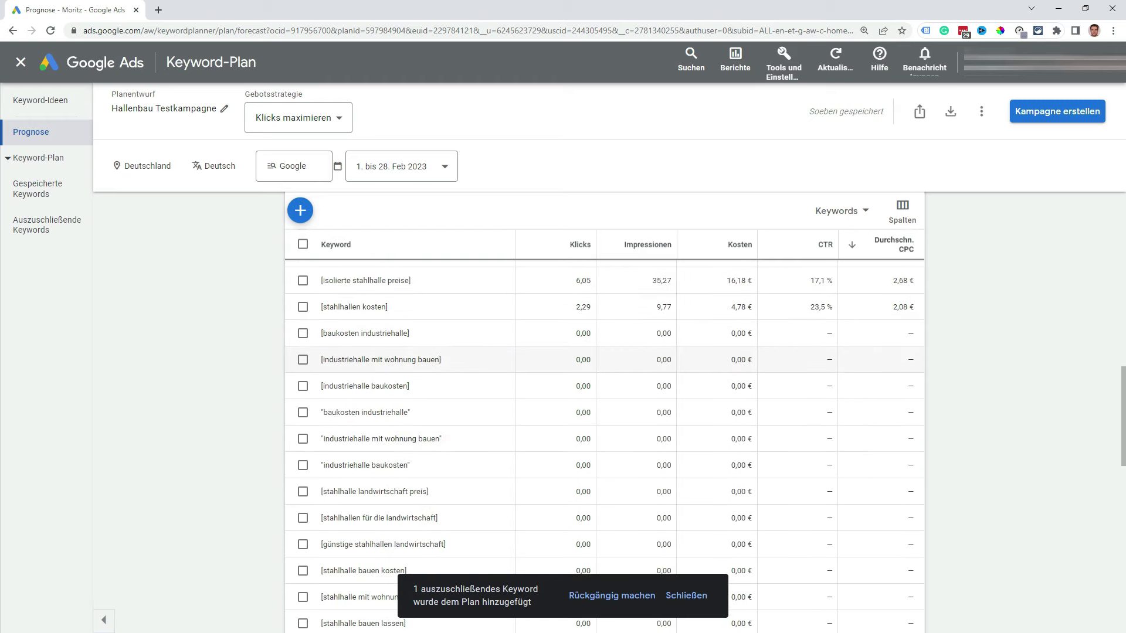
left_click(303, 333)
left_click(302, 359)
left_click(303, 385)
left_click(303, 412)
left_click(303, 439)
left_click(303, 465)
left_click(303, 492)
left_click(302, 518)
left_click(303, 544)
left_click(302, 571)
scroll(351, 505, "down", 1)
left_click(303, 532)
left_click(302, 559)
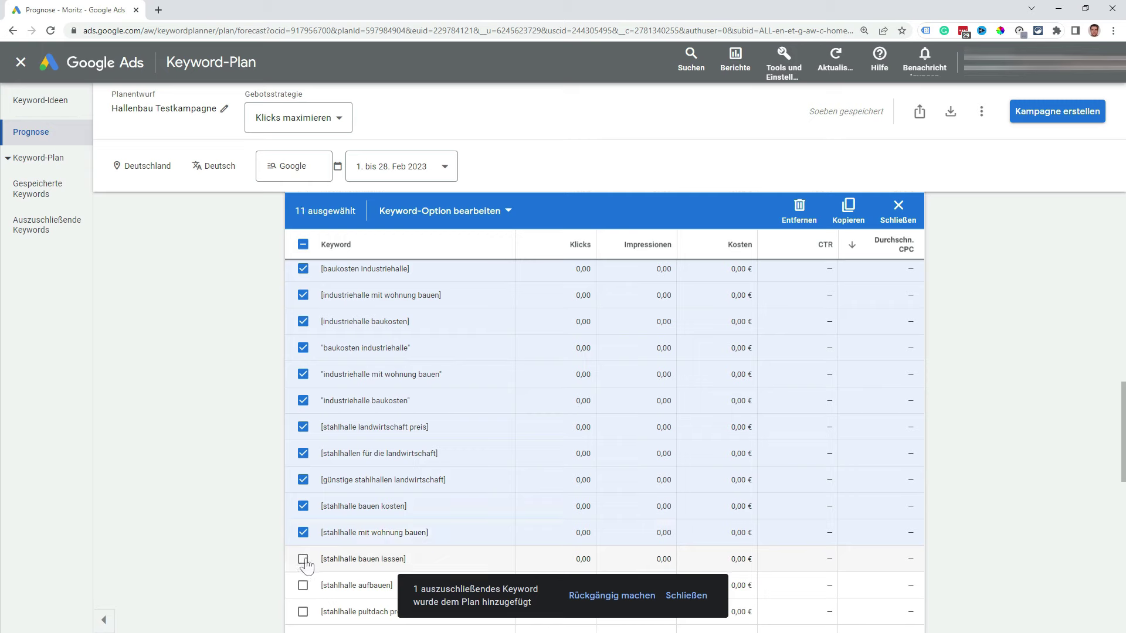
left_click(302, 586)
scroll(304, 587, "down", 2)
left_click(303, 482)
left_click(303, 509)
left_click(303, 537)
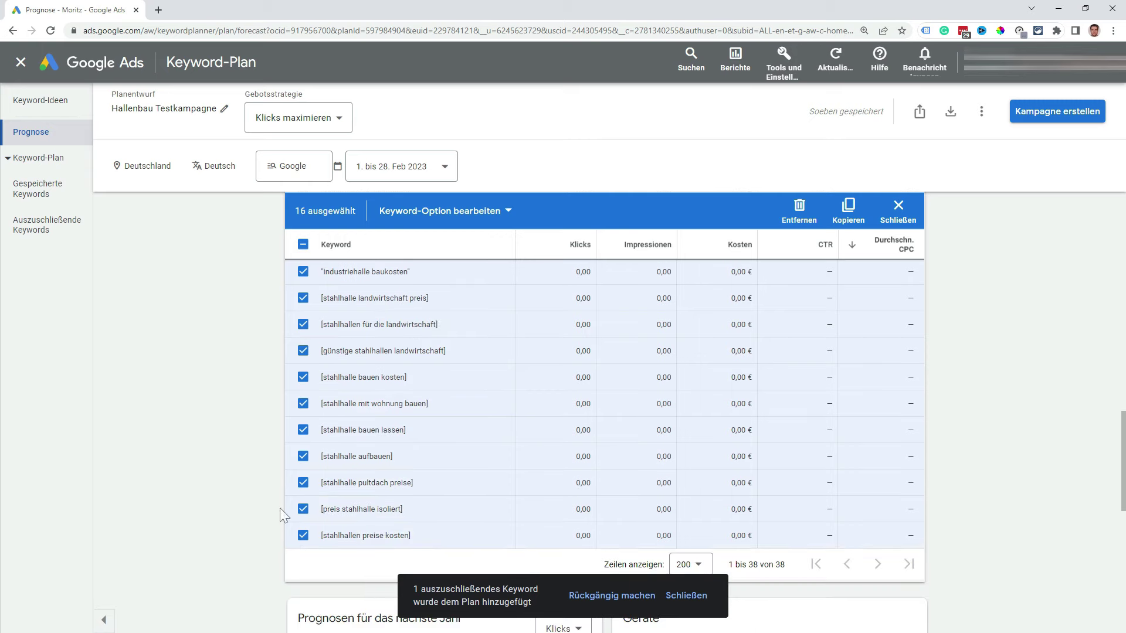
left_click(800, 211)
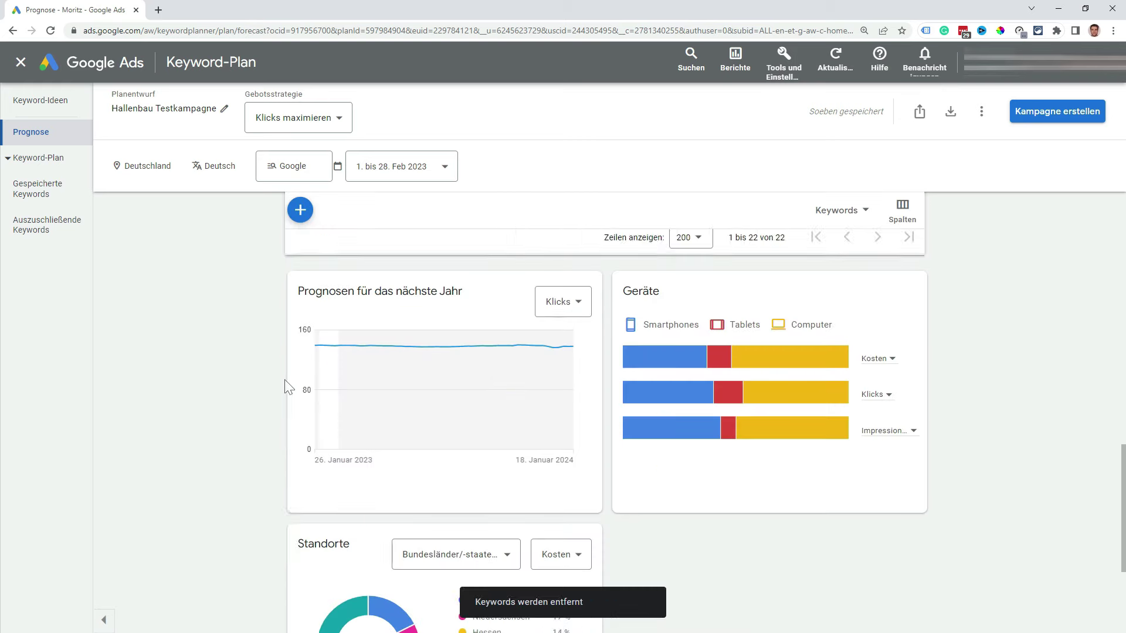
Step: Create a campaign from the plan named "Hallenbau Testkampagne" with an average daily budget of 10 €
scroll(452, 414, "up", 5)
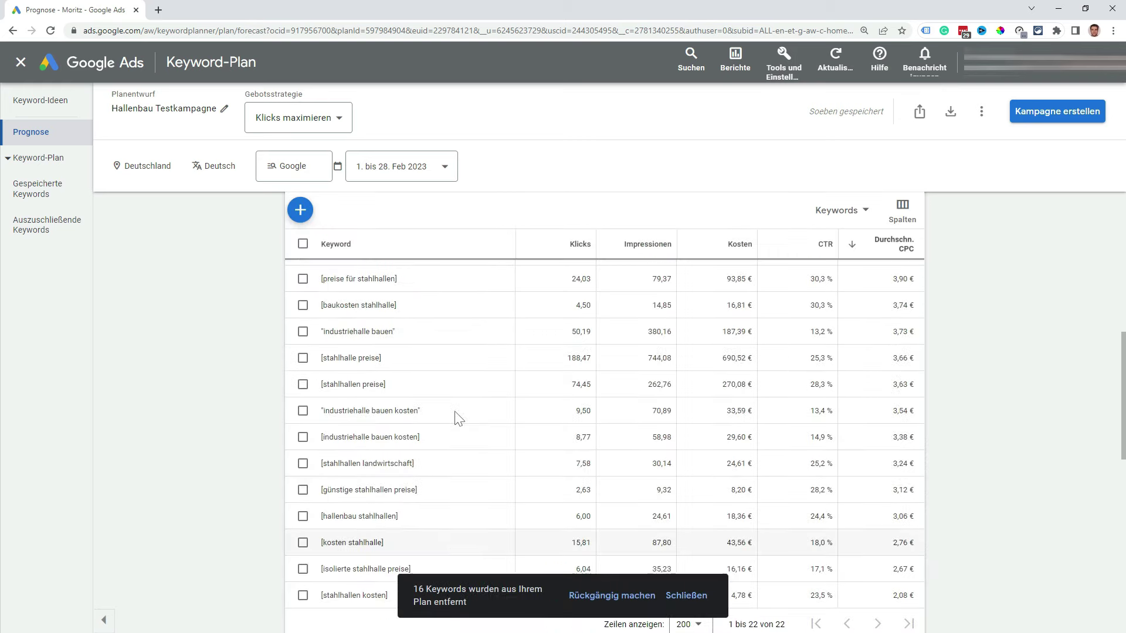
scroll(458, 403, "up", 4)
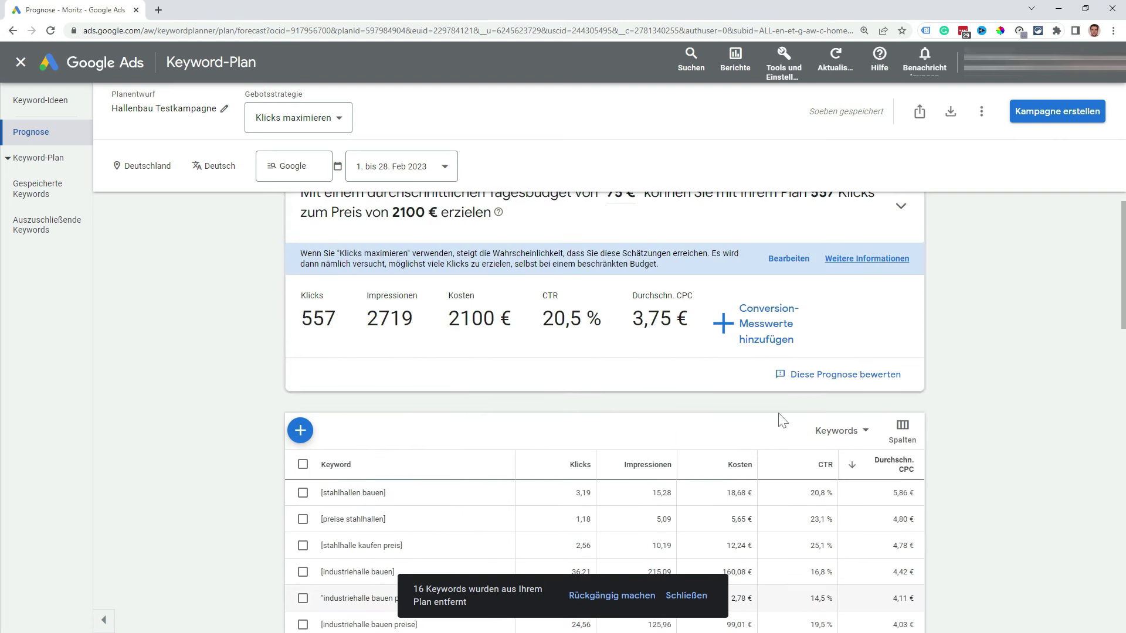
scroll(953, 388, "up", 1)
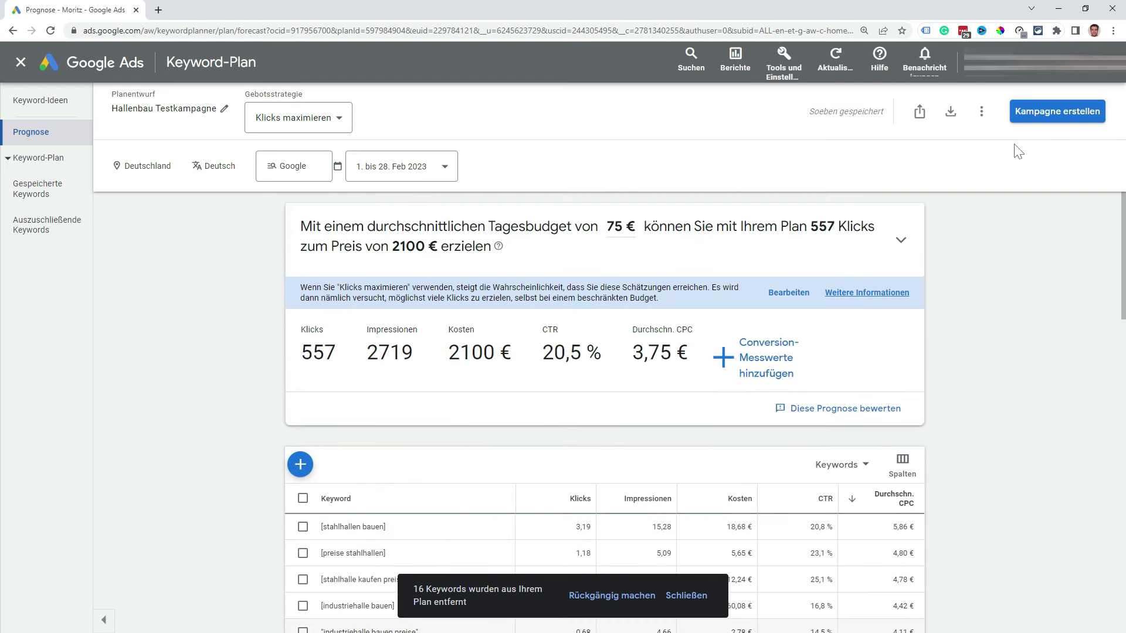
left_click(1061, 120)
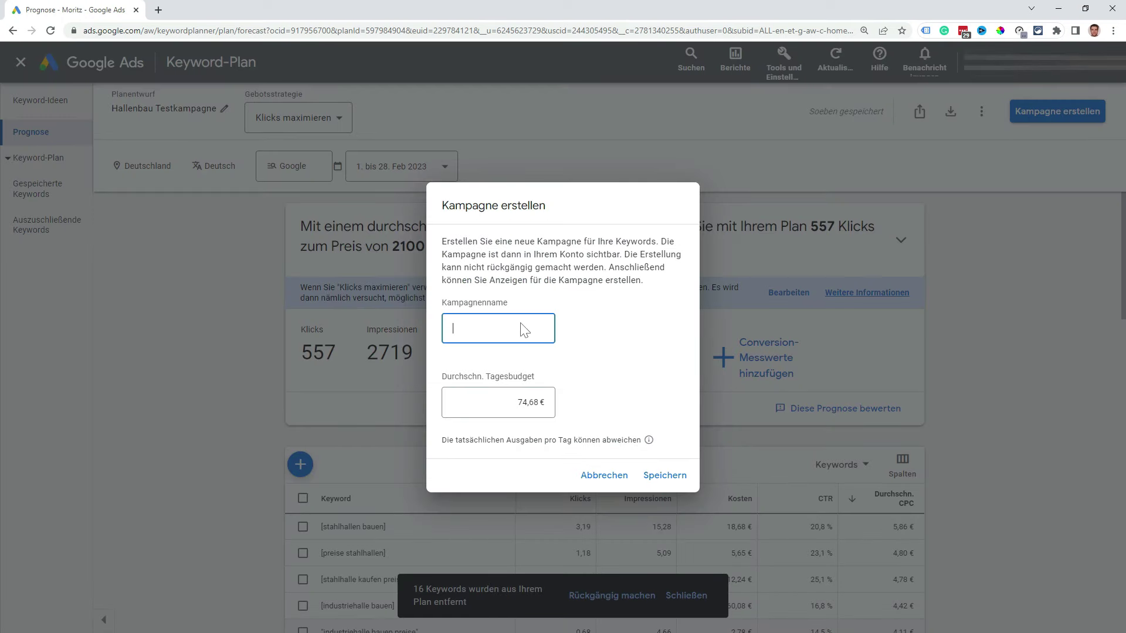
type("Hallenbau Testkampagne")
key("Tab")
key("ctrl+a")
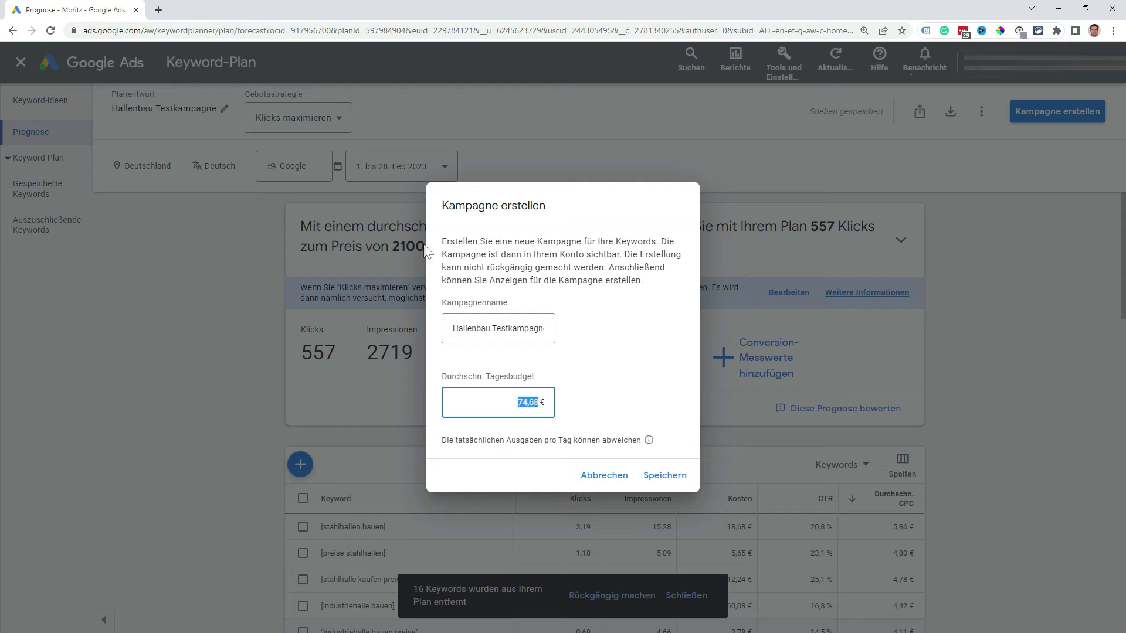
type("10")
left_click(663, 473)
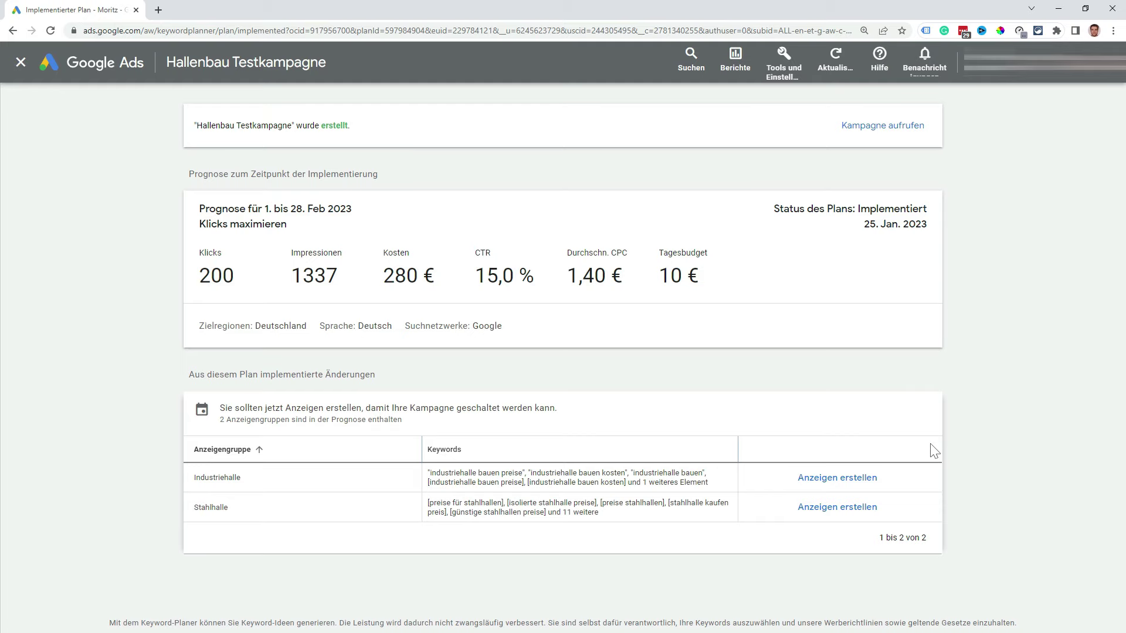
Step: Open the new campaign's Industriehalle ad group and start a new responsive search ad in it
left_click(891, 129)
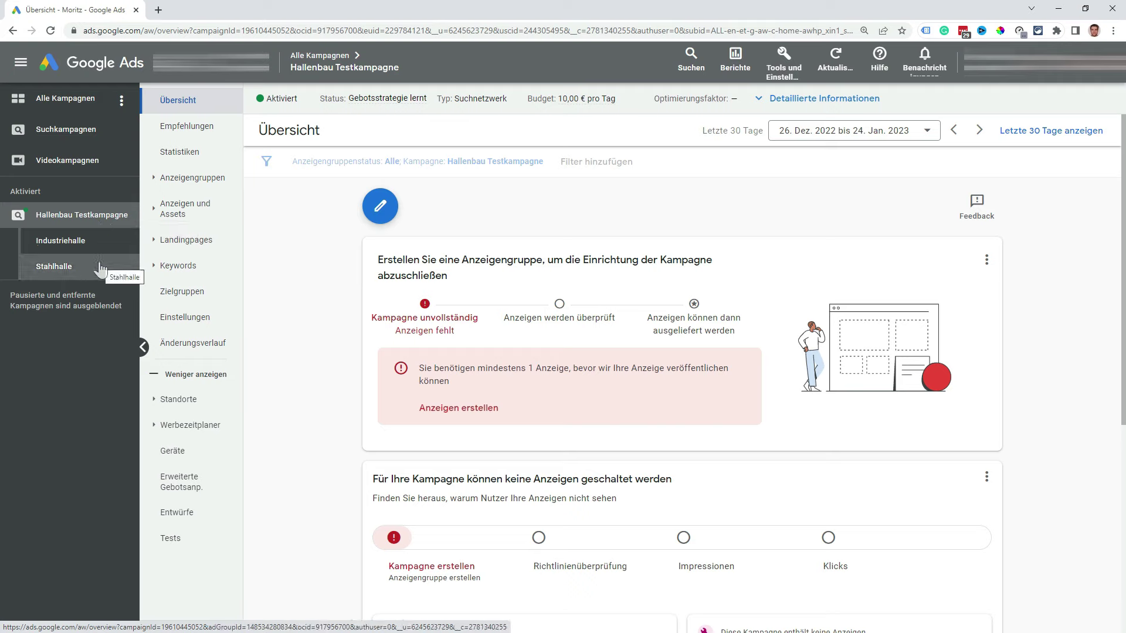
left_click(101, 249)
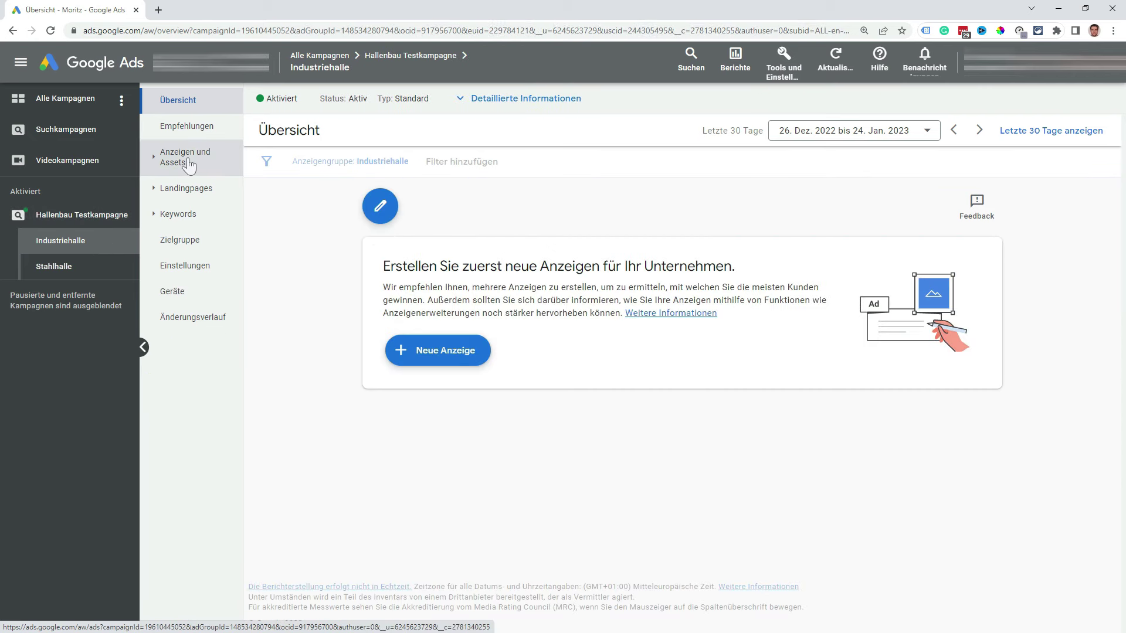
left_click(194, 164)
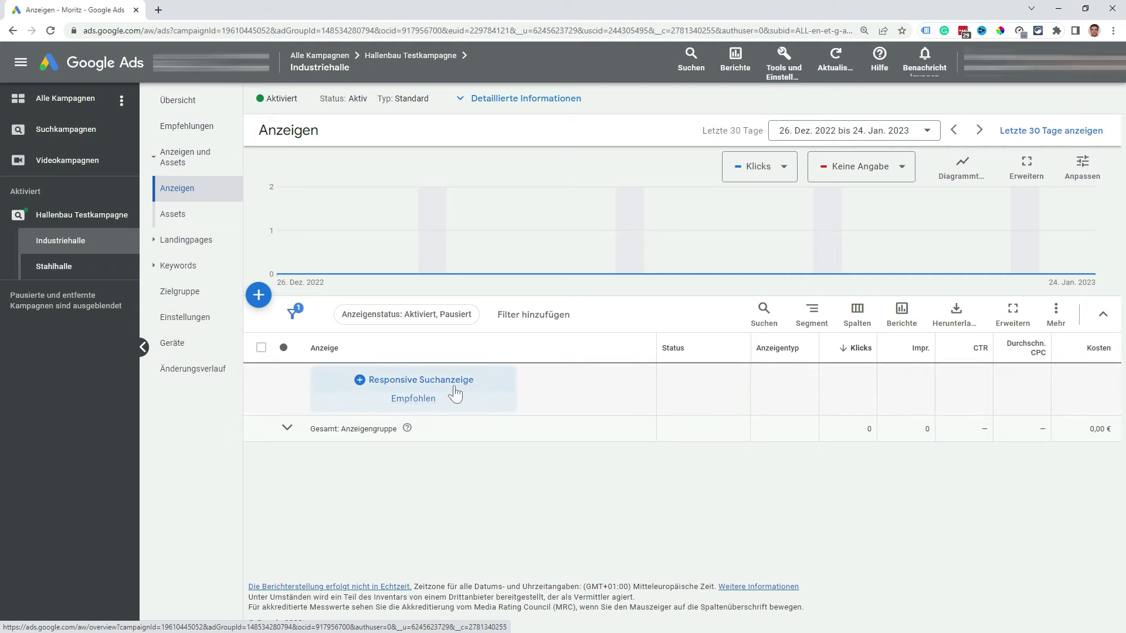
left_click(262, 298)
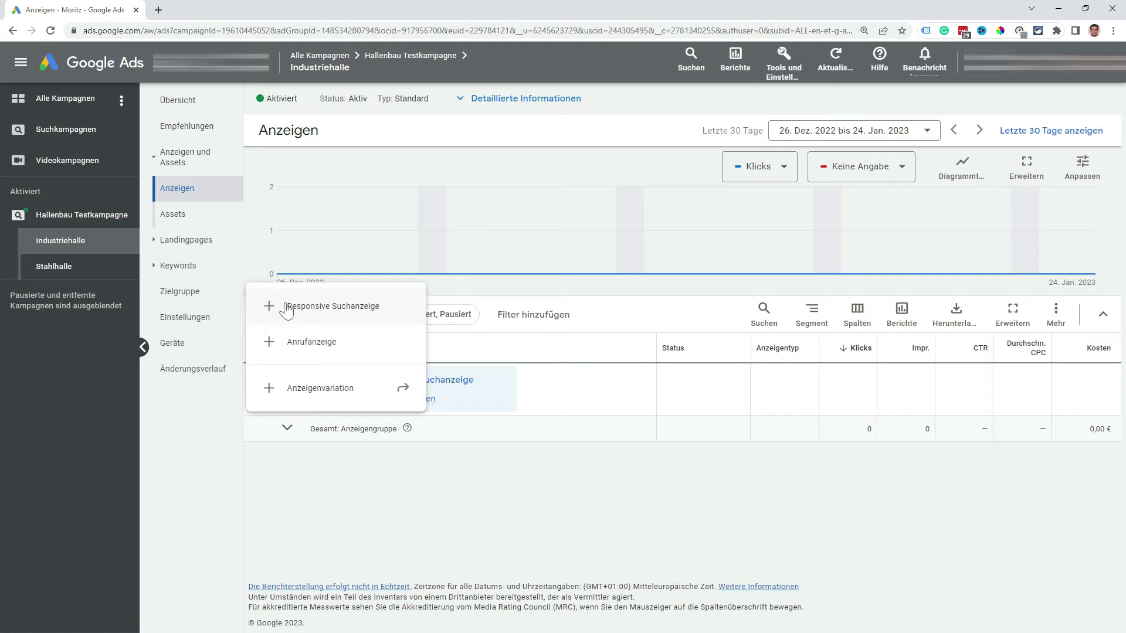
left_click(369, 315)
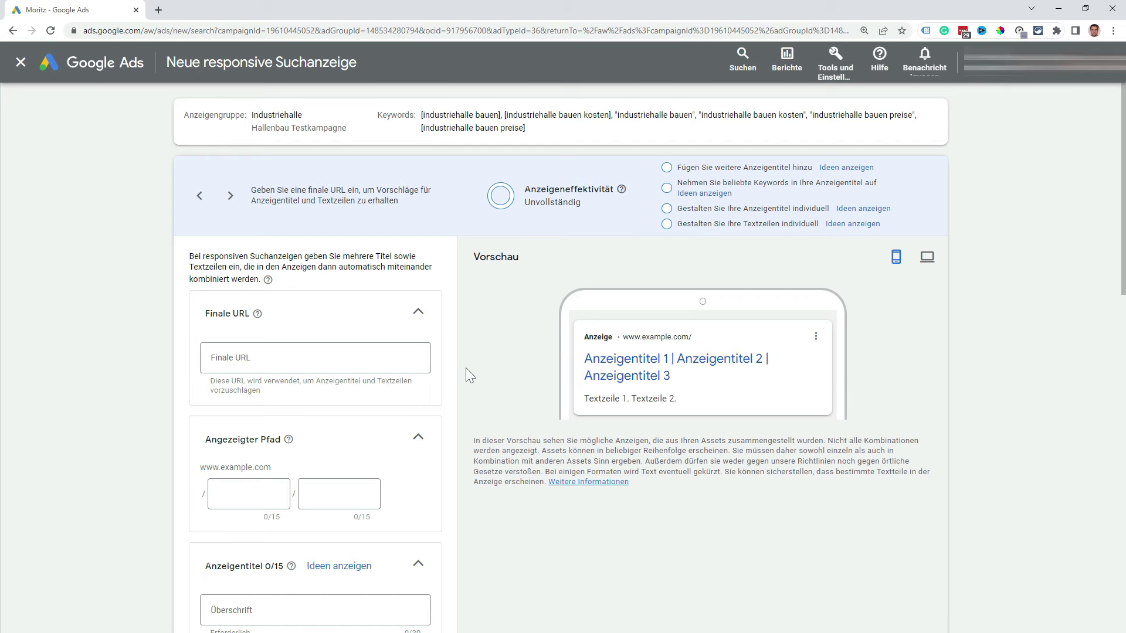
Step: Review the responsive search ad's final URL, display path and full list of headlines
scroll(465, 367, "down", 5)
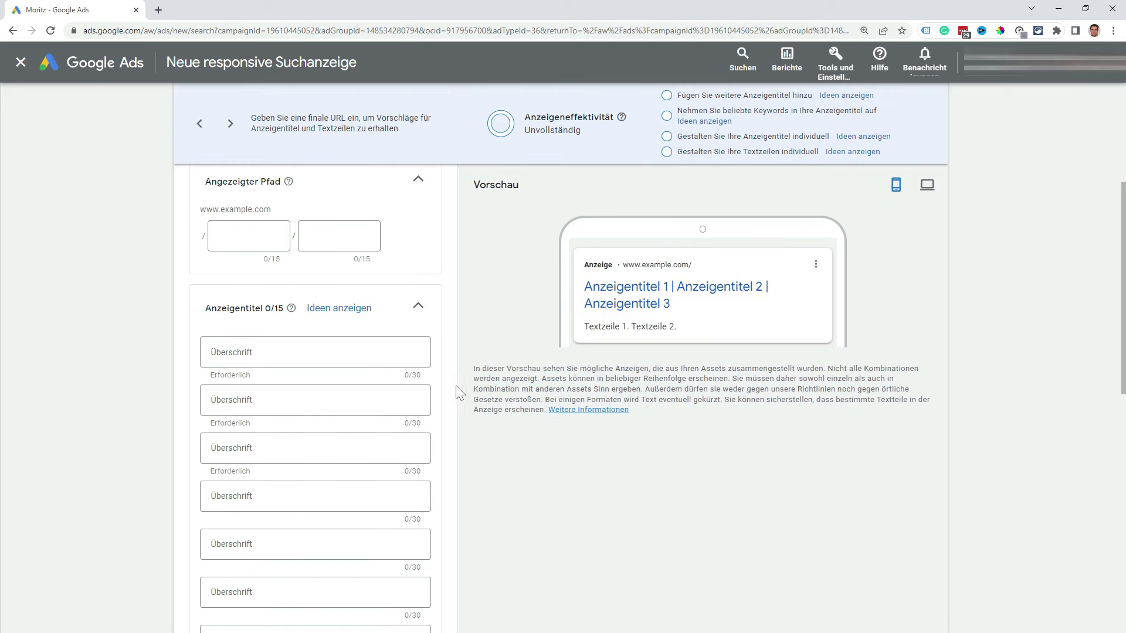
scroll(456, 387, "down", 14)
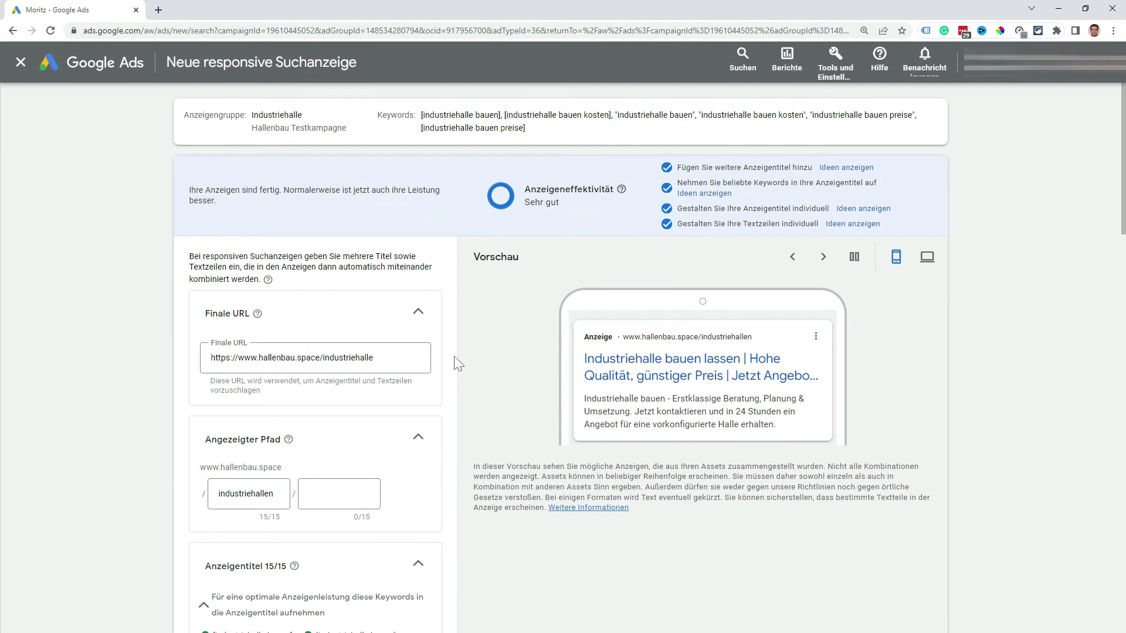
scroll(455, 363, "down", 1)
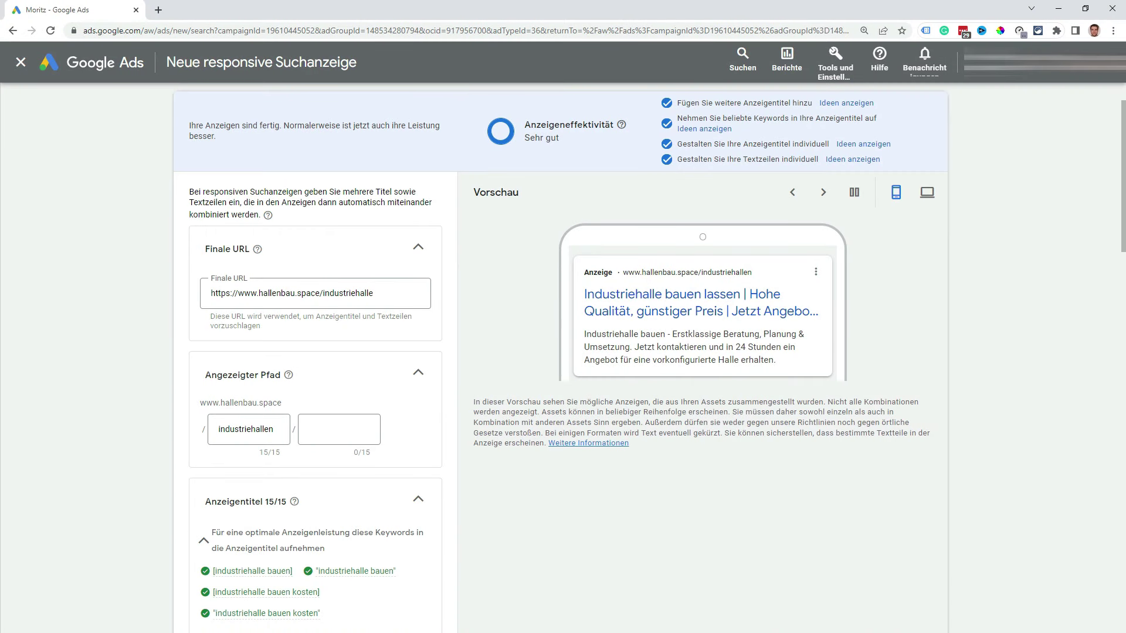
scroll(474, 356, "down", 6)
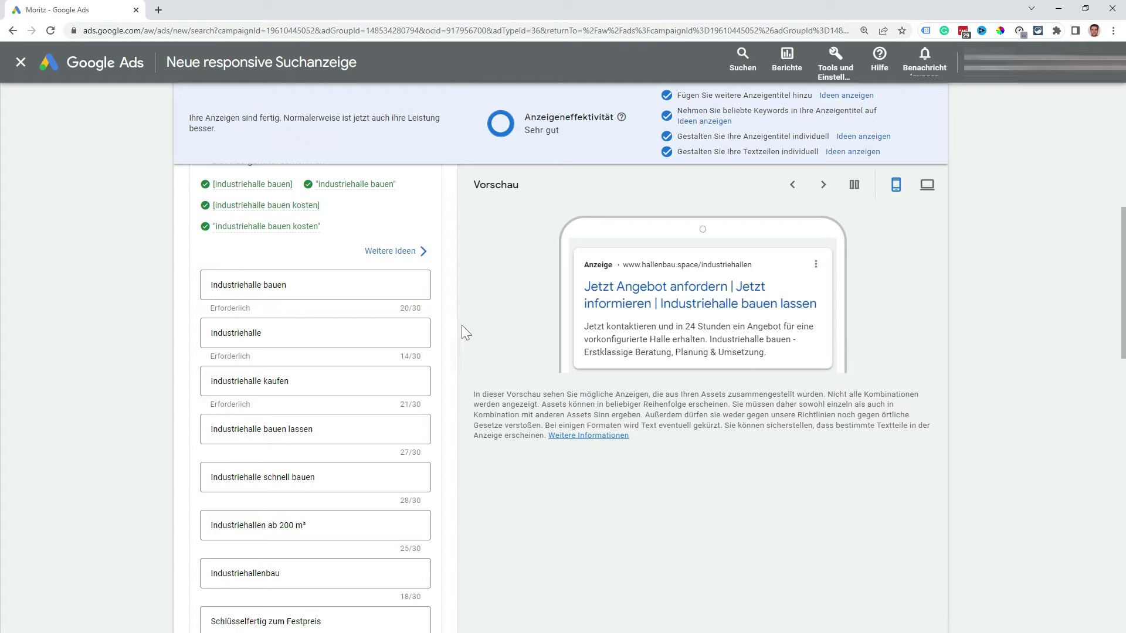
scroll(463, 331, "down", 4)
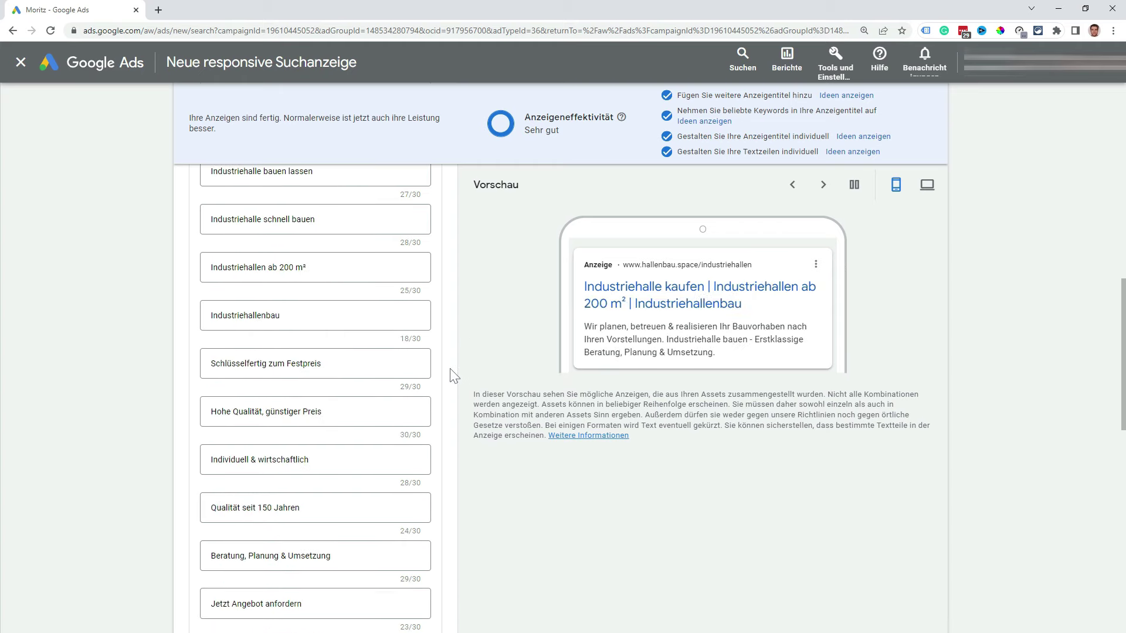
scroll(453, 375, "down", 3)
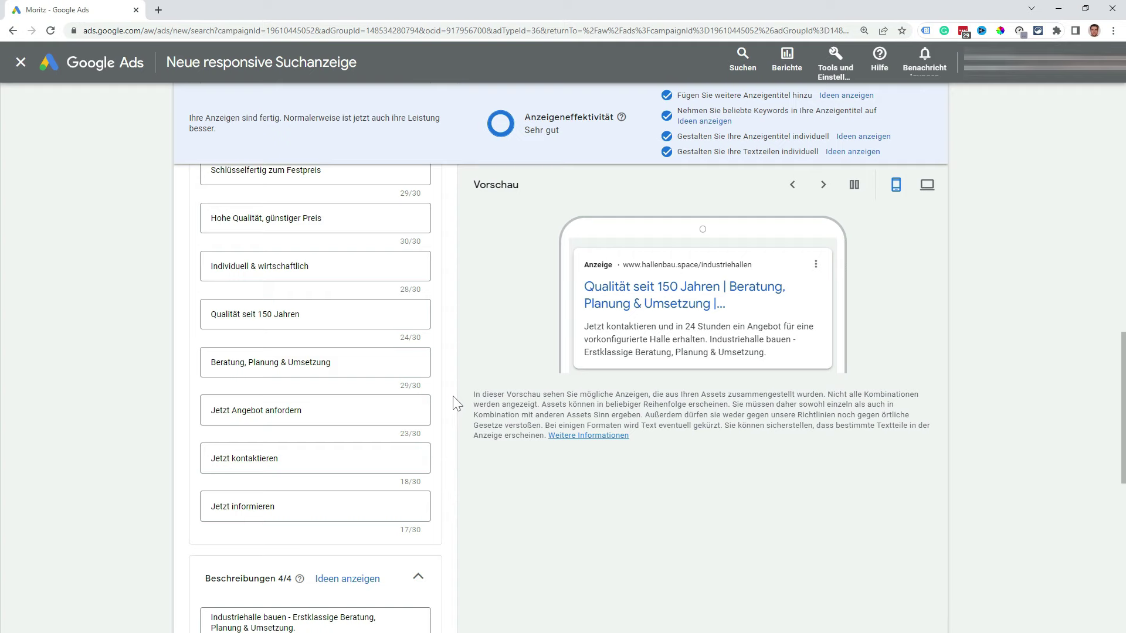
Step: Pin the headlines "Beratung, Planung & Umsetzung" and "Jetzt Angebot anfordern" to position 3
mouse_move(418, 363)
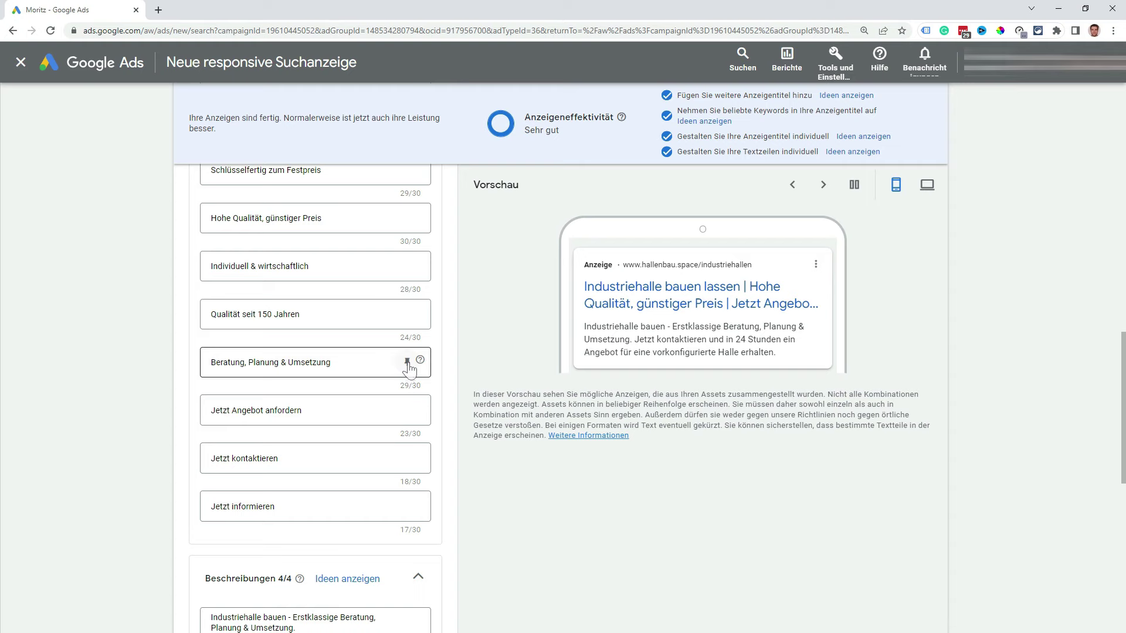
left_click(407, 361)
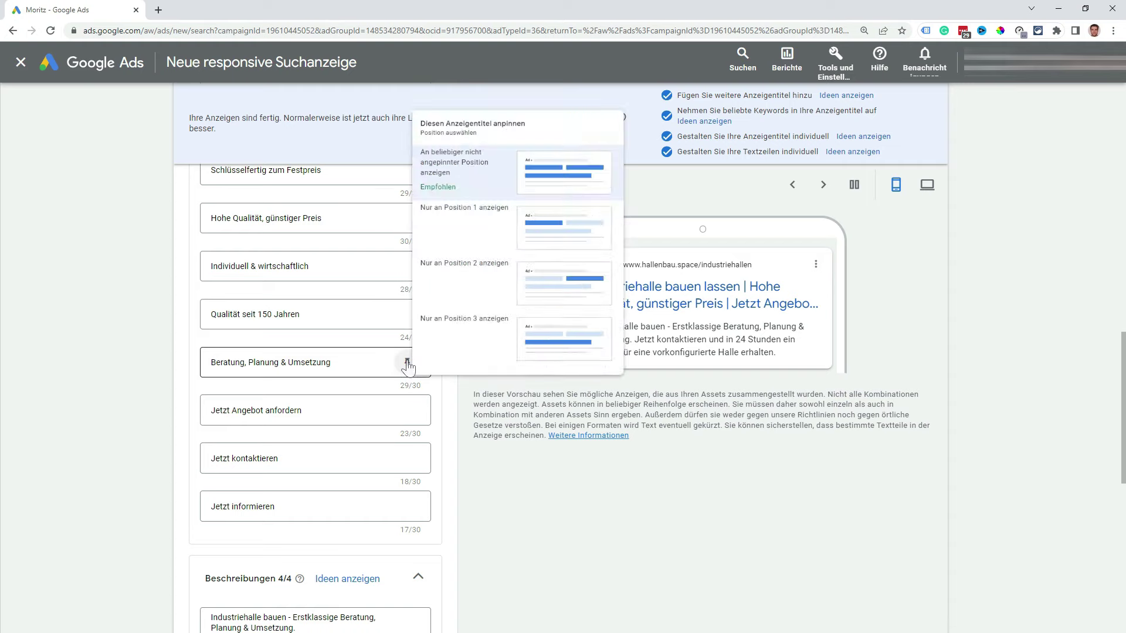
left_click(483, 328)
left_click(407, 410)
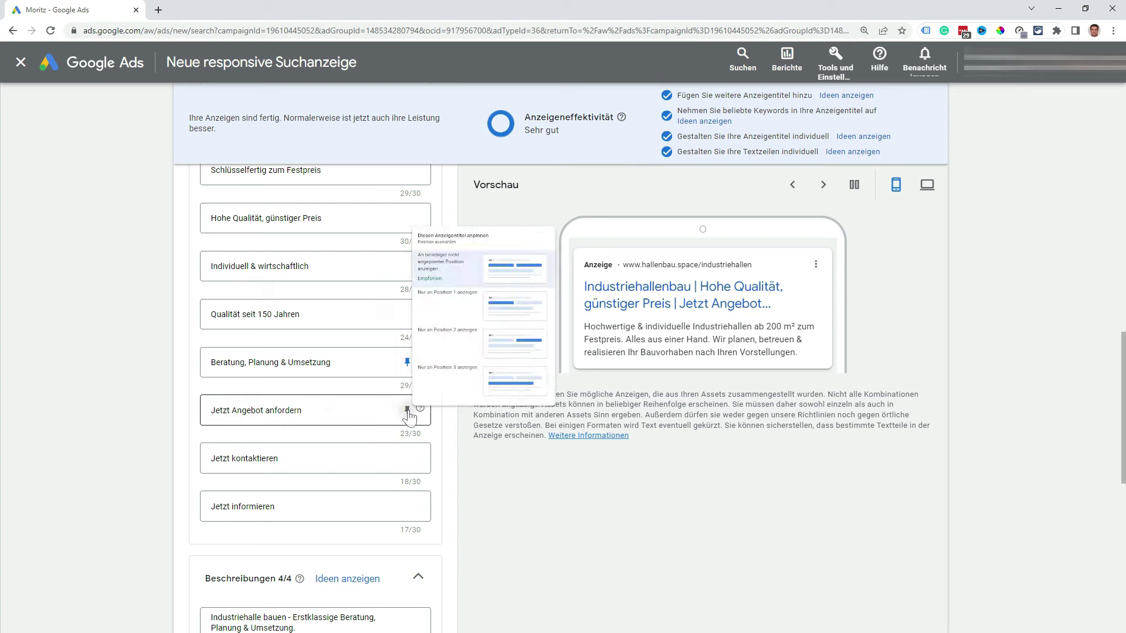
left_click(472, 367)
Step: Pin the headline "Hohe Qualität, günstiger Preis" to position 2 and "Industriehalle bauen lassen" to position 1
scroll(467, 371, "up", 2)
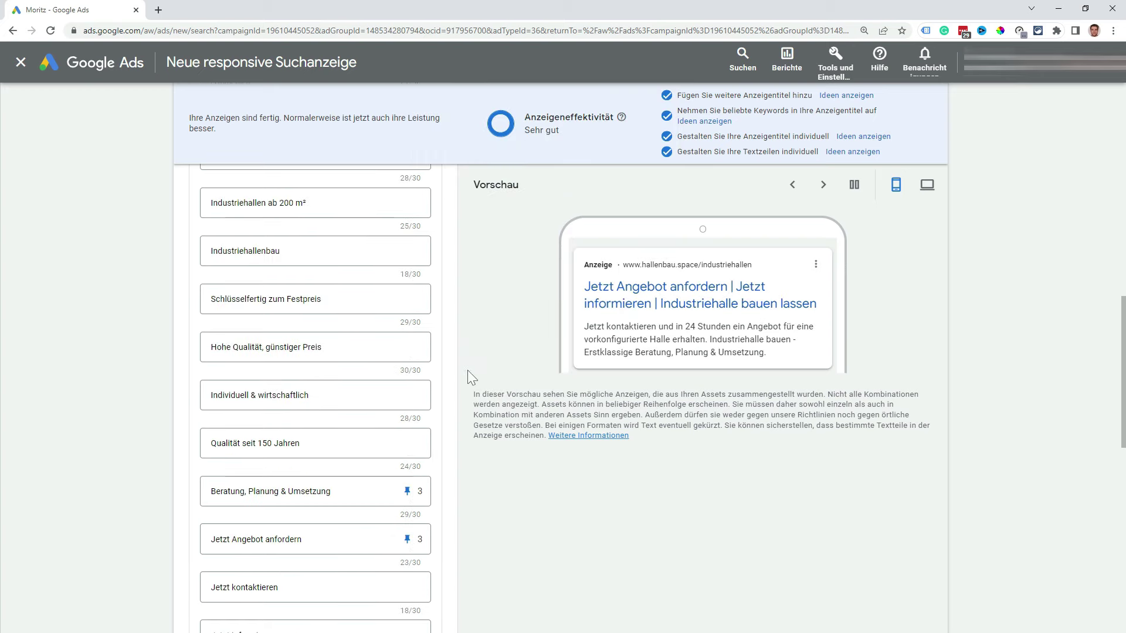
left_click(407, 347)
left_click(472, 272)
scroll(453, 382, "up", 3)
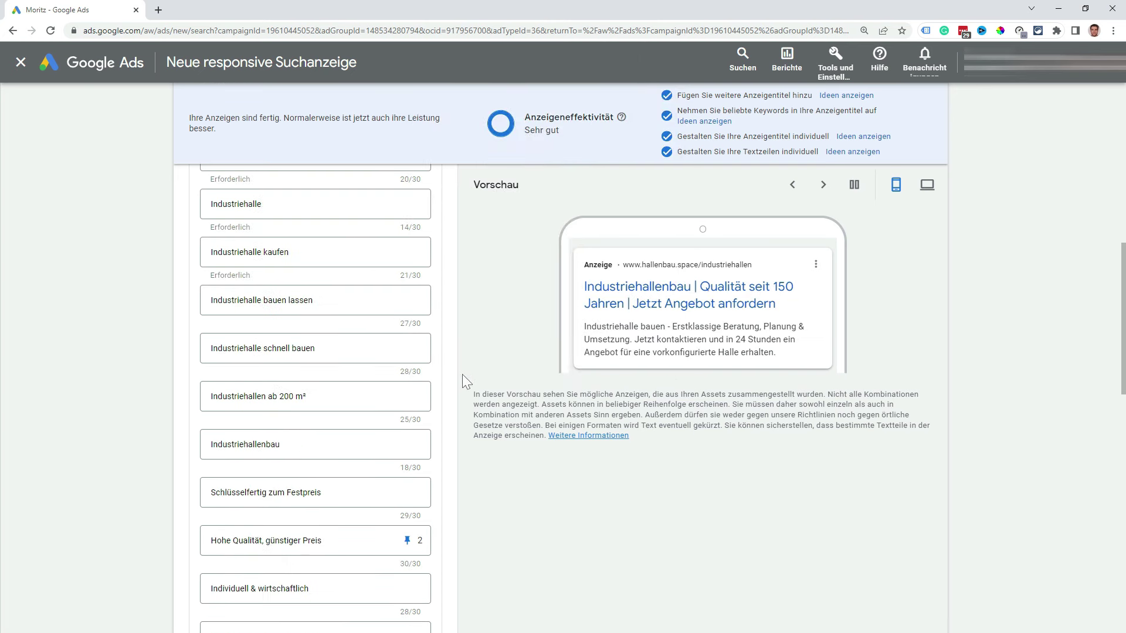
left_click(407, 300)
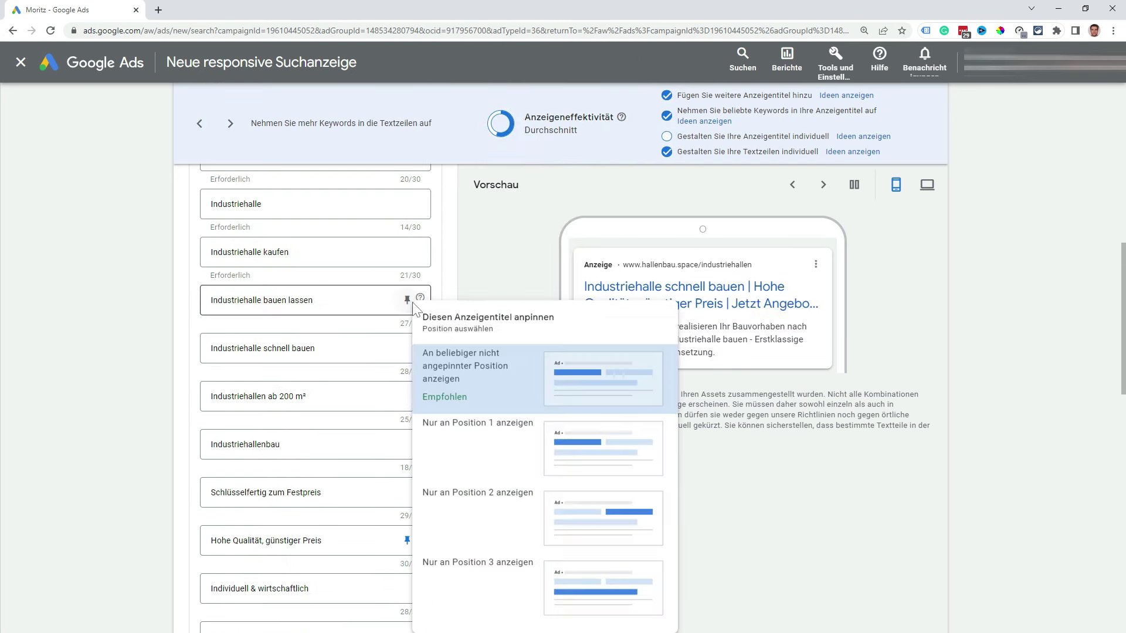
left_click(474, 448)
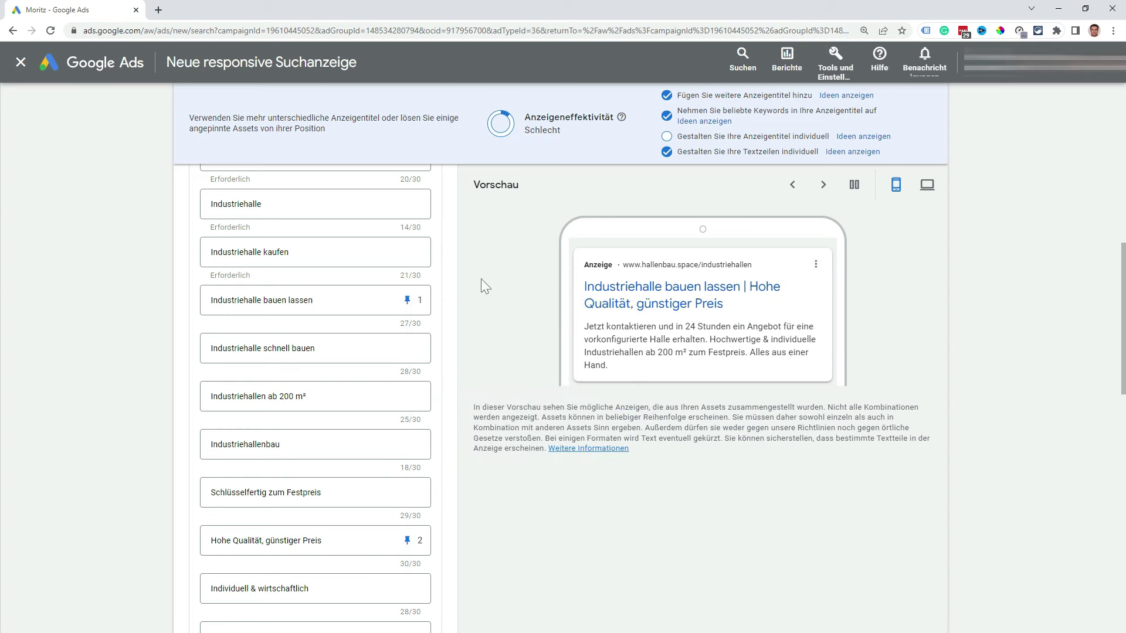
Step: Unpin the headlines "Industriehalle bauen lassen" and "Hohe Qualität, günstiger Preis" so they can show in any unpinned position
left_click(409, 300)
left_click(446, 308)
scroll(432, 420, "down", 2)
left_click(407, 411)
left_click(478, 188)
left_click(406, 415)
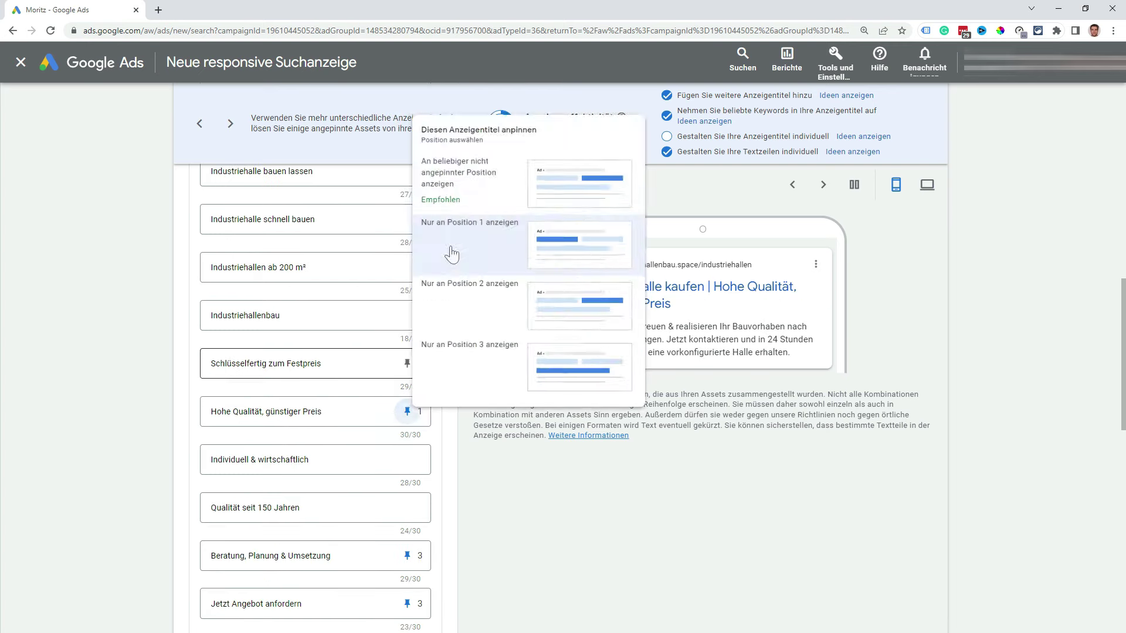
left_click(500, 156)
Step: Unpin the headlines "Beratung, Planung & Umsetzung" and "Jetzt Angebot anfordern" so they can show in any unpinned position
scroll(484, 485, "down", 2)
left_click(410, 428)
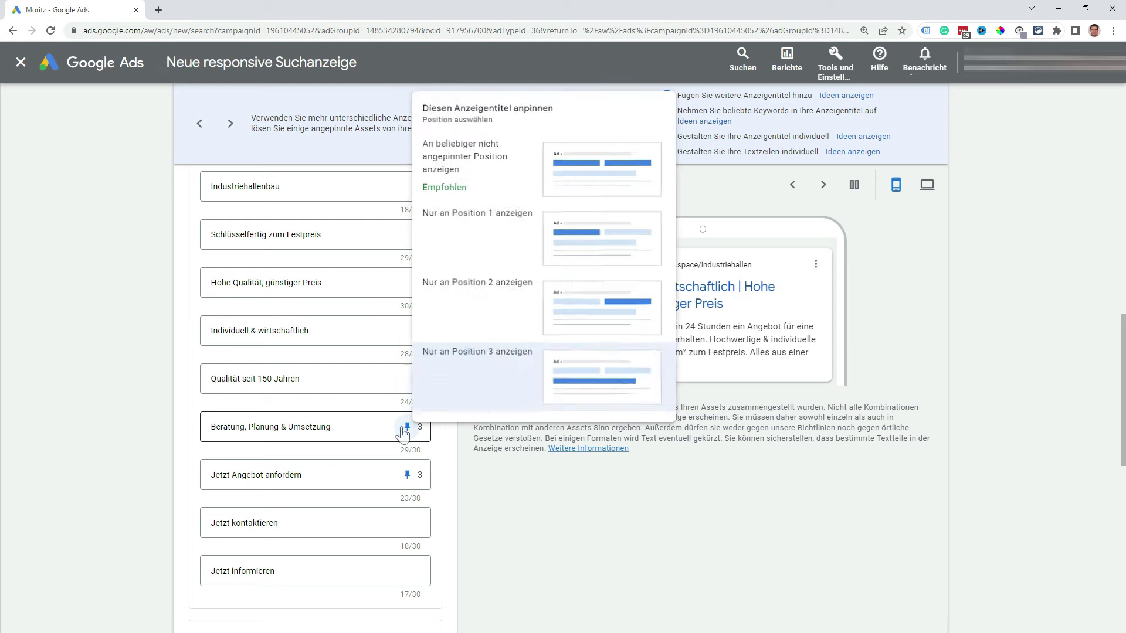
left_click(482, 155)
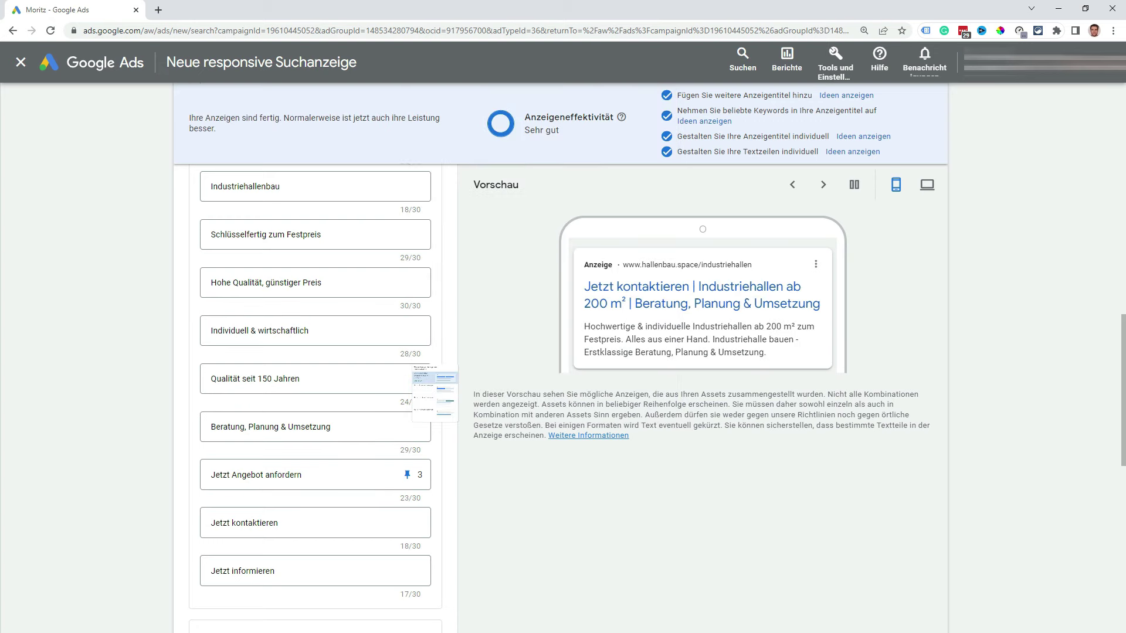
left_click(407, 475)
left_click(483, 216)
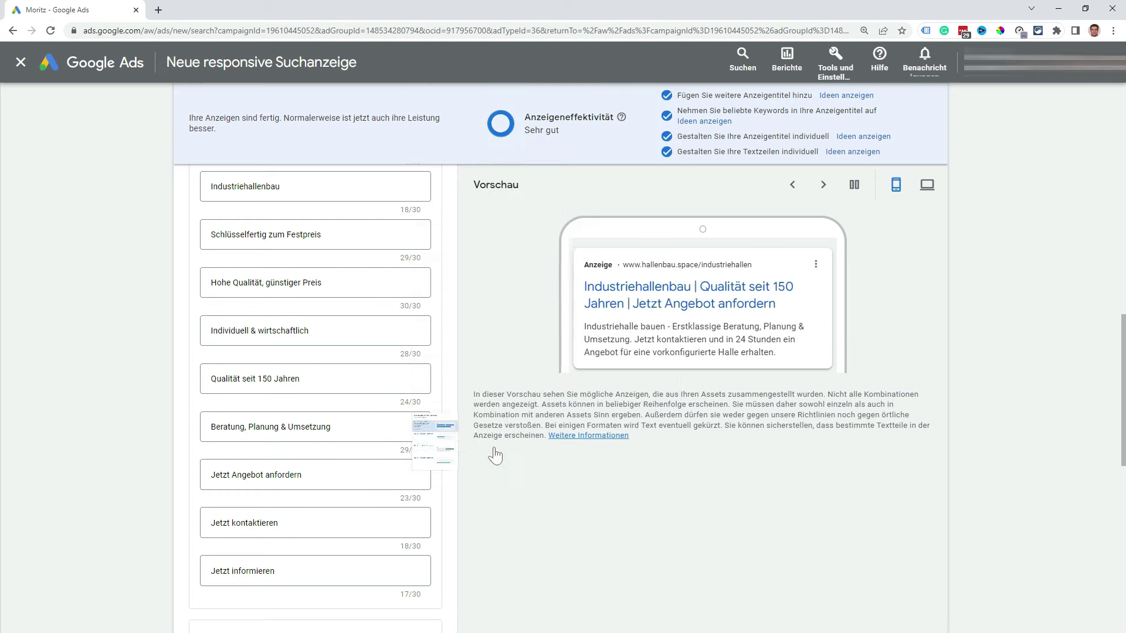
scroll(492, 457, "down", 1)
scroll(491, 455, "down", 4)
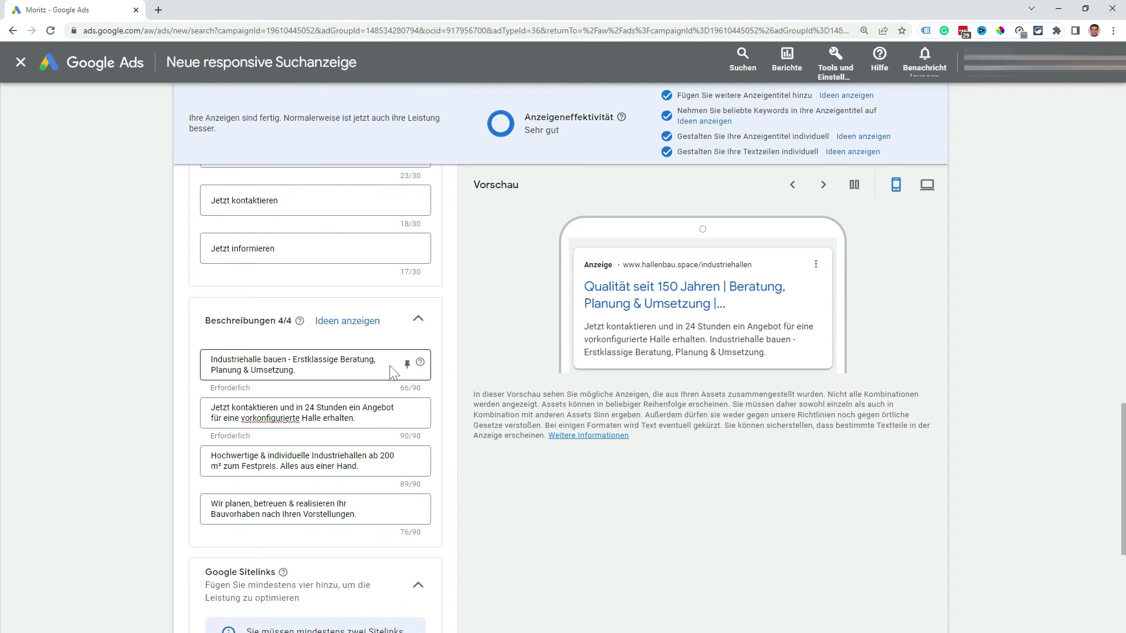
scroll(491, 455, "down", 2)
scroll(460, 492, "up", 2)
scroll(432, 460, "down", 4)
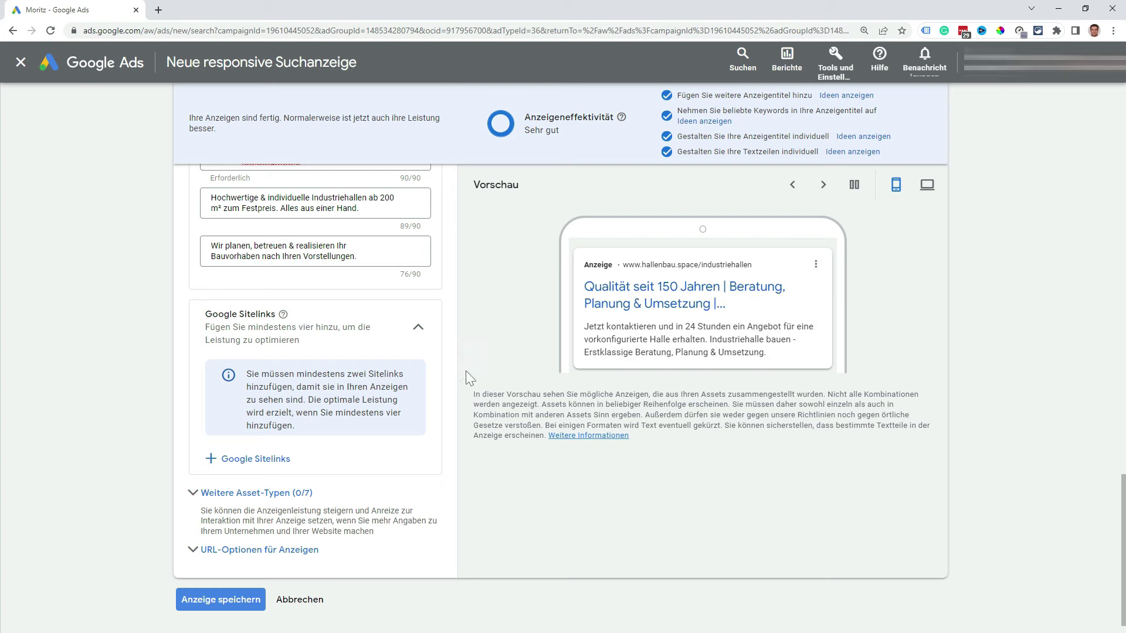
left_click(256, 460)
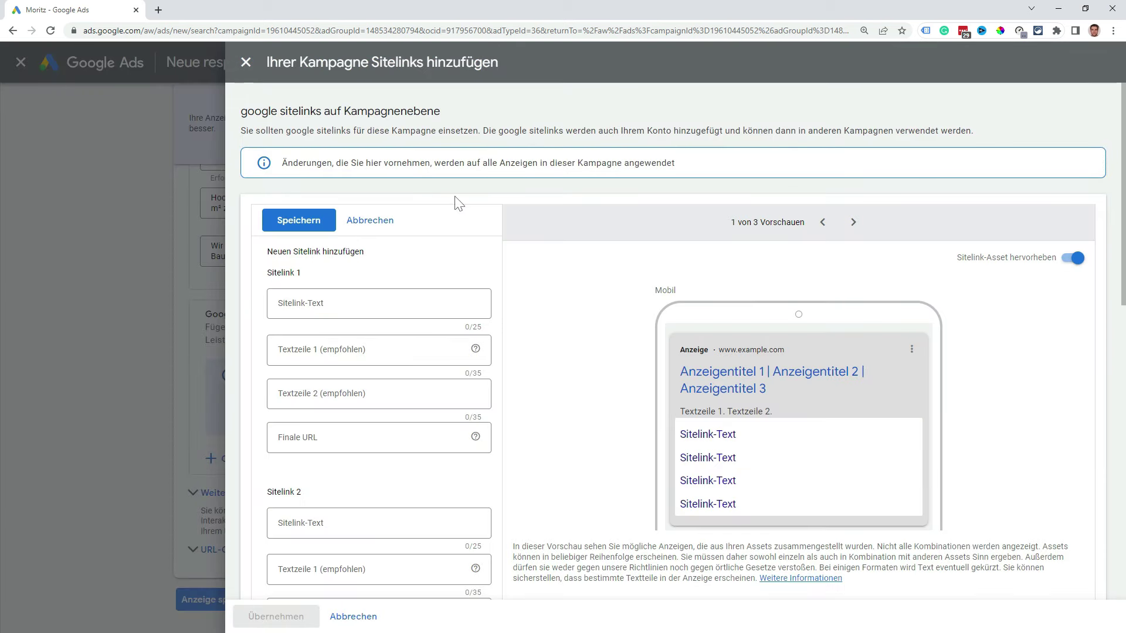
left_click(377, 304)
type("Kontakt")
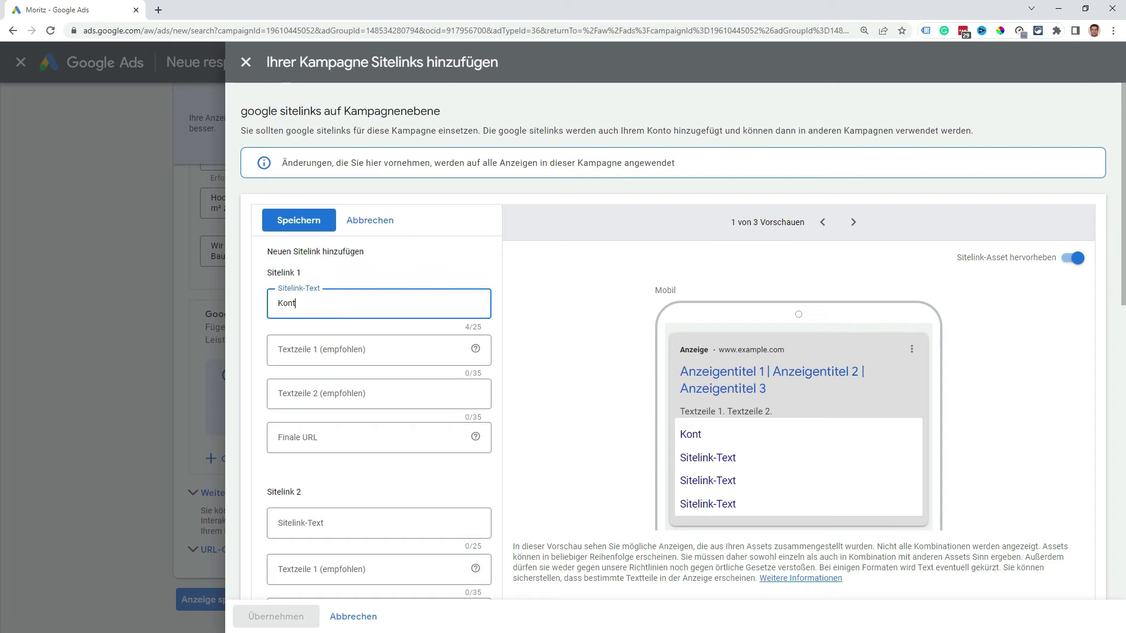
left_click(375, 438)
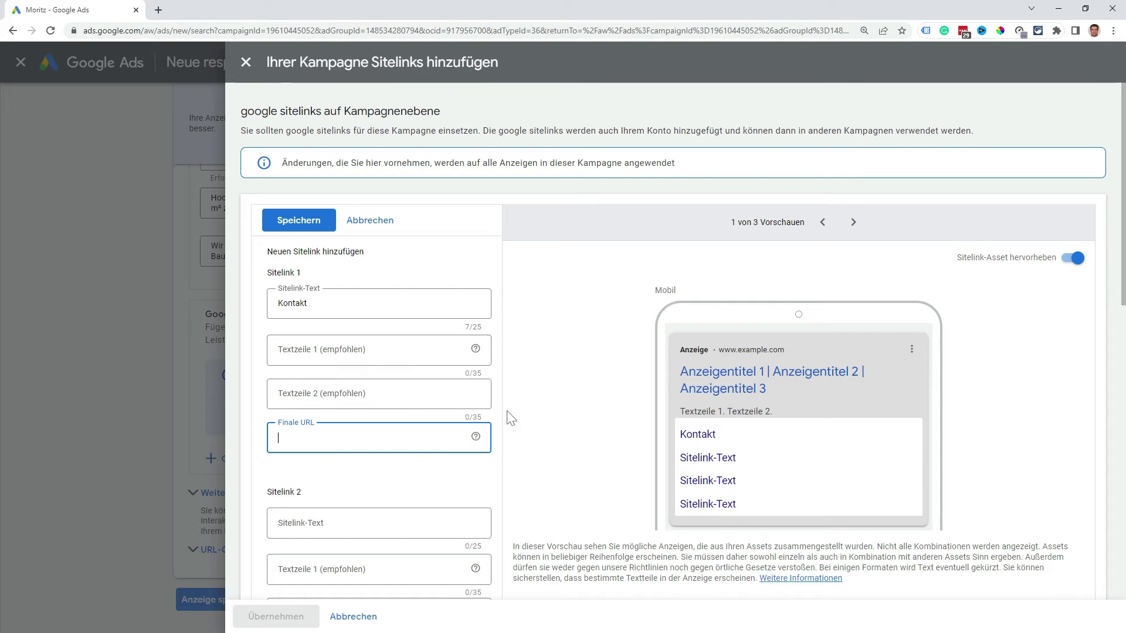
scroll(513, 417, "down", 1)
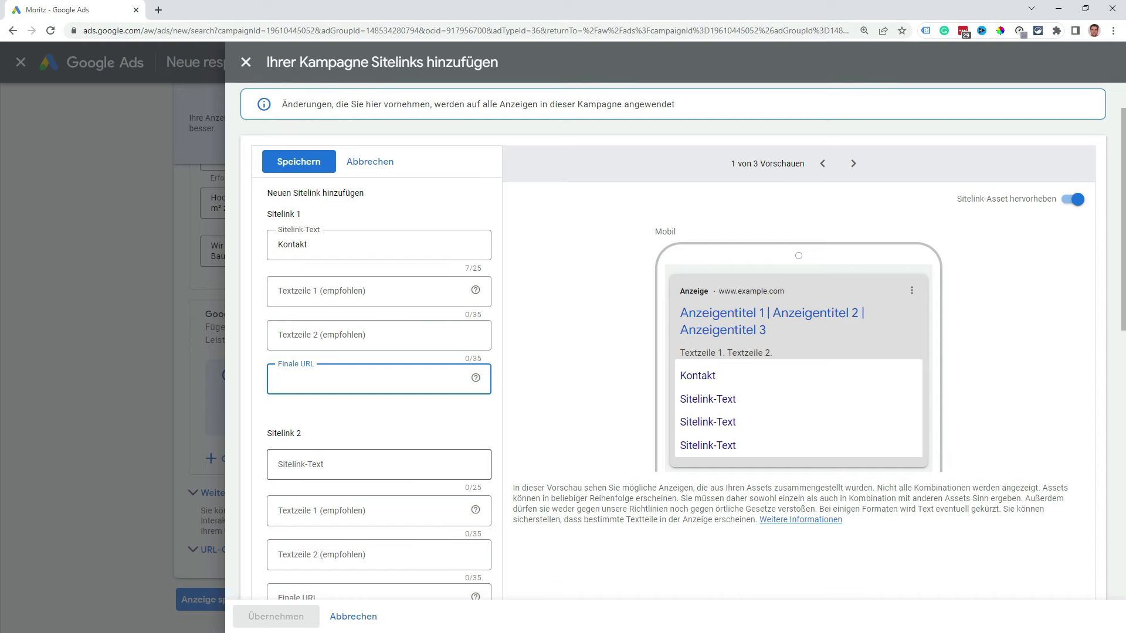
left_click(379, 465)
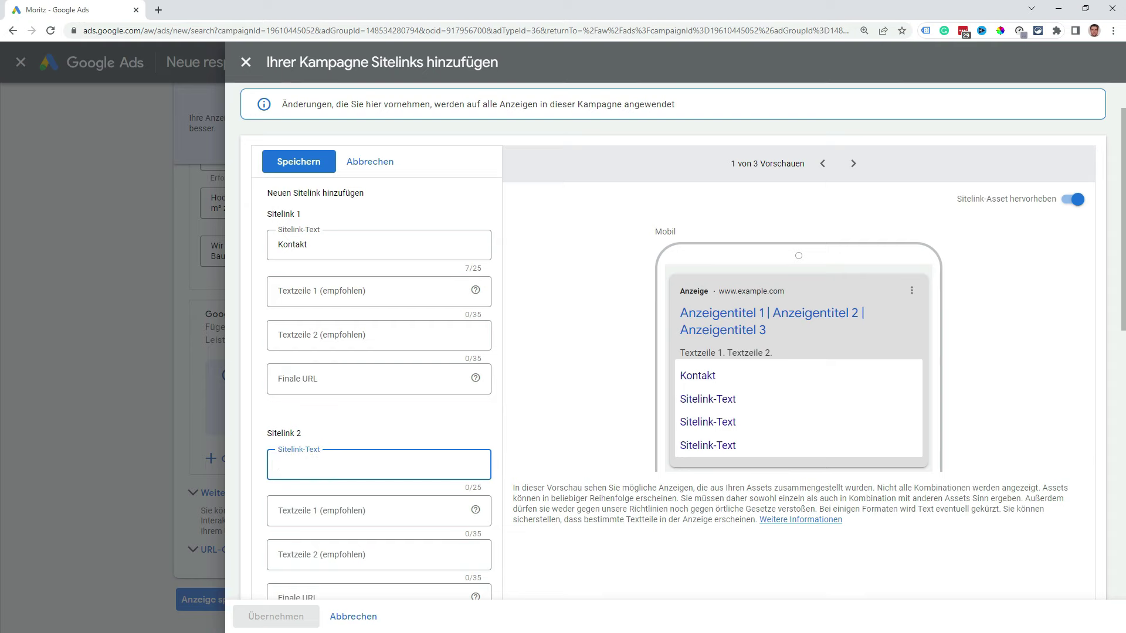
scroll(516, 452, "down", 4)
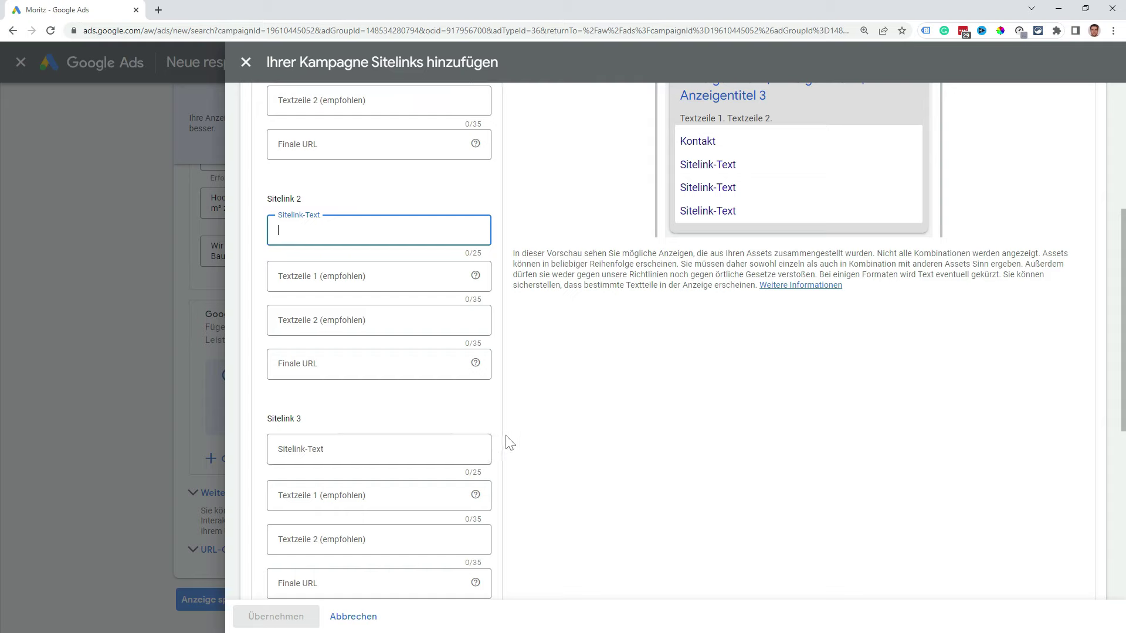
left_click(360, 616)
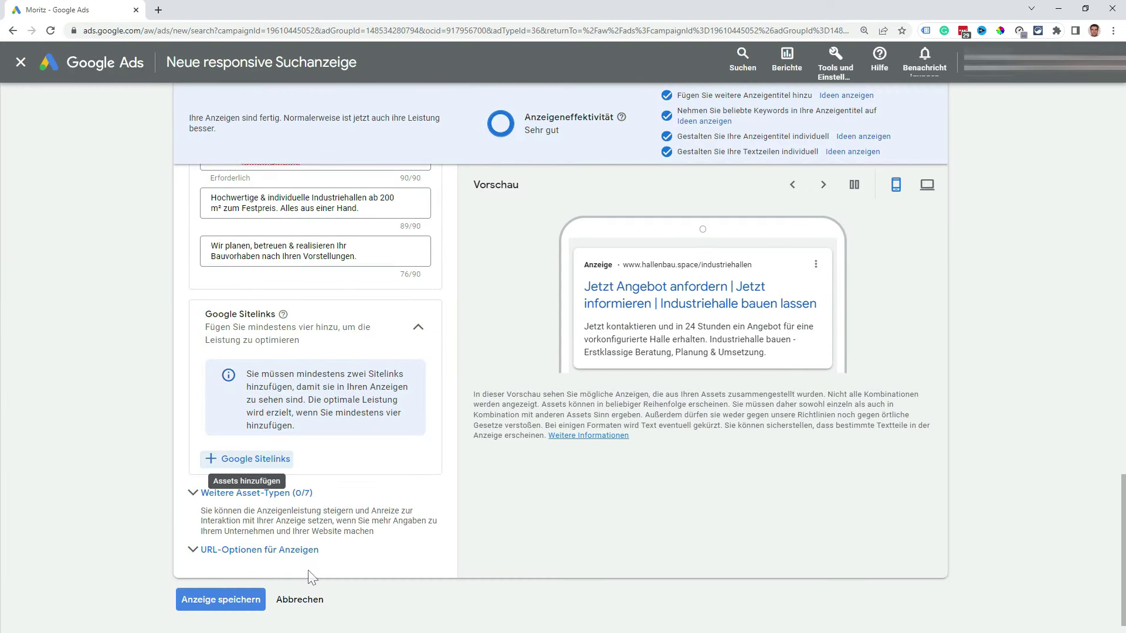
Step: Expand the additional asset types, look through them without adding any, and save the responsive search ad
left_click(192, 493)
scroll(352, 494, "down", 1)
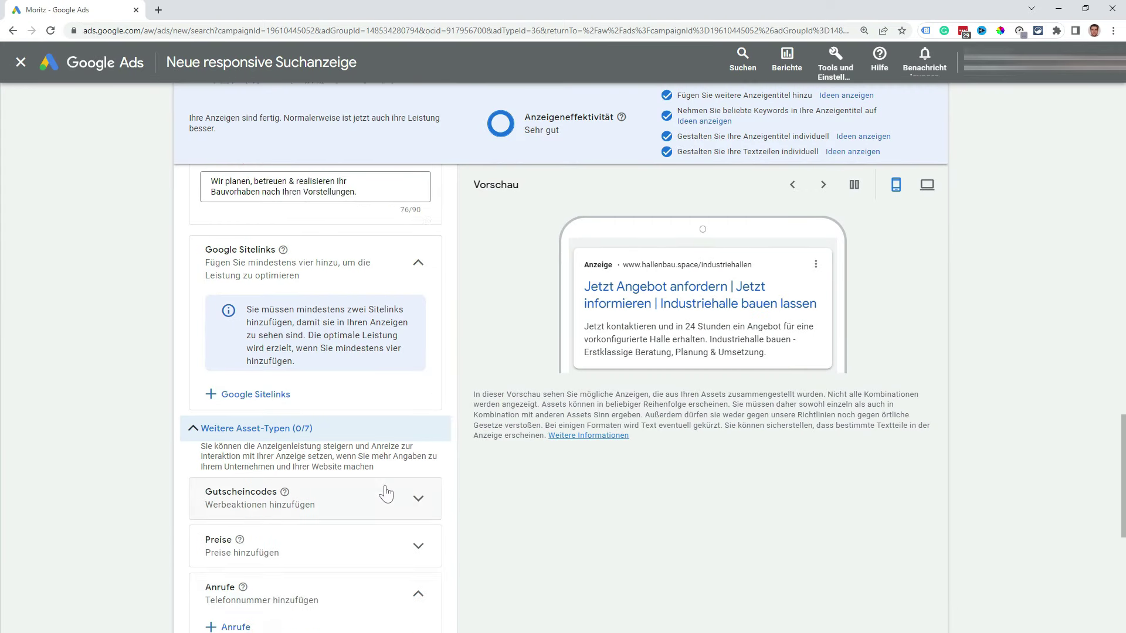
scroll(385, 494, "down", 2)
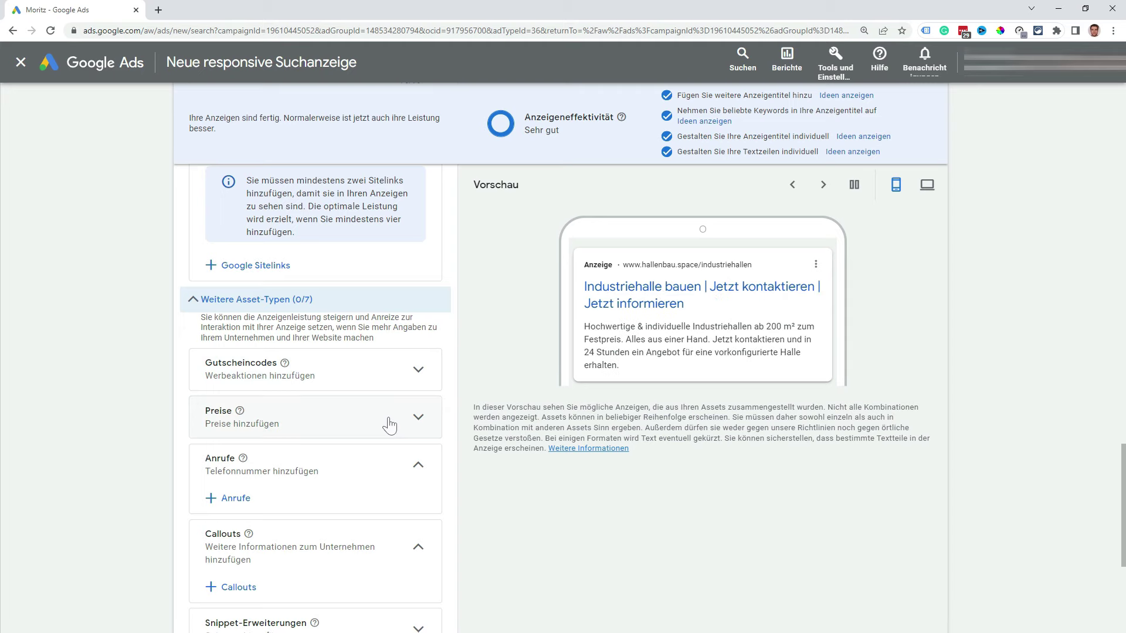
scroll(388, 425, "down", 2)
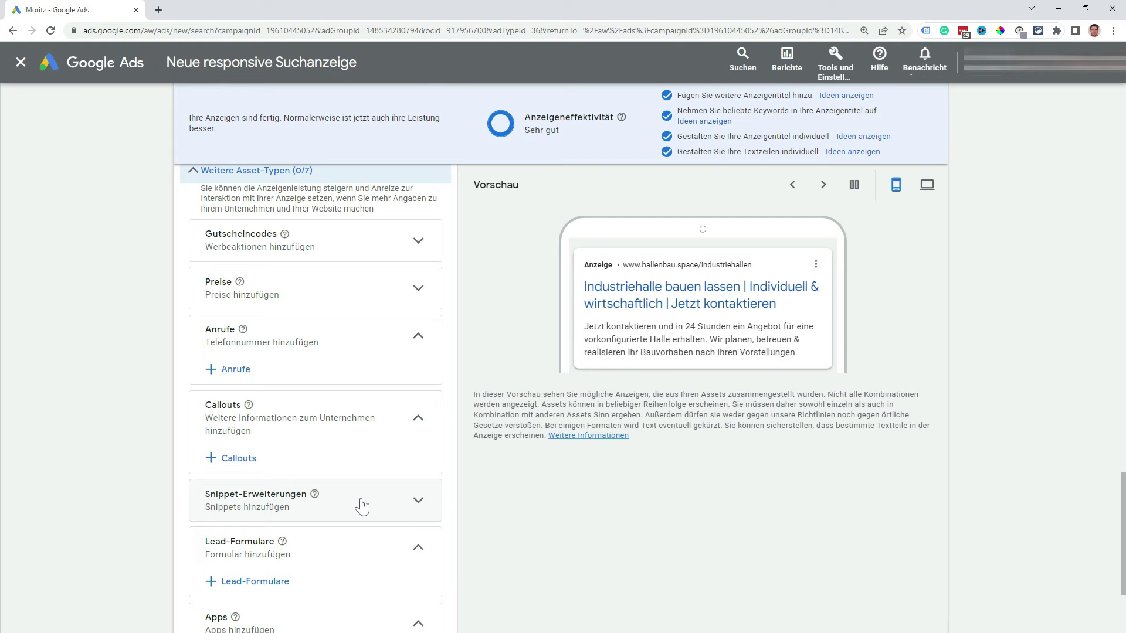
scroll(361, 506, "down", 3)
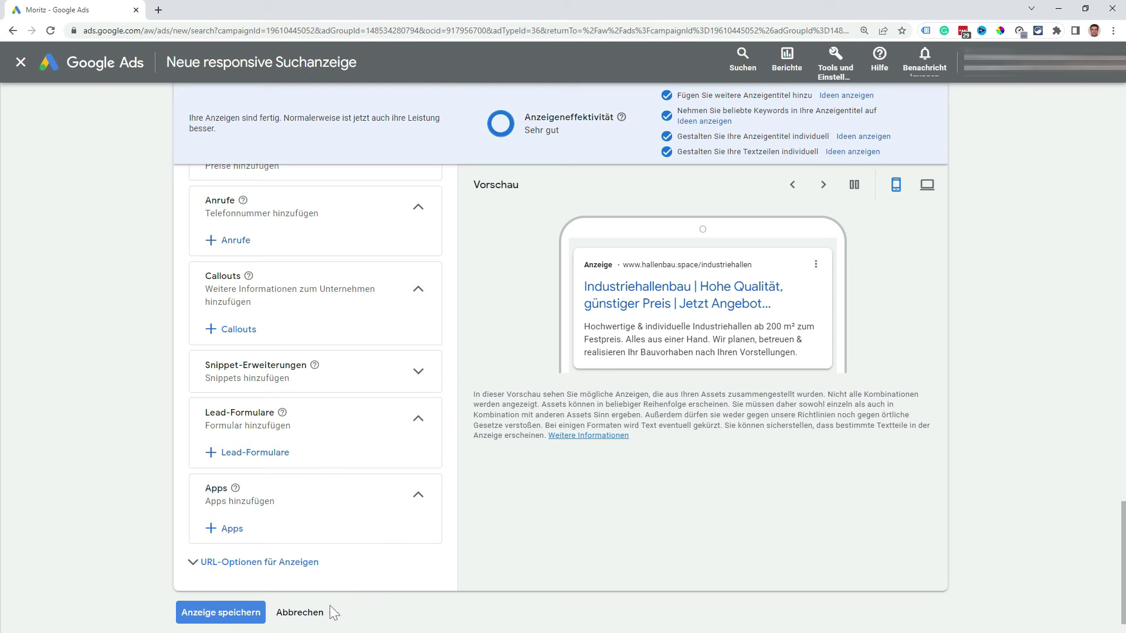
left_click(229, 620)
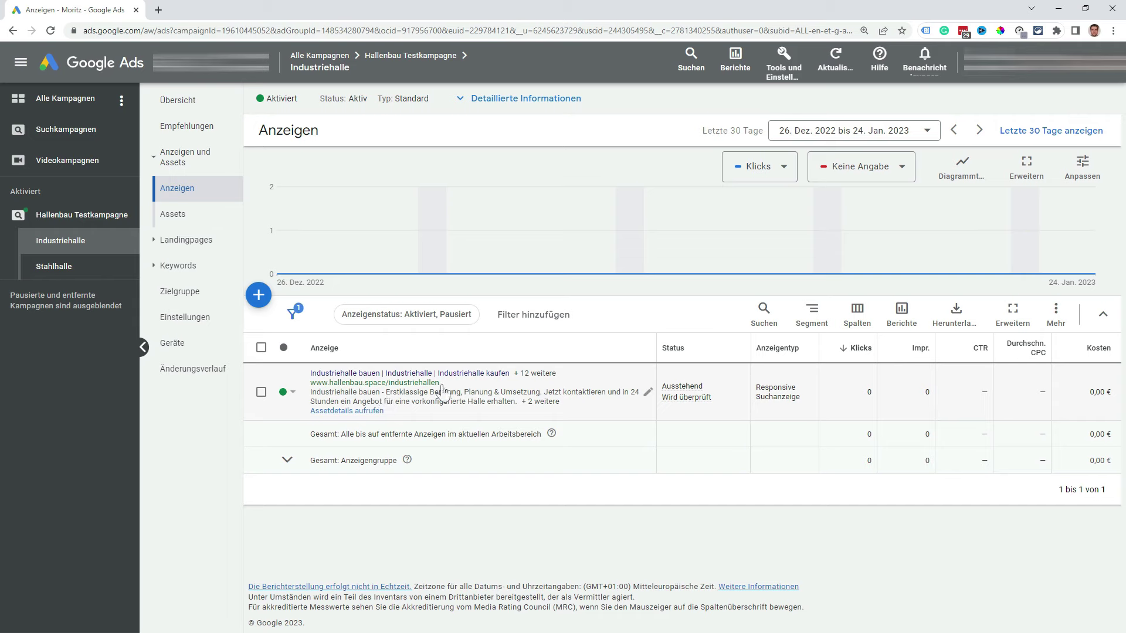
Step: Open the ads overview of the Stahlhalle ad group
mouse_move(704, 404)
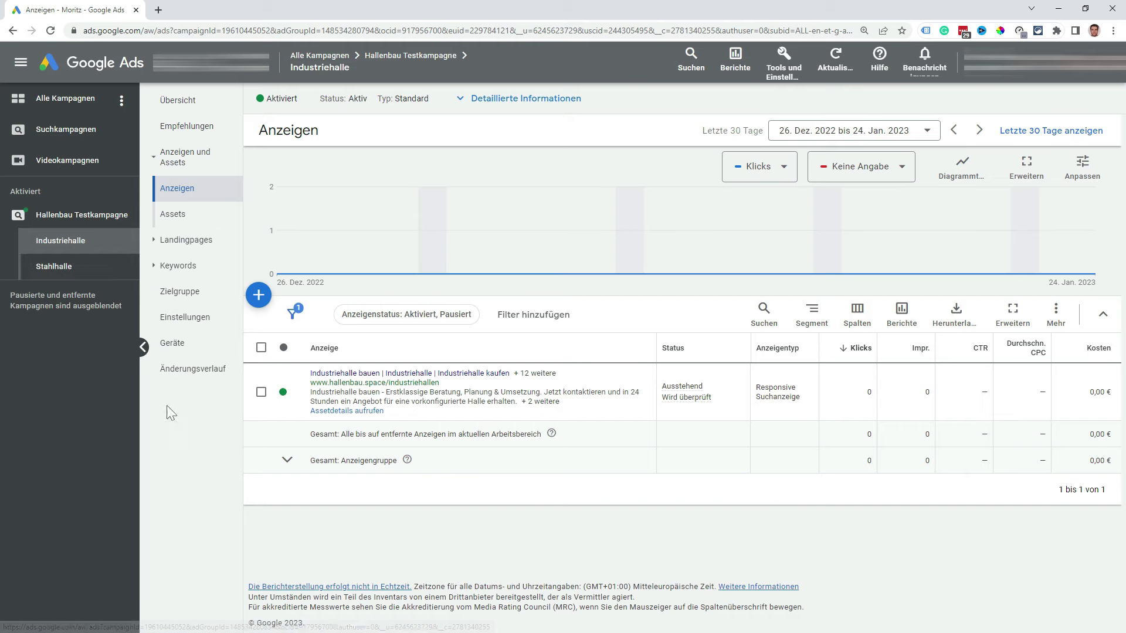
left_click(85, 271)
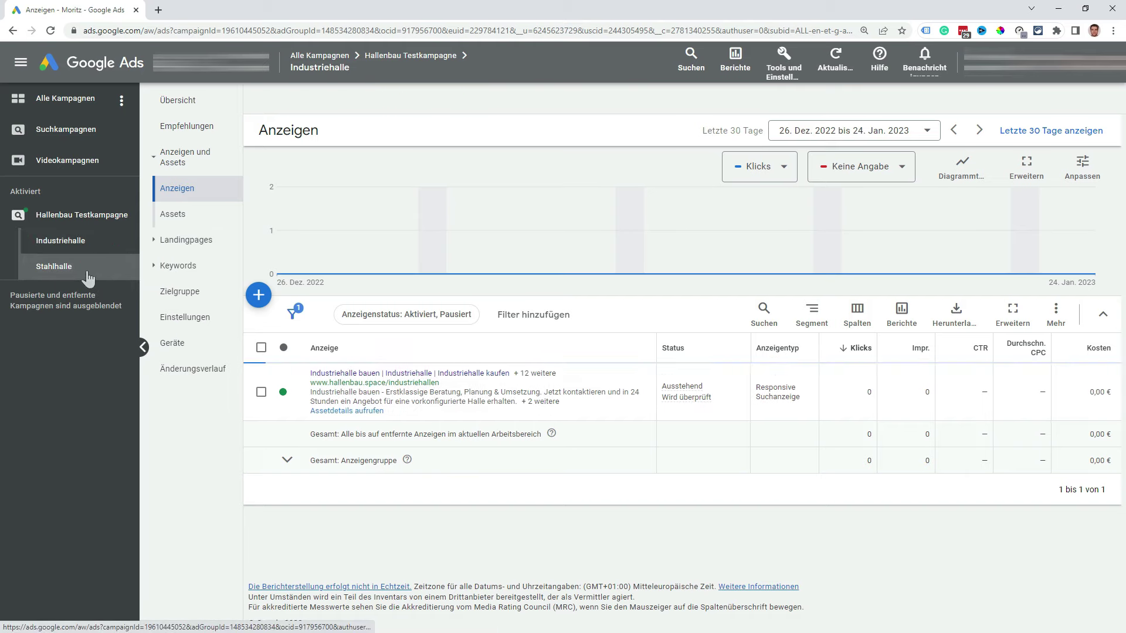
left_click(669, 403)
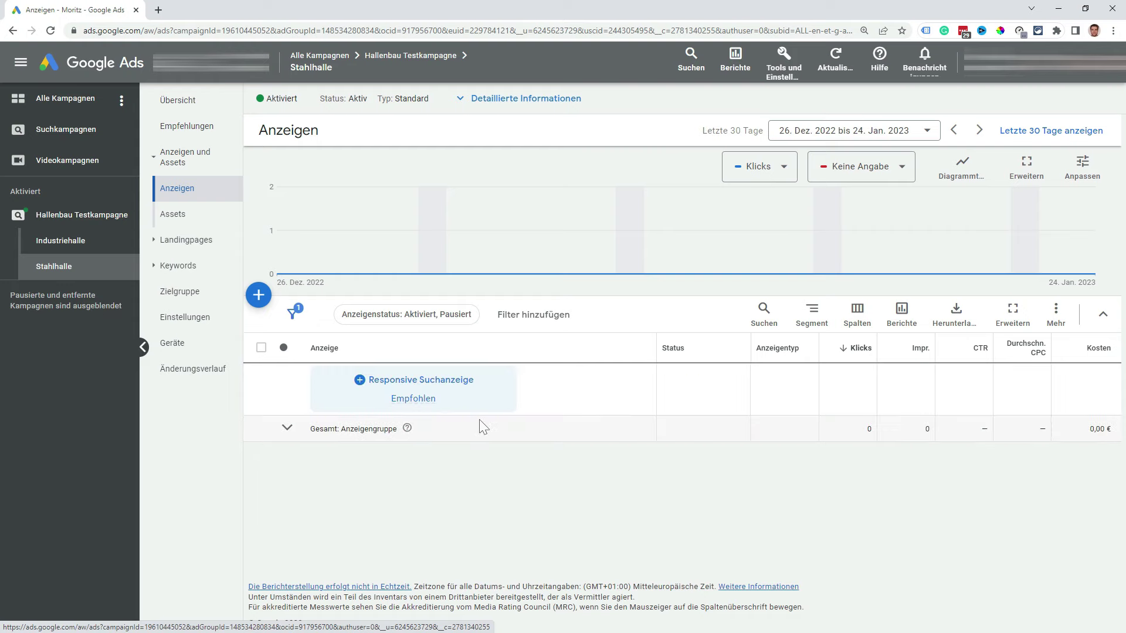
Step: Open the settings of the Hallenbau Testkampagne campaign and review its locations, budget and bidding without changing them
left_click(99, 225)
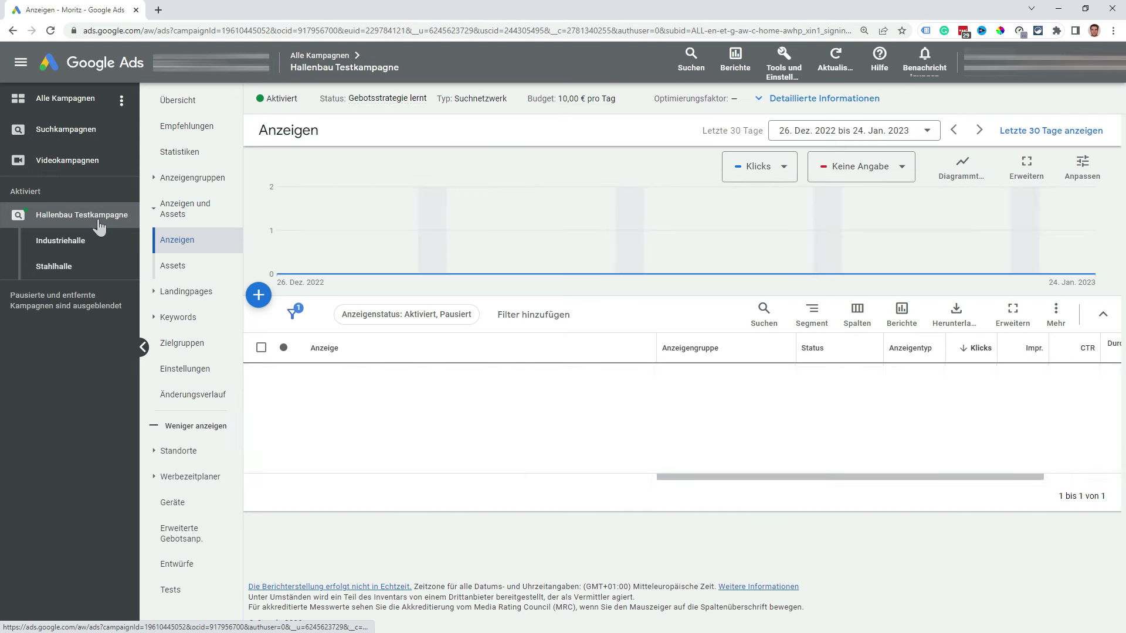
left_click(197, 375)
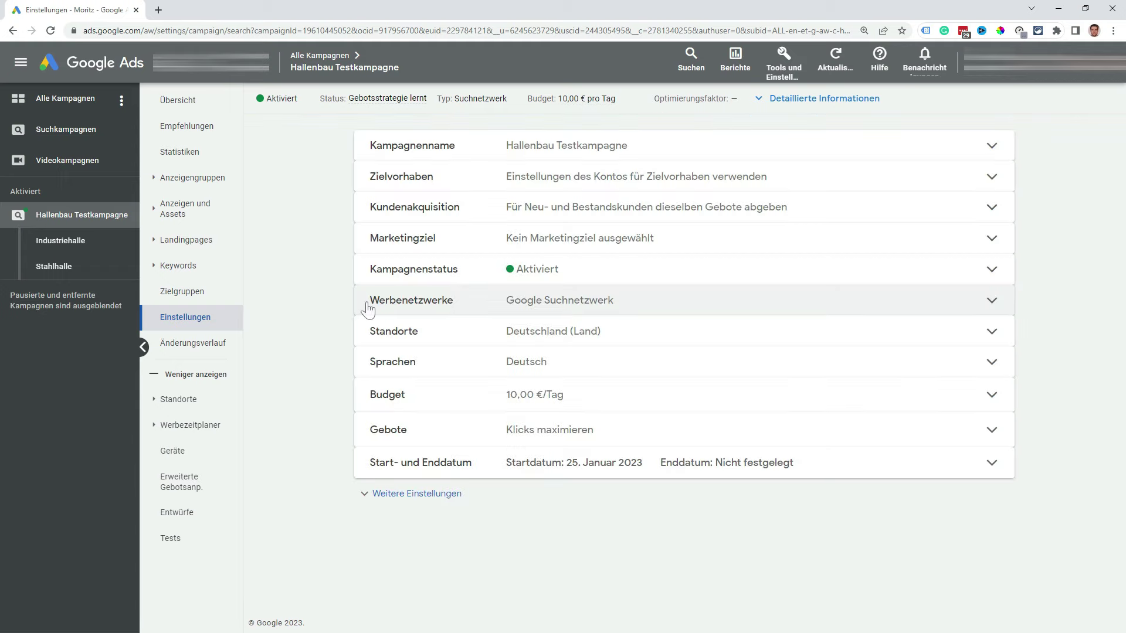
left_click(681, 335)
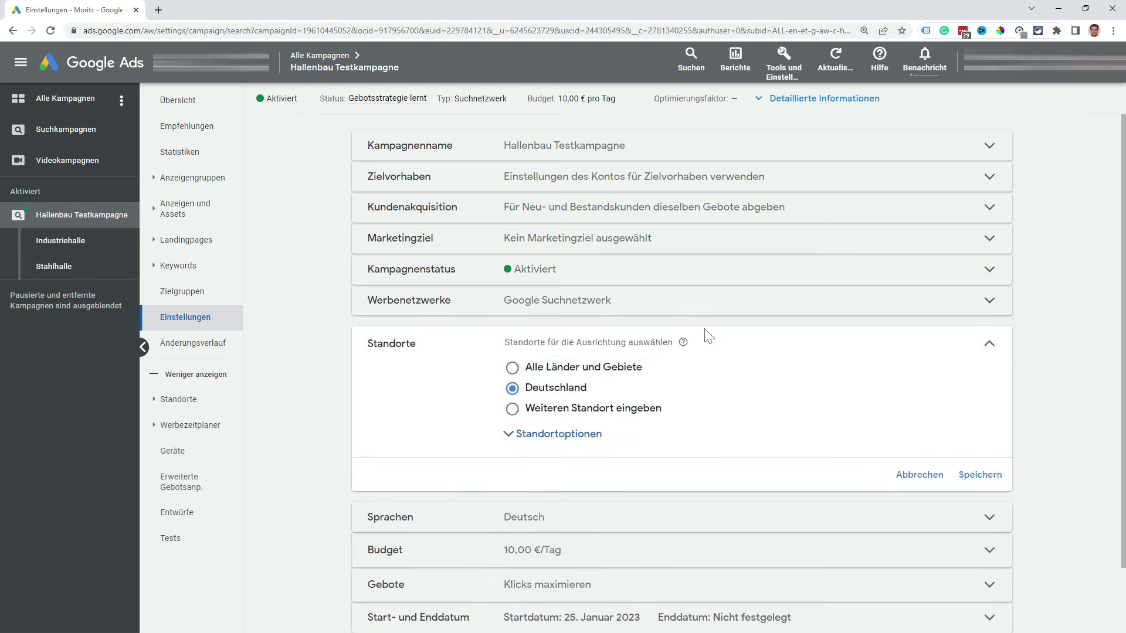
left_click(991, 343)
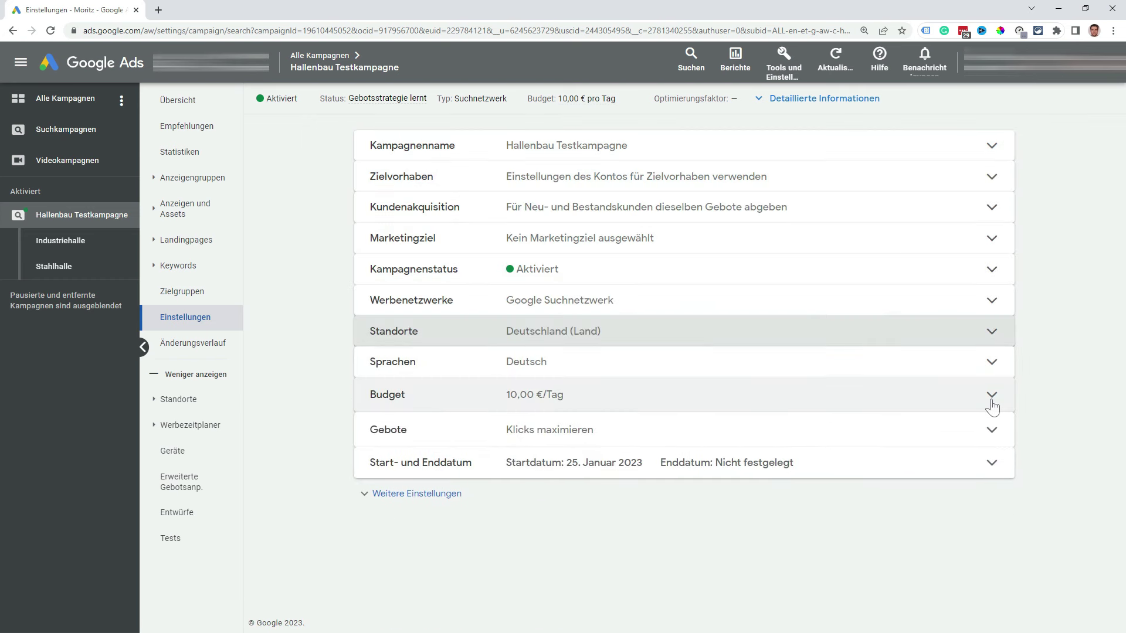
left_click(992, 404)
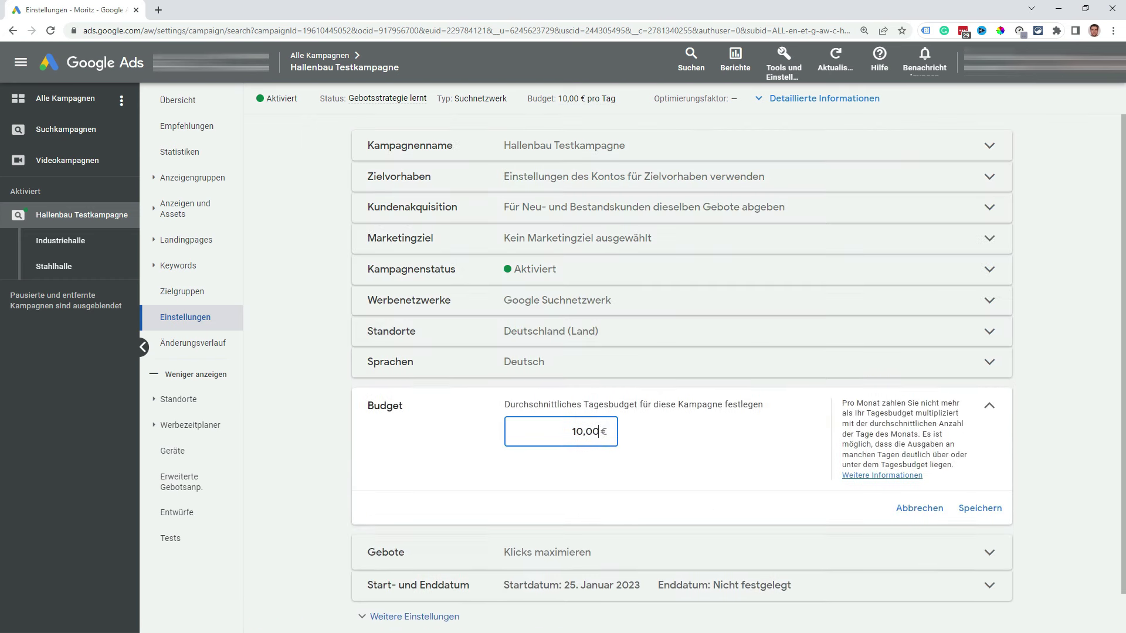
left_click(918, 510)
left_click(634, 435)
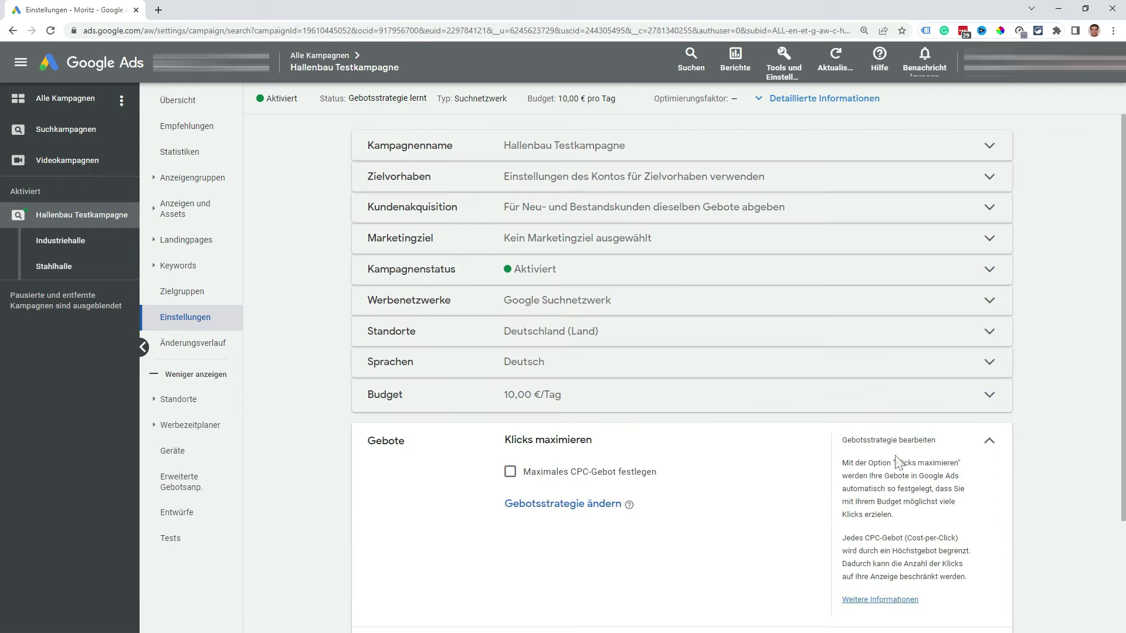
left_click(989, 442)
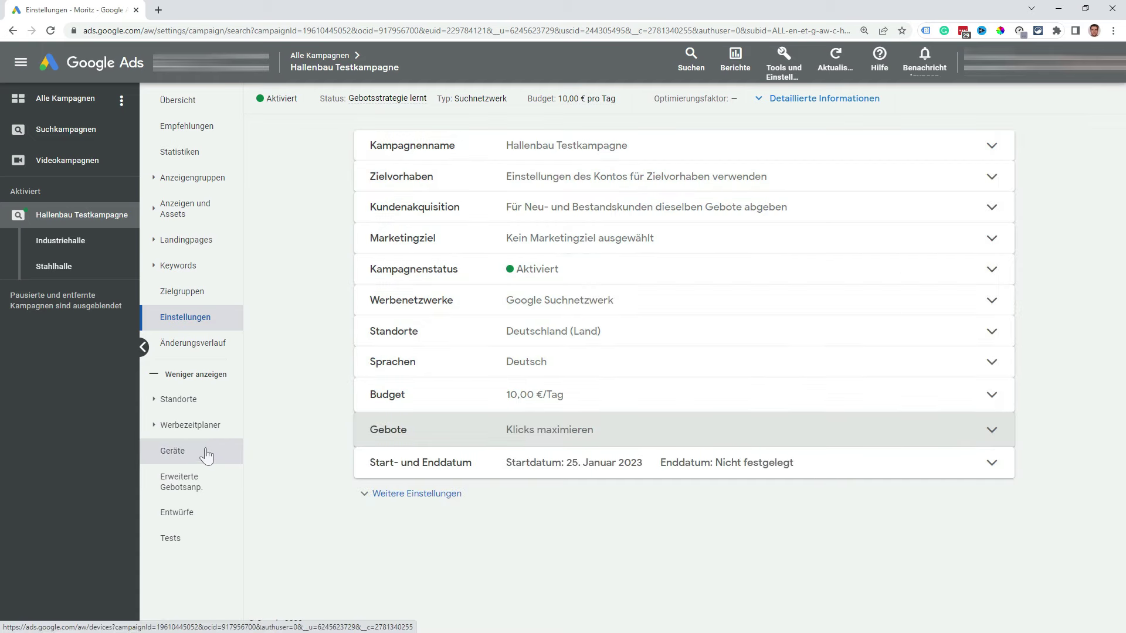
Step: In the campaign's device settings, decrease the bid adjustment for smartphones by 100% and save it
left_click(205, 453)
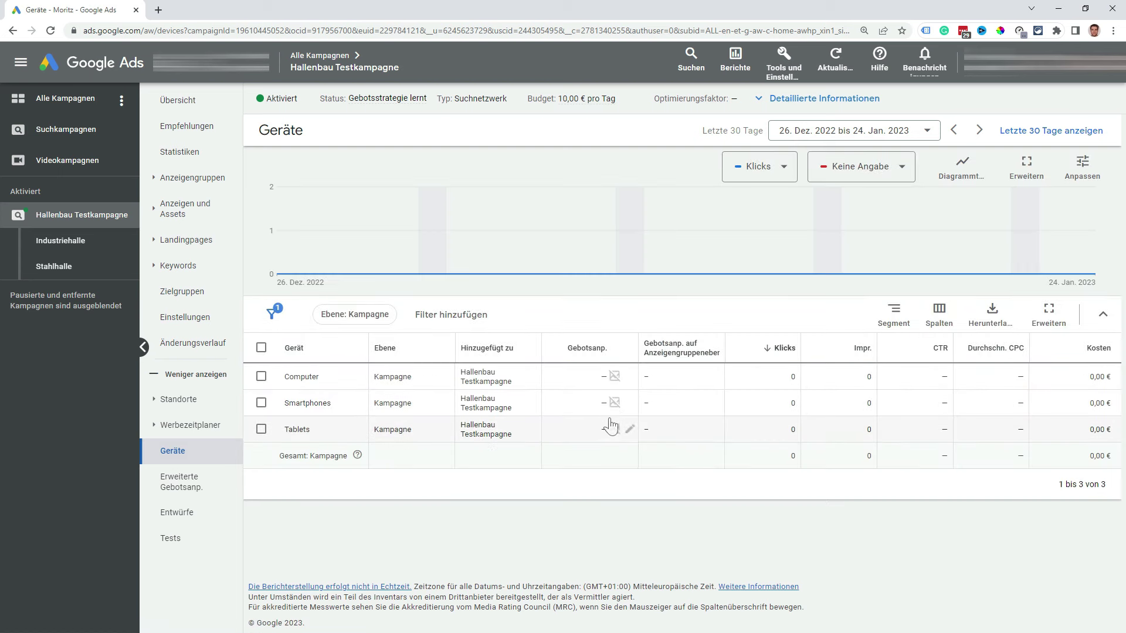
left_click(630, 404)
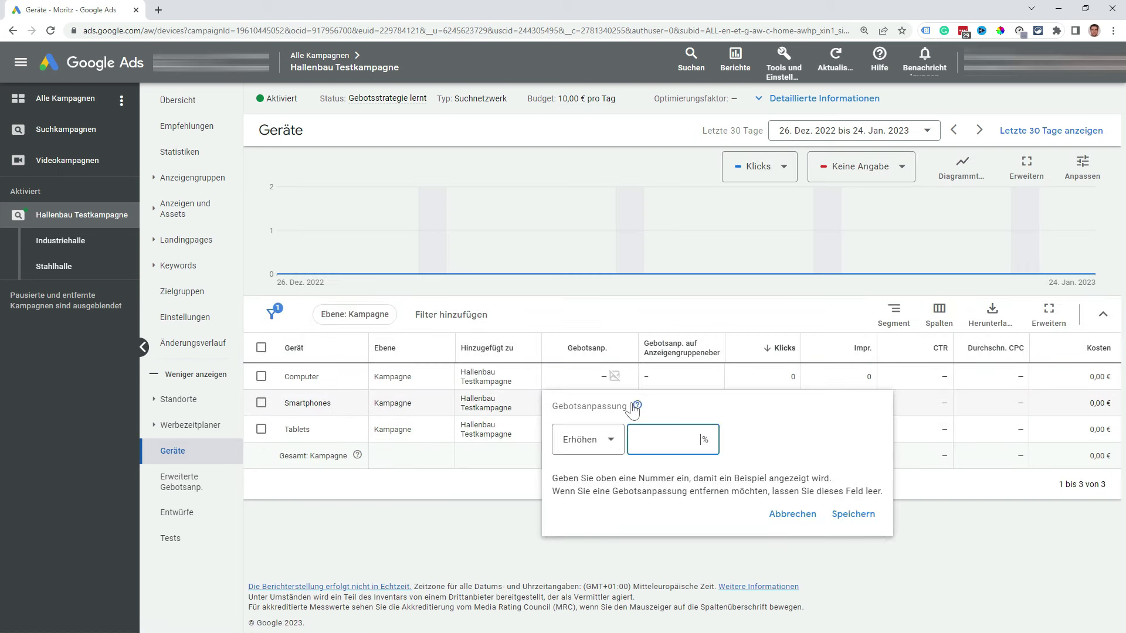
left_click(611, 445)
left_click(581, 485)
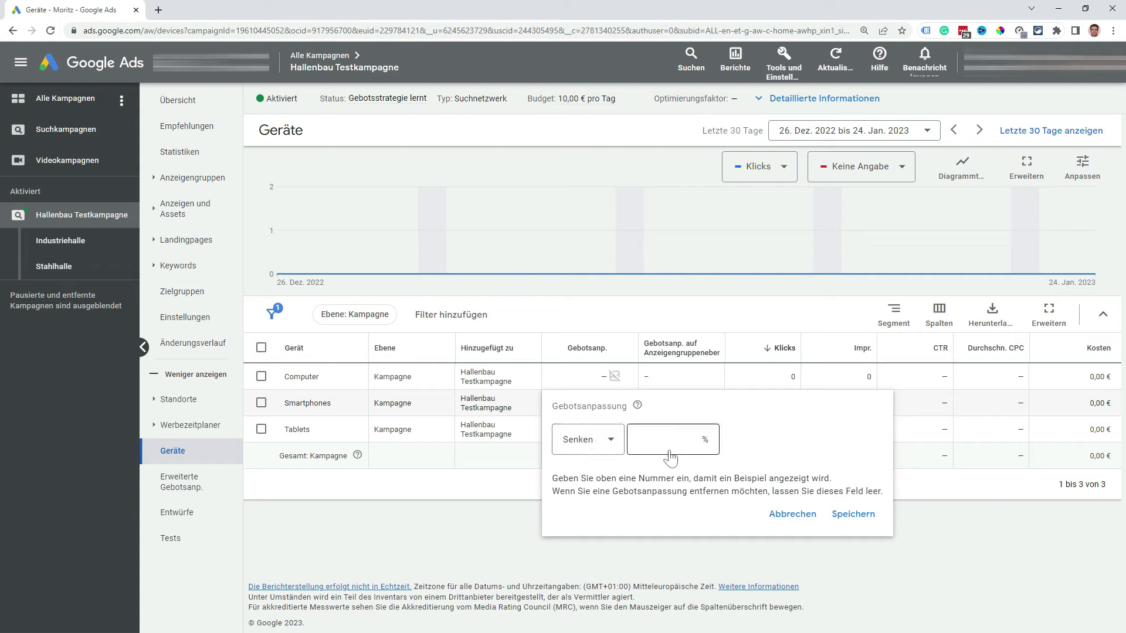
type("199")
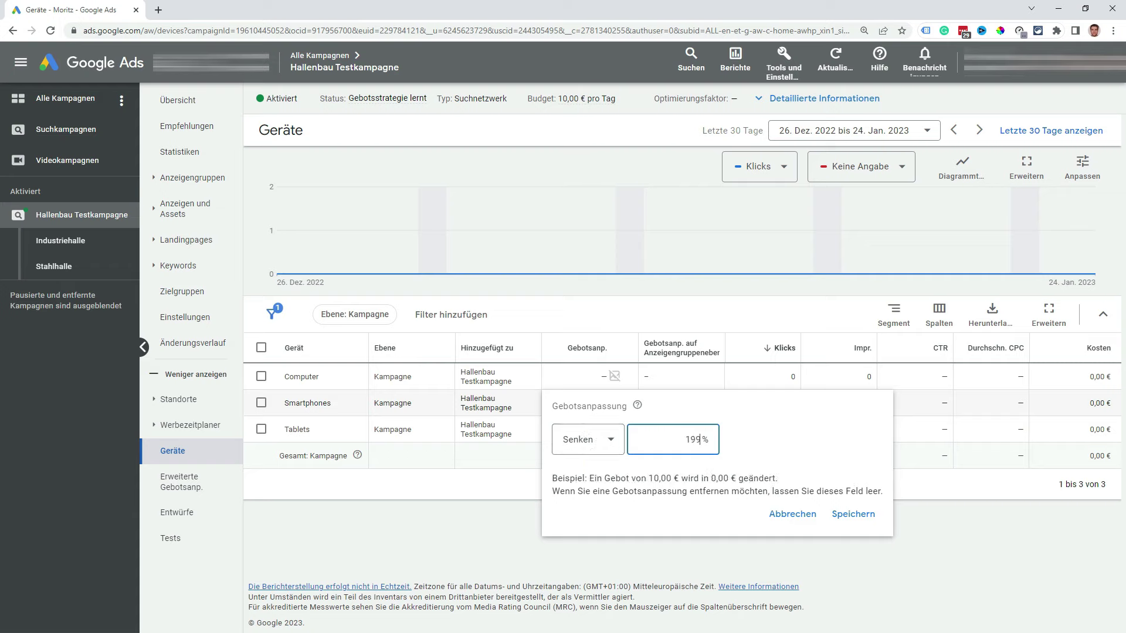
left_click(851, 515)
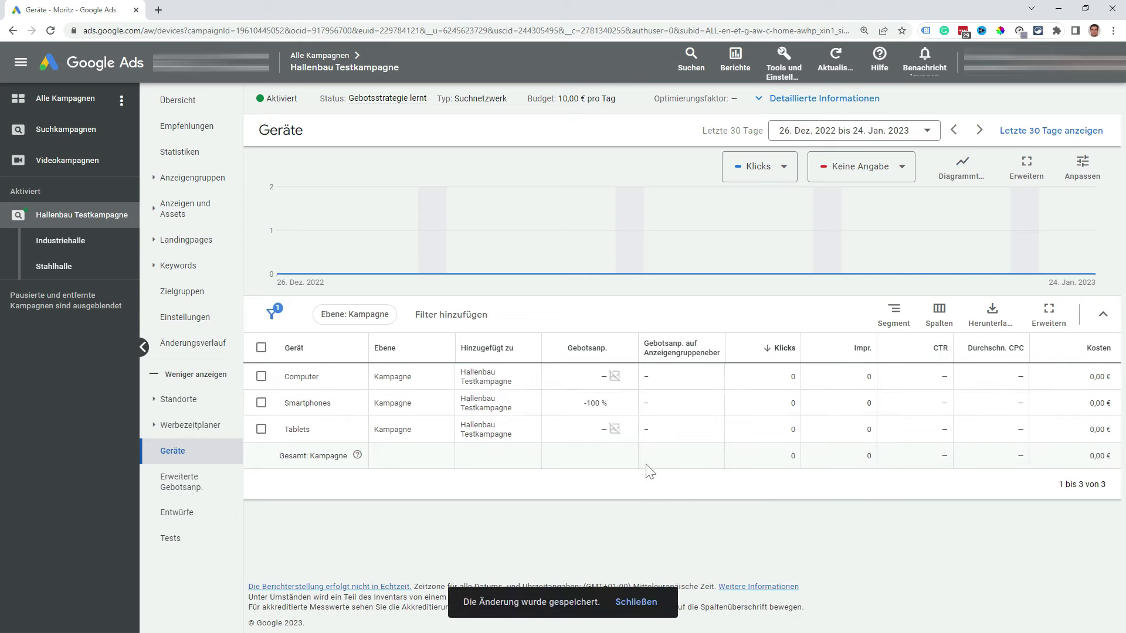